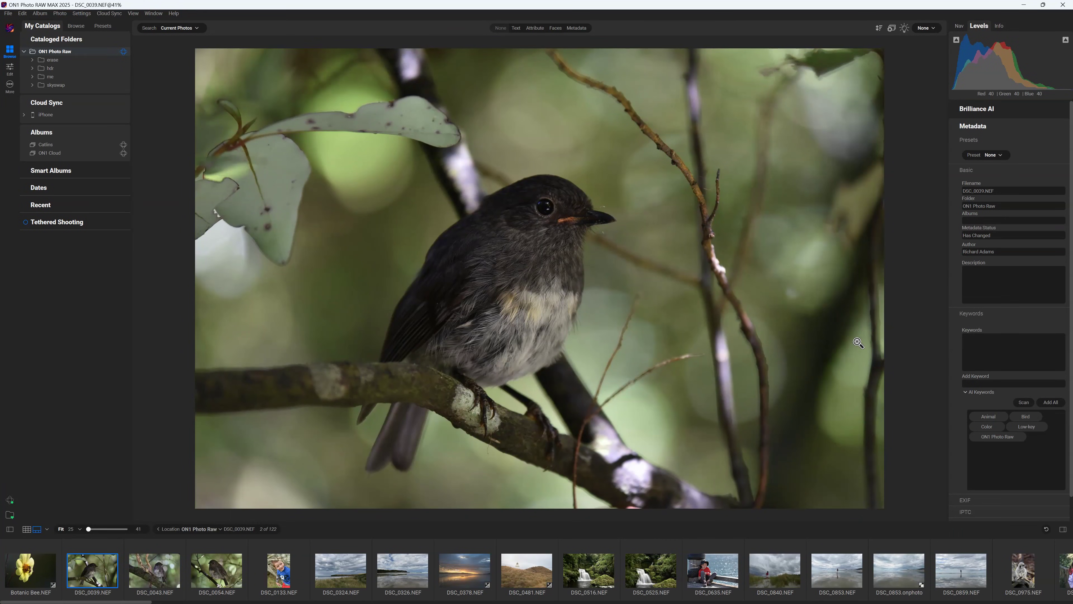
Advance through the catalog past the beach reflection DSC_0326 to the waterfall photo DSC_0516.NEF.
{"action": "key", "text": "Right"}
{"action": "key", "text": "Right"}
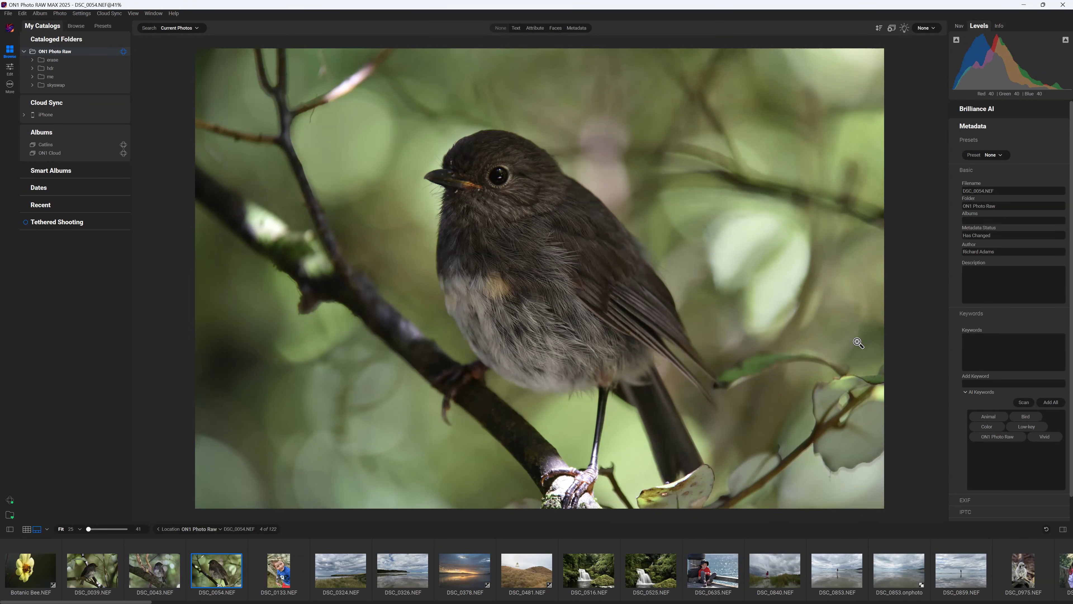
{"action": "key", "text": "Right"}
{"action": "key", "text": "Right"}
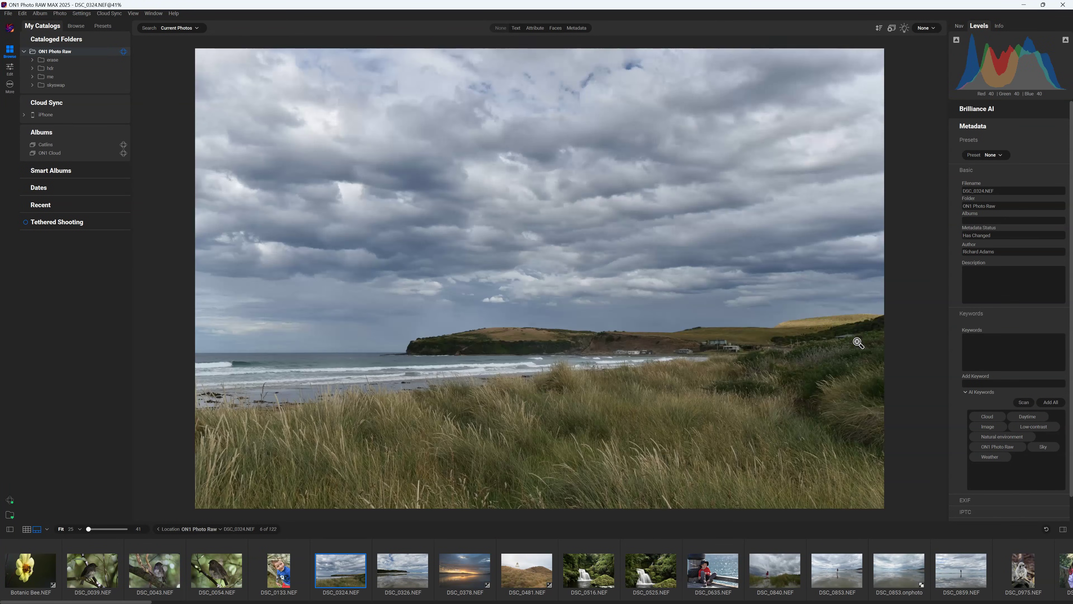
{"action": "key", "text": "Right"}
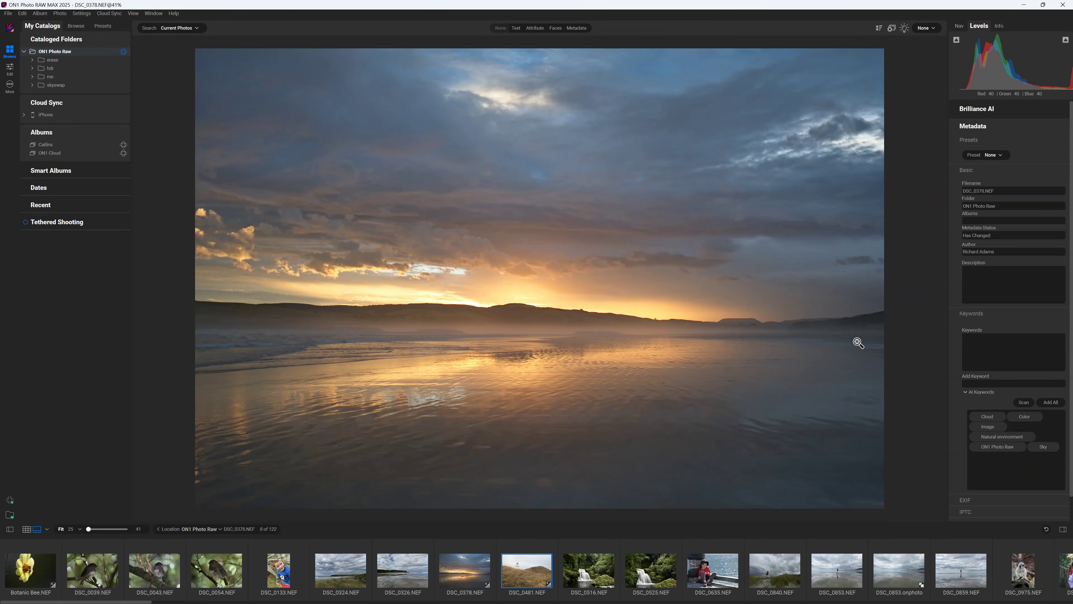
{"action": "key", "text": "Right"}
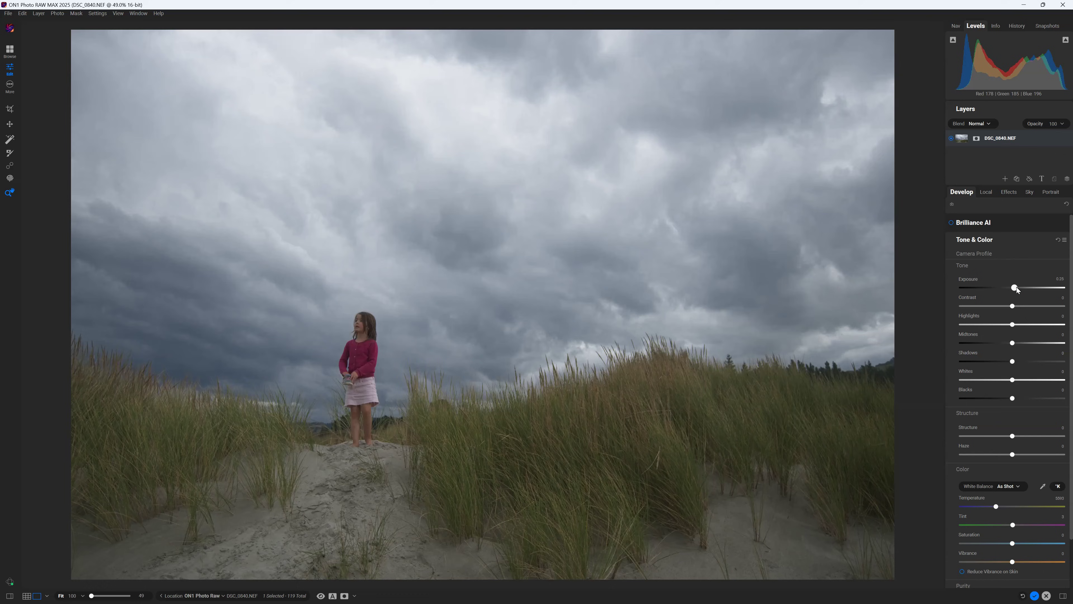
Raise the dunes photo's exposure to 1.25.
{"action": "left_click_drag", "start_coordinate": [1013, 287], "coordinate": [1006, 328]}
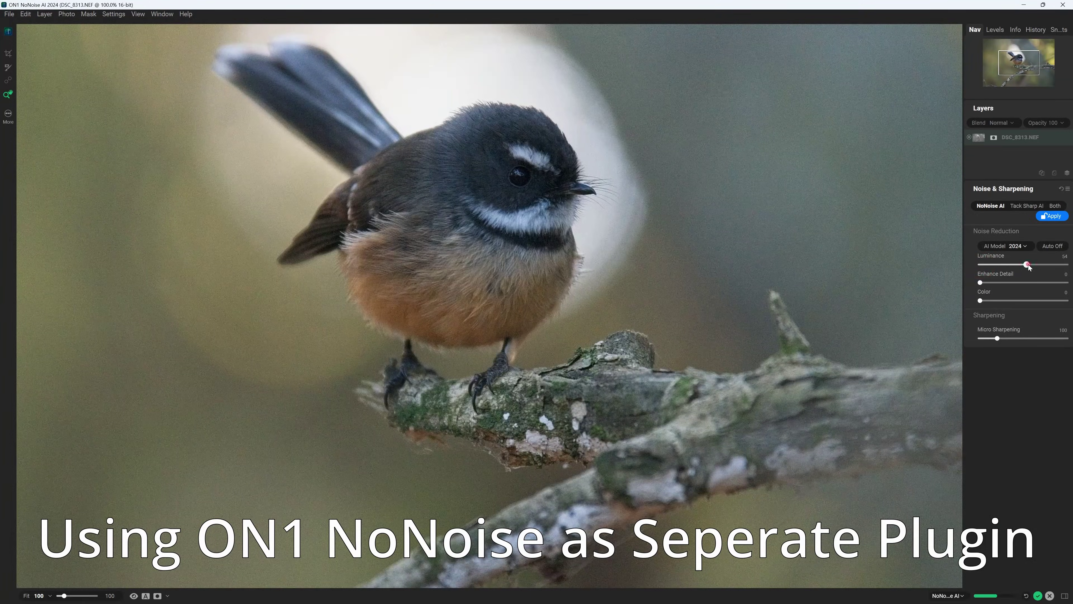
Raise luminance noise reduction to 60 and colour to 84, then zoom to 161% on the bird.
{"action": "left_click_drag", "start_coordinate": [1028, 264], "coordinate": [1033, 263]}
{"action": "left_click_drag", "start_coordinate": [984, 301], "coordinate": [1059, 298]}
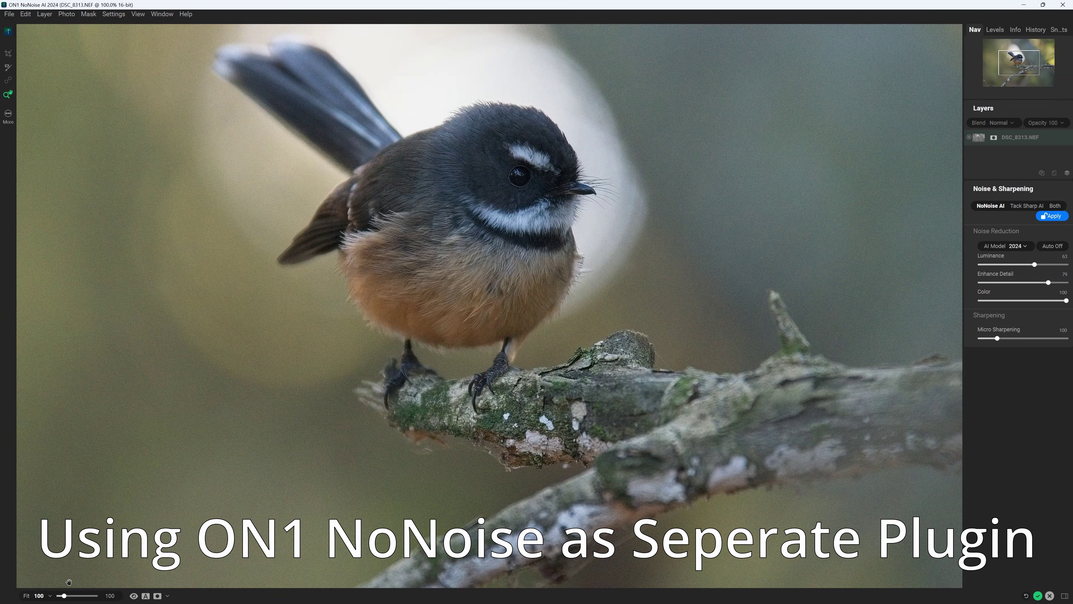
{"action": "left_click_drag", "start_coordinate": [68, 596], "coordinate": [73, 597]}
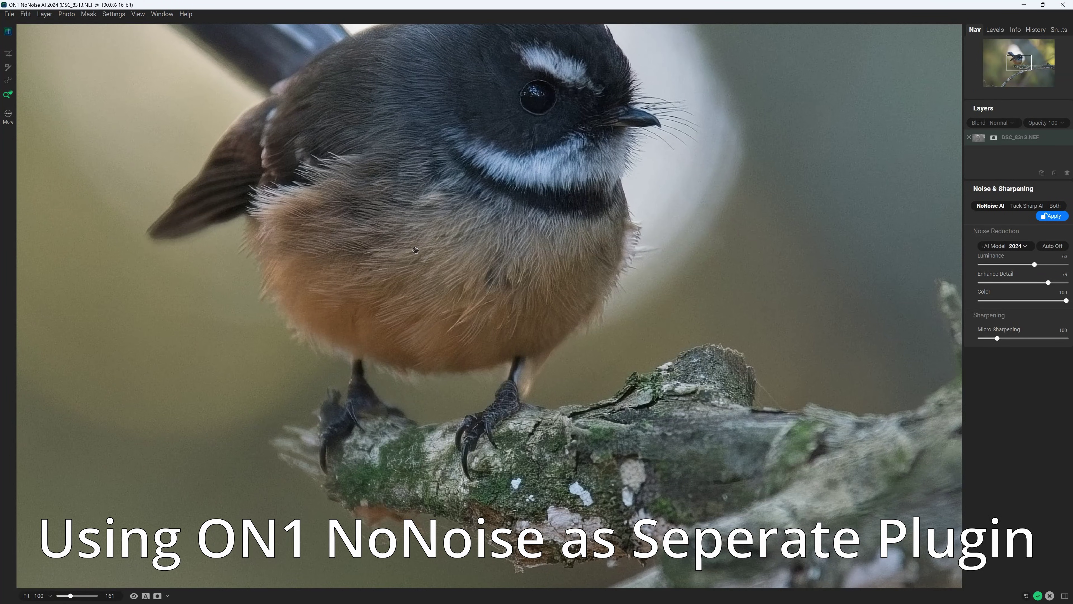
{"action": "left_click_drag", "start_coordinate": [465, 129], "coordinate": [519, 225]}
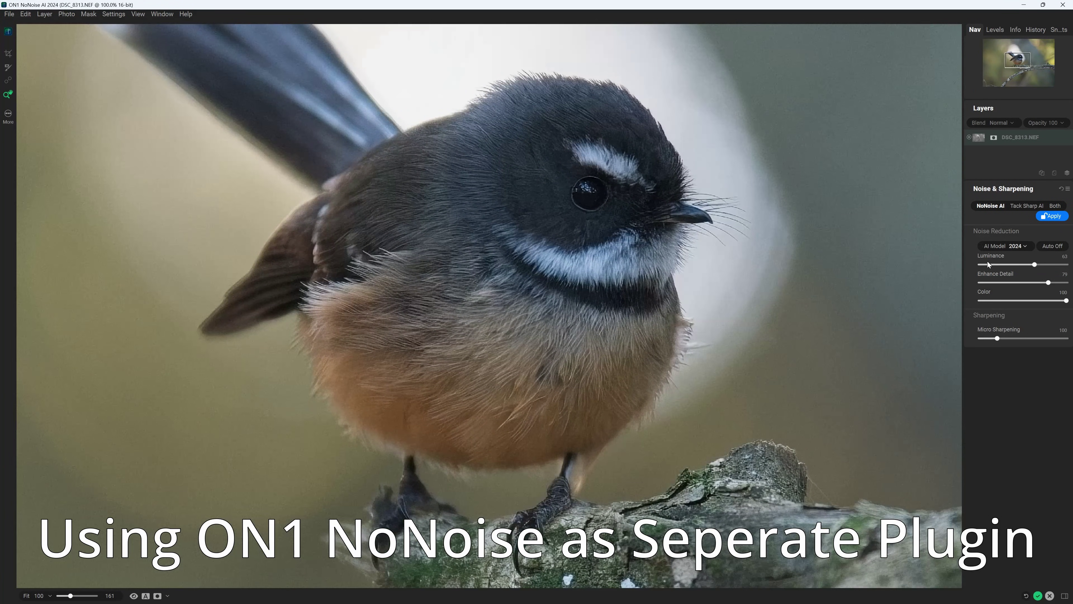
Fine-tune luminance strength and sweep a split before/after view across the bird.
{"action": "left_click", "coordinate": [1035, 263]}
{"action": "left_click", "coordinate": [146, 595]}
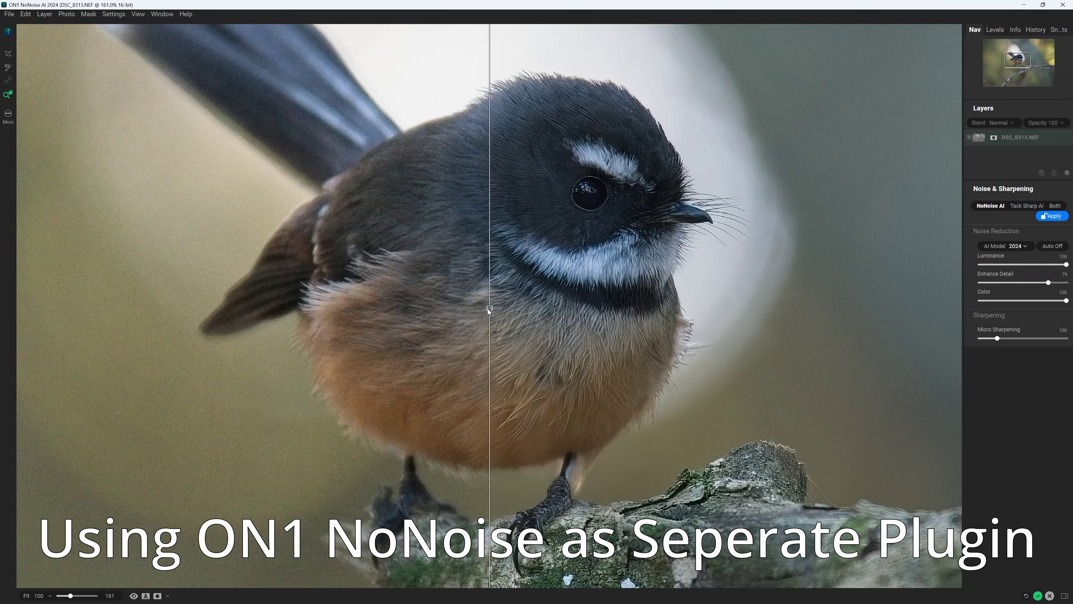
{"action": "left_click_drag", "start_coordinate": [490, 311], "coordinate": [132, 408]}
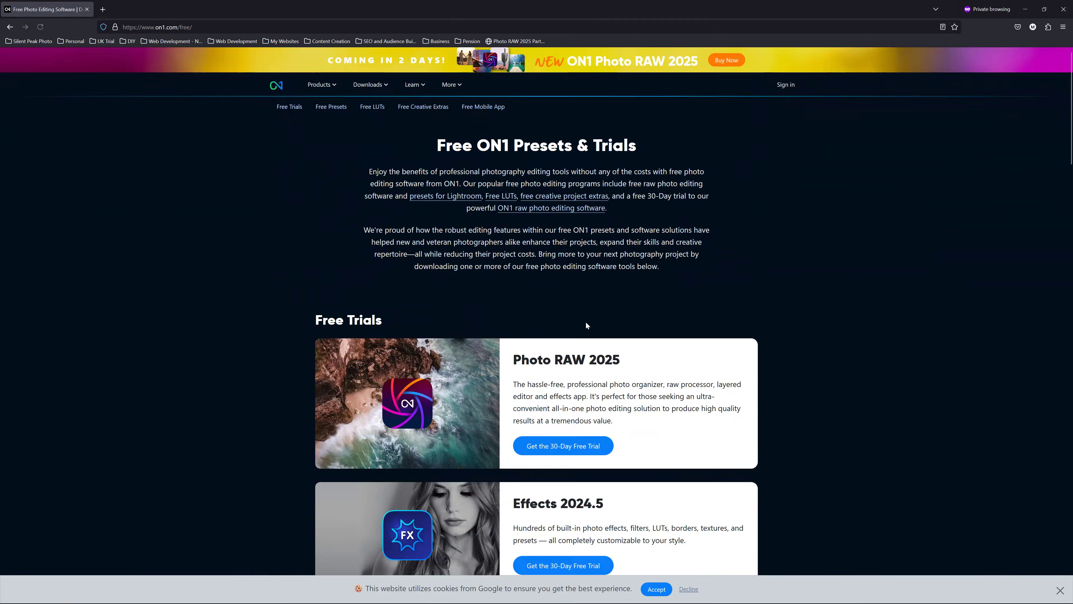
{"action": "scroll", "coordinate": [585, 321], "scroll_direction": "down", "scroll_amount": 3}
Open the free trials page, autofill the e-mail address and choose United States as country.
{"action": "left_click", "coordinate": [554, 315]}
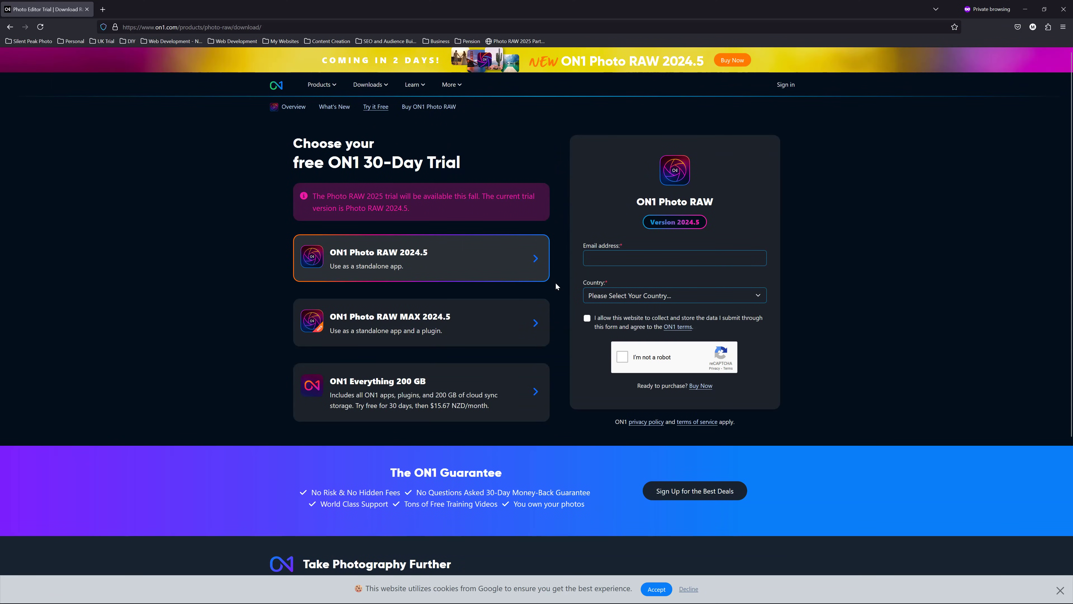
{"action": "type", "text": "sil"}
{"action": "key", "text": "Down"}
{"action": "key", "text": "Return"}
{"action": "left_click", "coordinate": [653, 296]}
{"action": "left_click", "coordinate": [650, 325]}
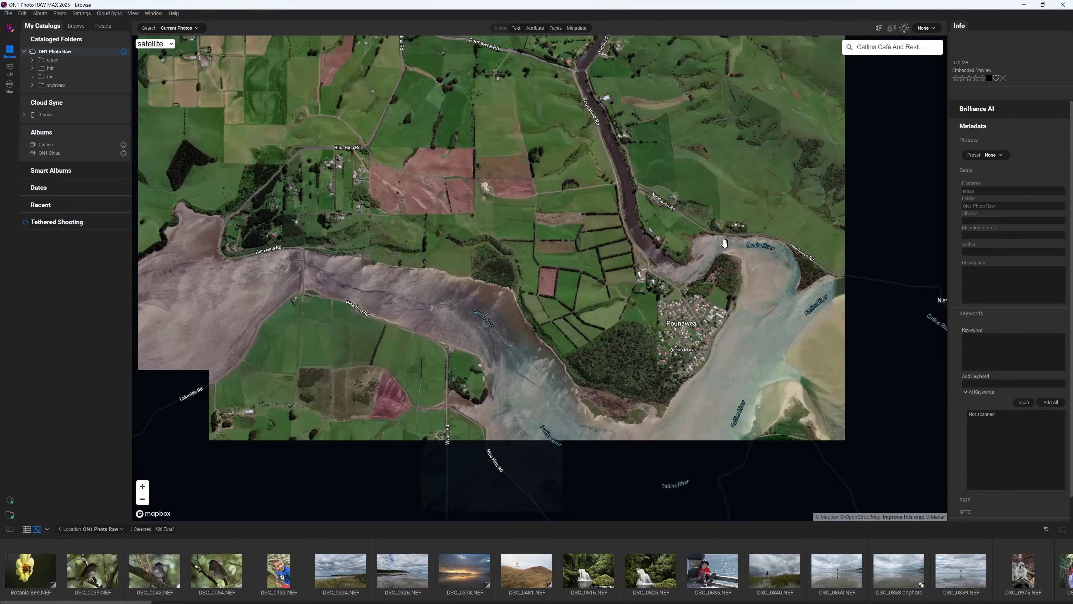
Pan the satellite map toward the Catlins River mouth and select the DSC_0378 sunset photo.
{"action": "left_click_drag", "start_coordinate": [724, 243], "coordinate": [292, 96]}
{"action": "left_click", "coordinate": [471, 577]}
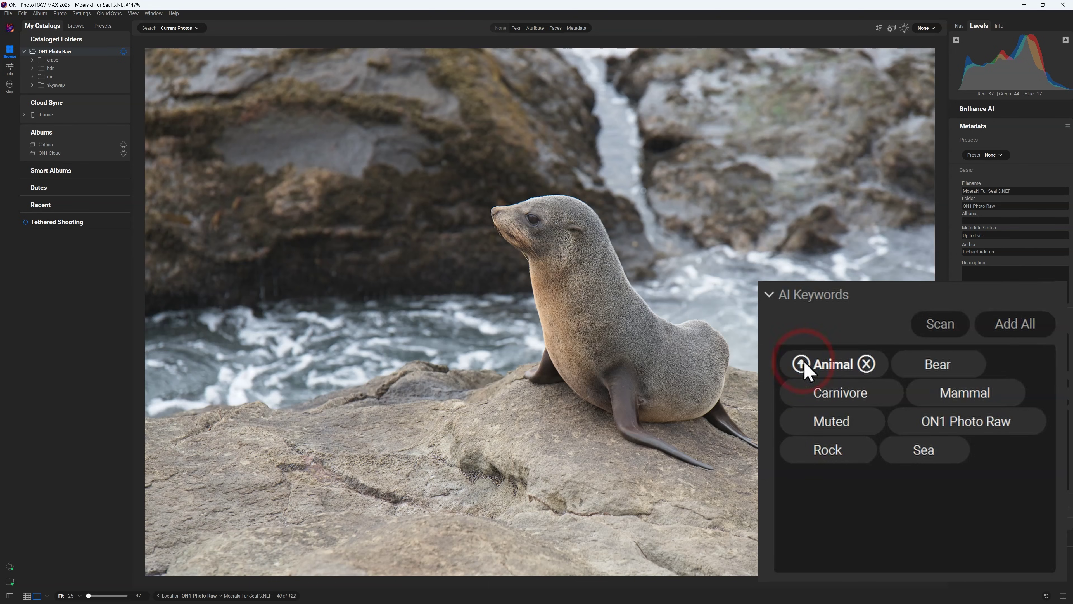
Add the suggested keyword Sea to the fur seal photo.
{"action": "mouse_move", "coordinate": [803, 392]}
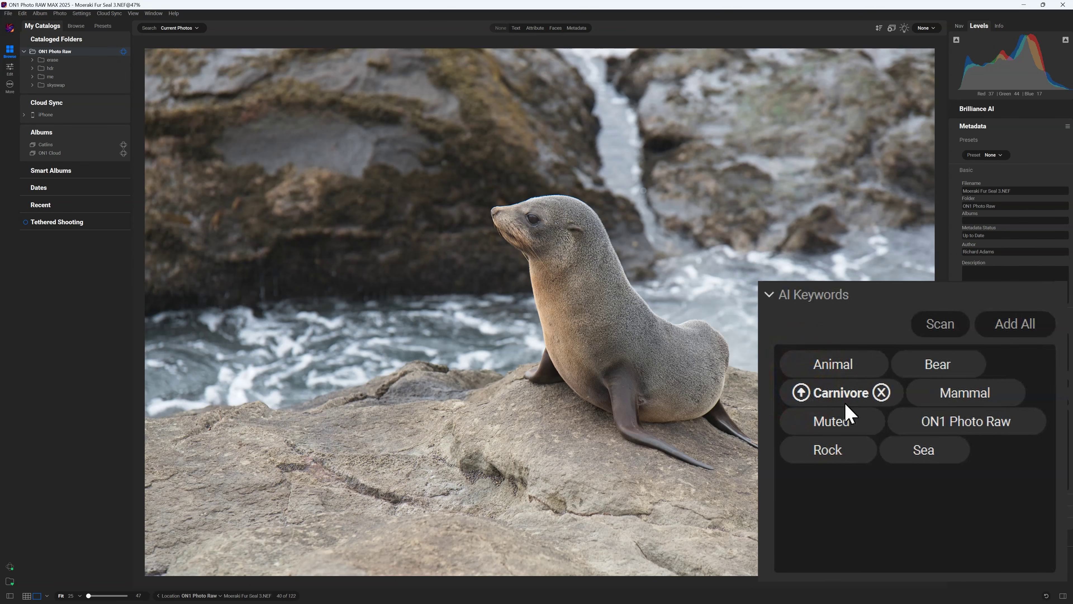
{"action": "left_click", "coordinate": [900, 450]}
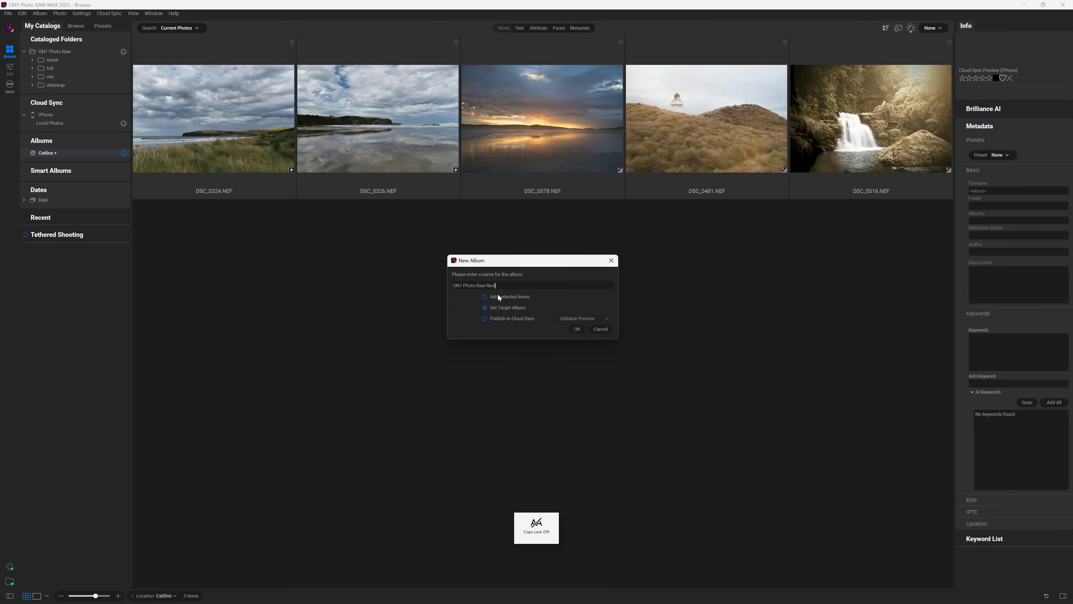
Create the 'ON1 Photo Raw Review' album and drag DSC_0326, DSC_0525, DSC_0635 and others into it.
{"action": "type", "text": "ew"}
{"action": "left_click", "coordinate": [574, 329]}
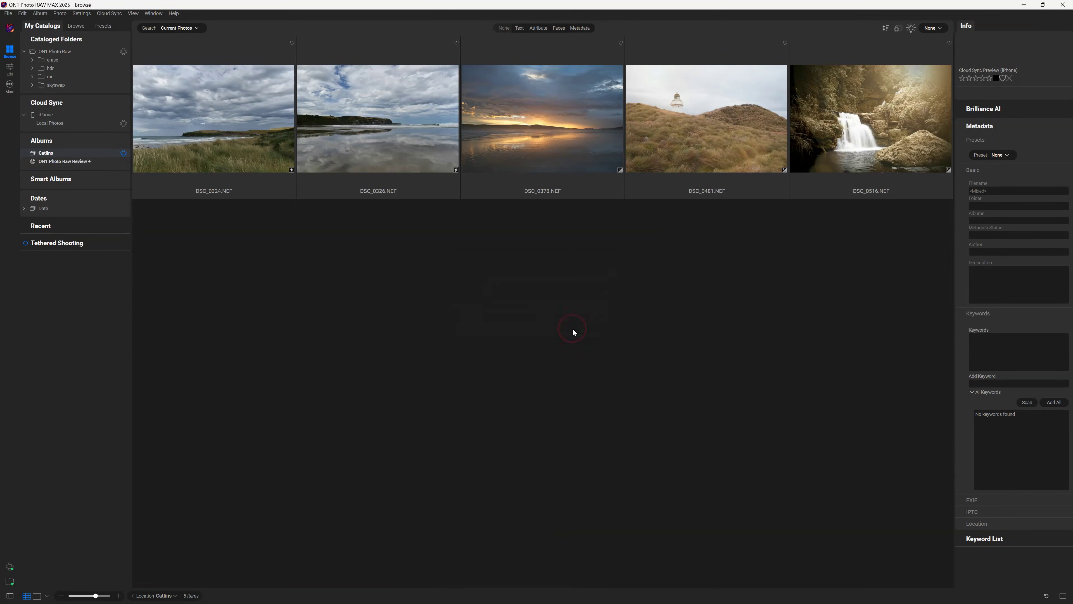
{"action": "left_click", "coordinate": [58, 54]}
{"action": "left_click", "coordinate": [389, 272]}
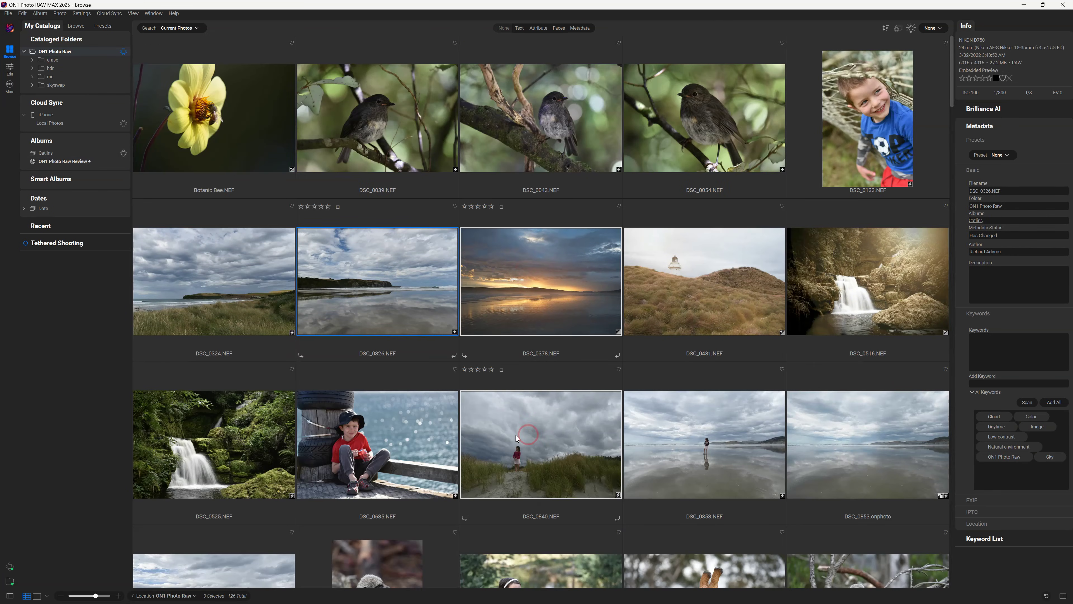
{"action": "left_click", "coordinate": [378, 443], "text": "ctrl"}
{"action": "left_click", "coordinate": [214, 444], "text": "ctrl"}
{"action": "left_click_drag", "start_coordinate": [363, 246], "coordinate": [74, 162]}
{"action": "right_click", "coordinate": [74, 161]}
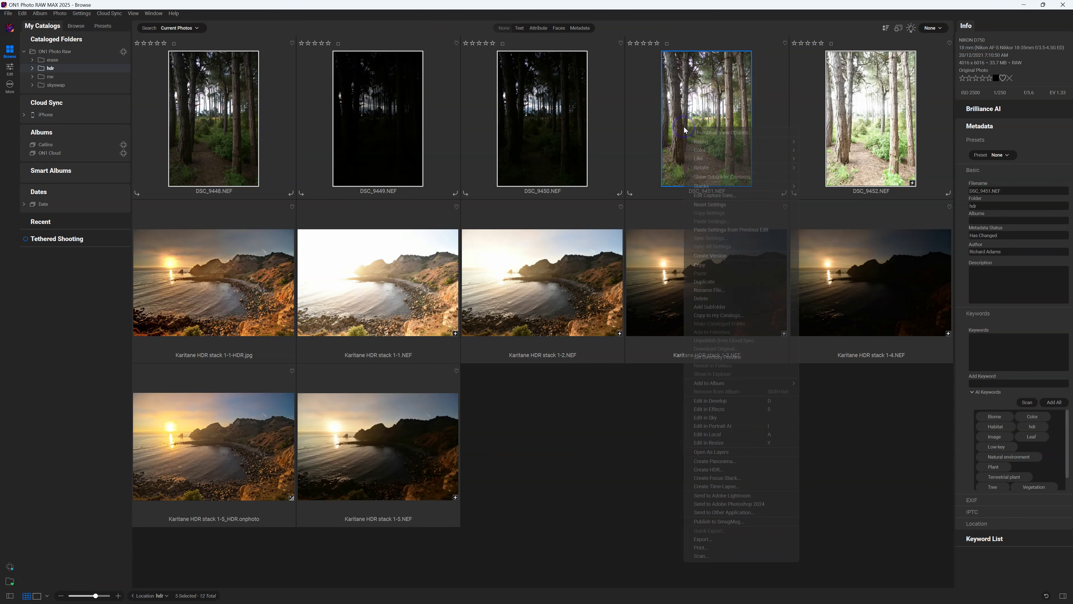
Group the five selected forest shots into a single stack.
{"action": "mouse_move", "coordinate": [704, 188]}
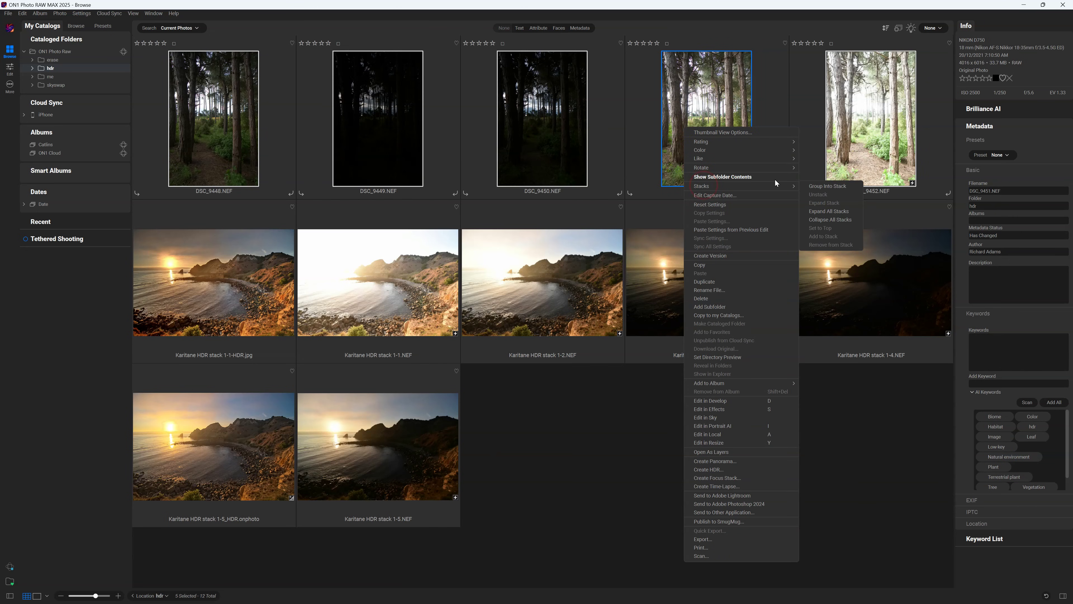
{"action": "left_click", "coordinate": [832, 190]}
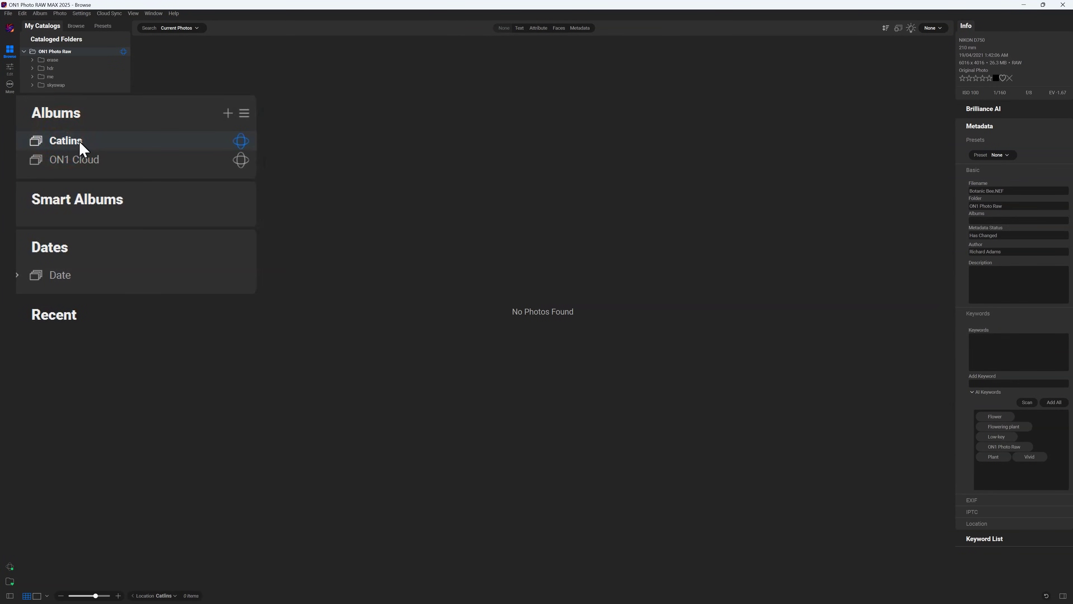
Make Catlins the target album and show the ON1 Photo Raw folder's photos.
{"action": "right_click", "coordinate": [81, 146]}
{"action": "left_click", "coordinate": [134, 174]}
{"action": "left_click", "coordinate": [48, 53]}
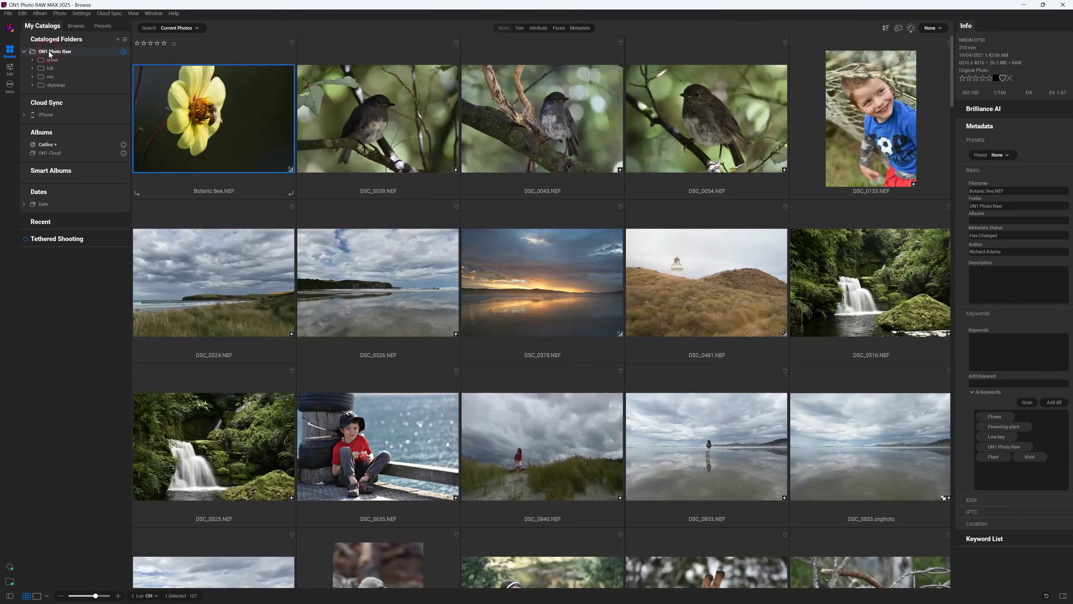
Add DSC_0324, DSC_0326, DSC_0378, DSC_0481 and DSC_0516 to Catlins and view the album.
{"action": "left_click", "coordinate": [217, 259]}
{"action": "left_click", "coordinate": [396, 283], "text": "ctrl"}
{"action": "left_click", "coordinate": [515, 287], "text": "ctrl"}
{"action": "left_click", "coordinate": [696, 293], "text": "ctrl"}
{"action": "left_click", "coordinate": [871, 303], "text": "ctrl"}
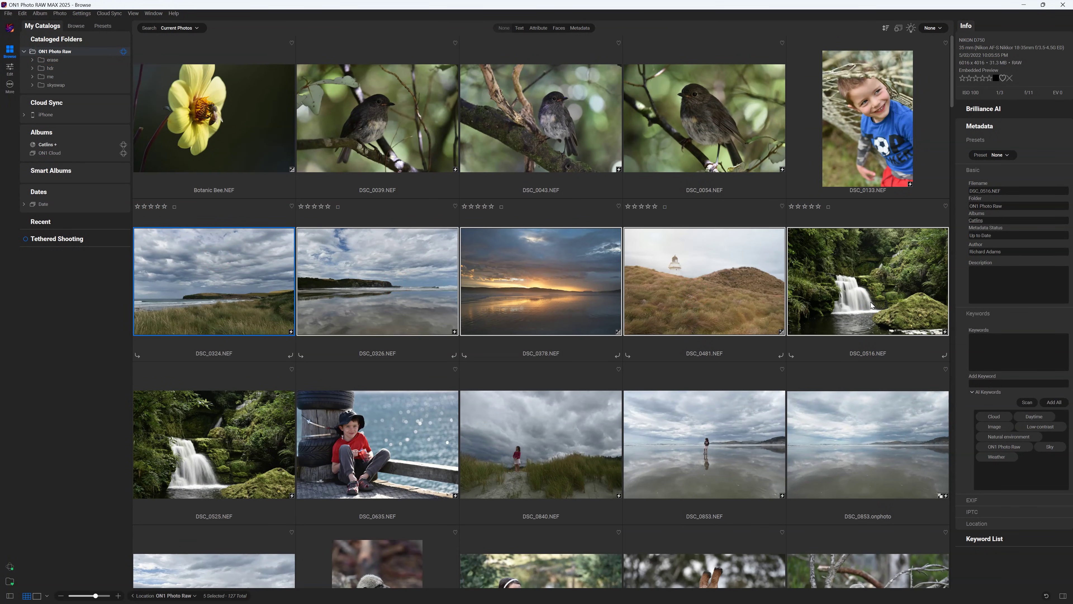
{"action": "left_click", "coordinate": [44, 145]}
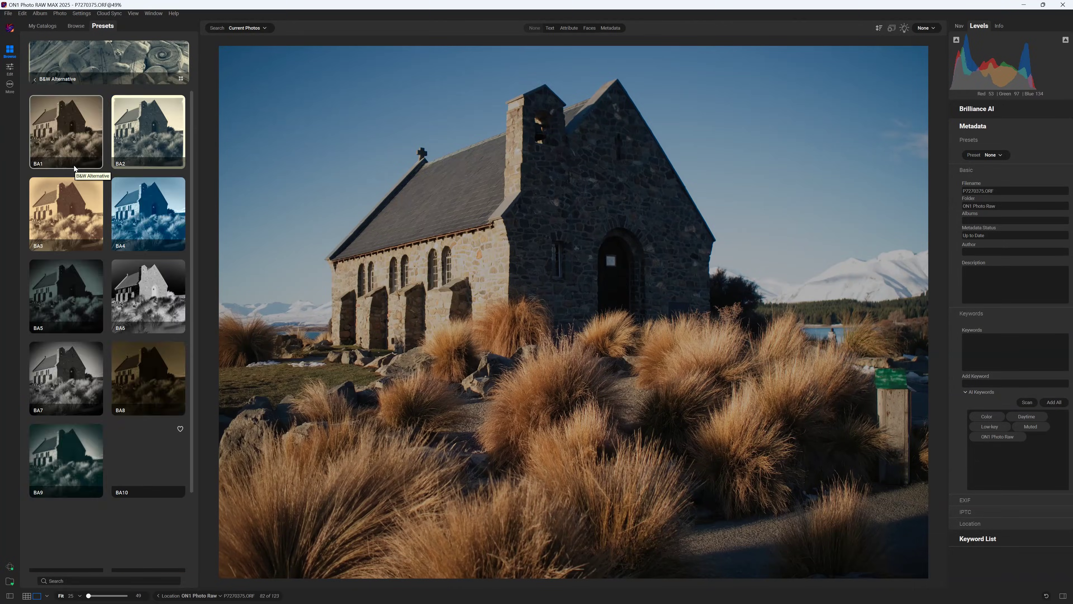
Try the B&W Alternative presets BA2 through BA6 on the church photo.
{"action": "left_click", "coordinate": [148, 131]}
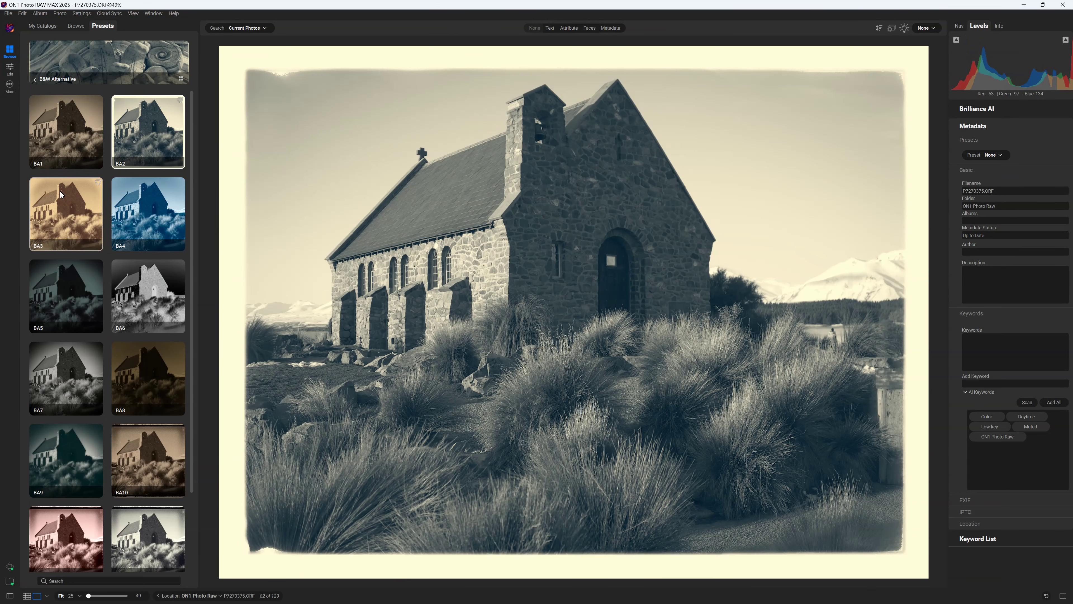
{"action": "left_click", "coordinate": [62, 195]}
{"action": "left_click", "coordinate": [151, 209]}
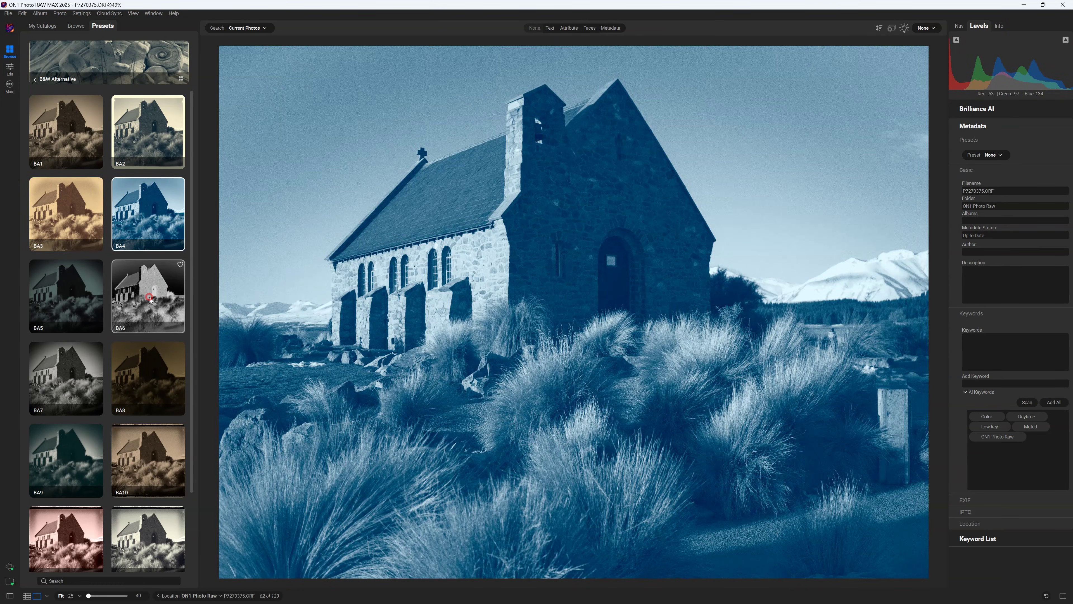
{"action": "left_click", "coordinate": [152, 298]}
{"action": "left_click", "coordinate": [86, 302]}
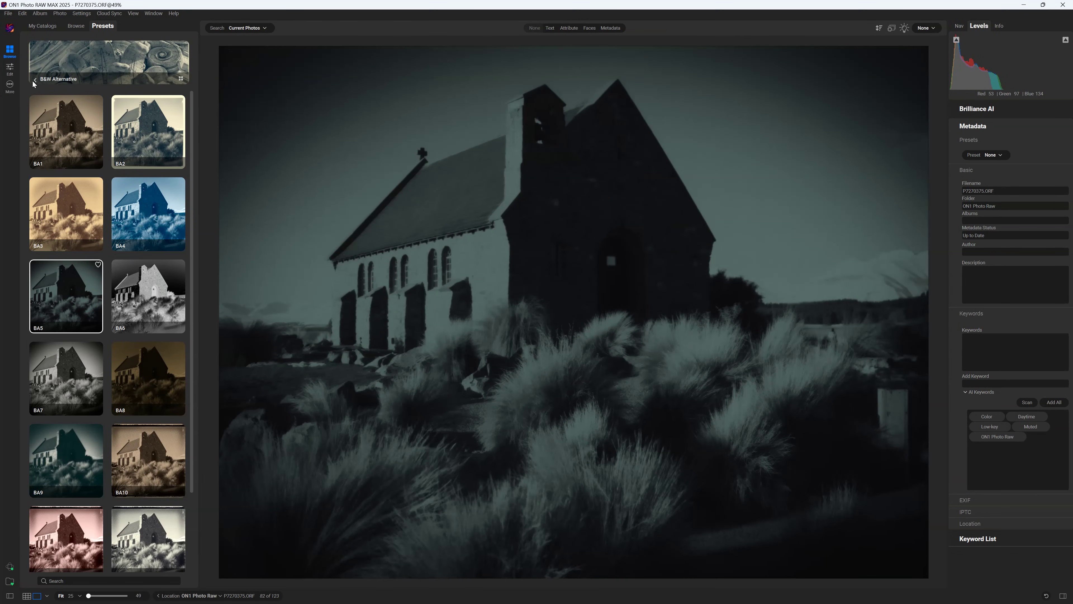
Preview the Cold Mountain presets, including CM3, CM4, CM5 and CM6.
{"action": "left_click", "coordinate": [34, 80]}
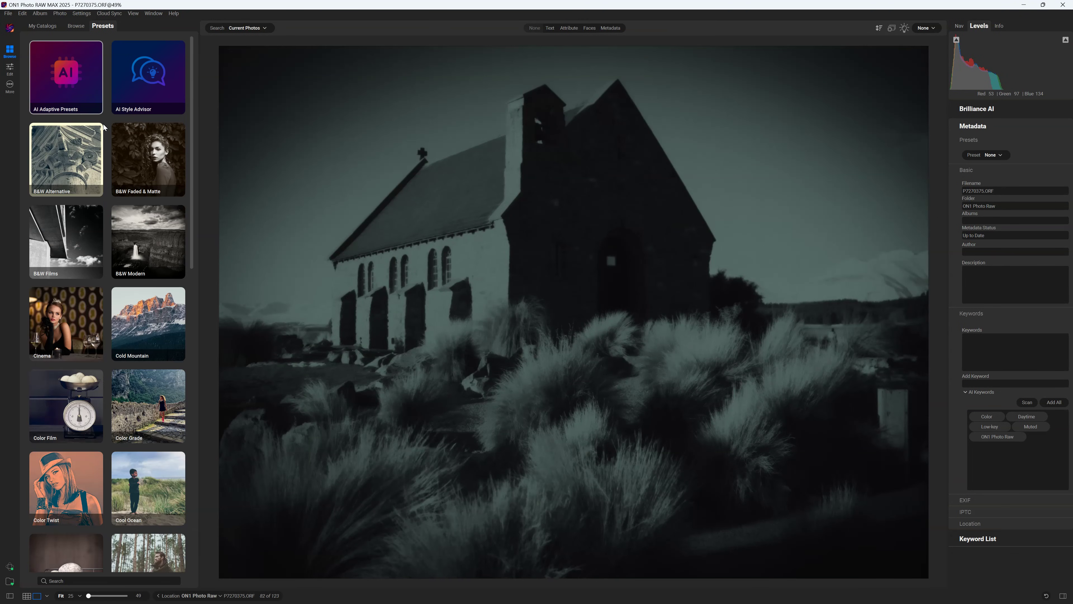
{"action": "left_click", "coordinate": [138, 313]}
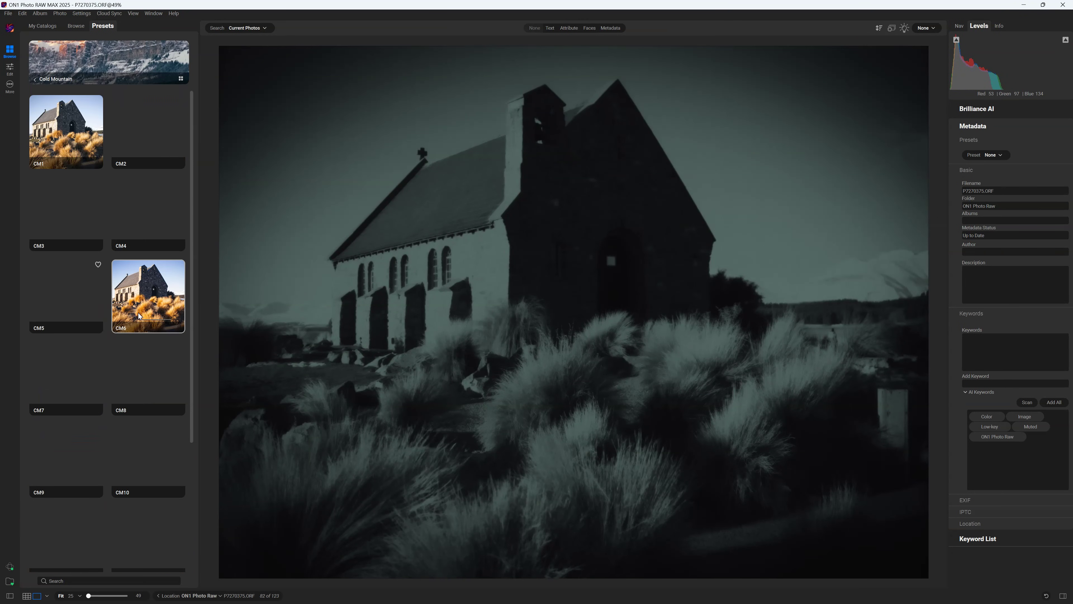
{"action": "left_click", "coordinate": [72, 140]}
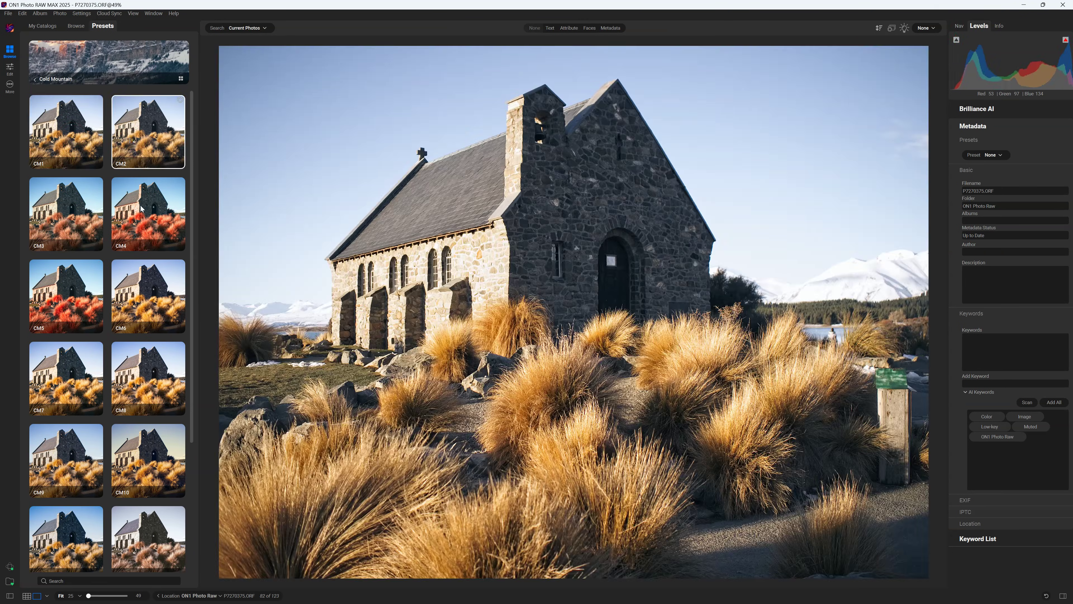
{"action": "left_click", "coordinate": [141, 214]}
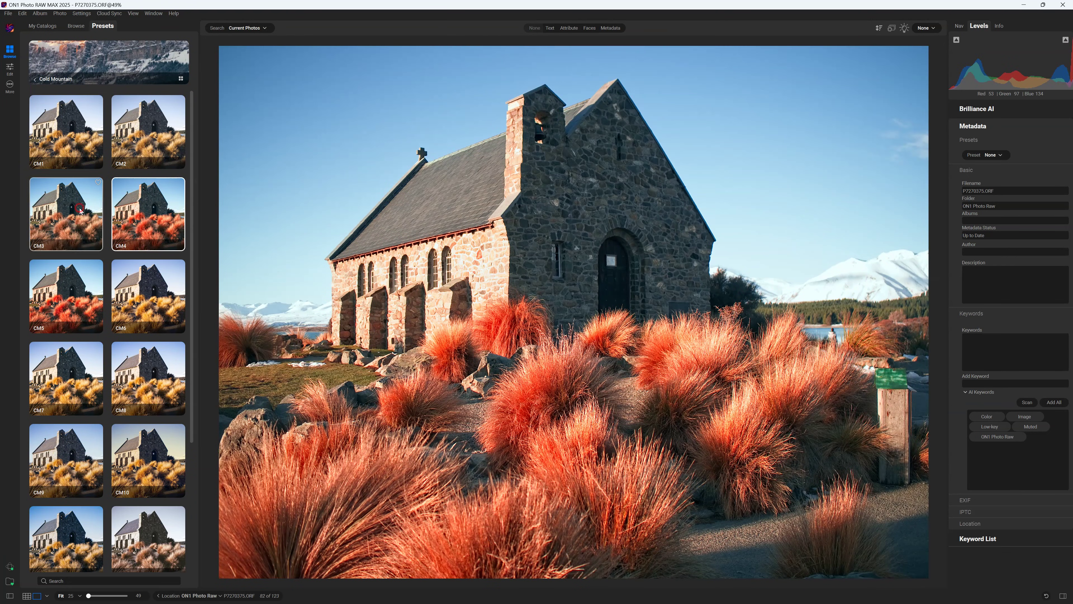
{"action": "left_click", "coordinate": [80, 208]}
{"action": "left_click", "coordinate": [72, 274]}
{"action": "left_click", "coordinate": [127, 275]}
Preview the Dark Forest presets DF4 and DF2.
{"action": "left_click", "coordinate": [36, 81]}
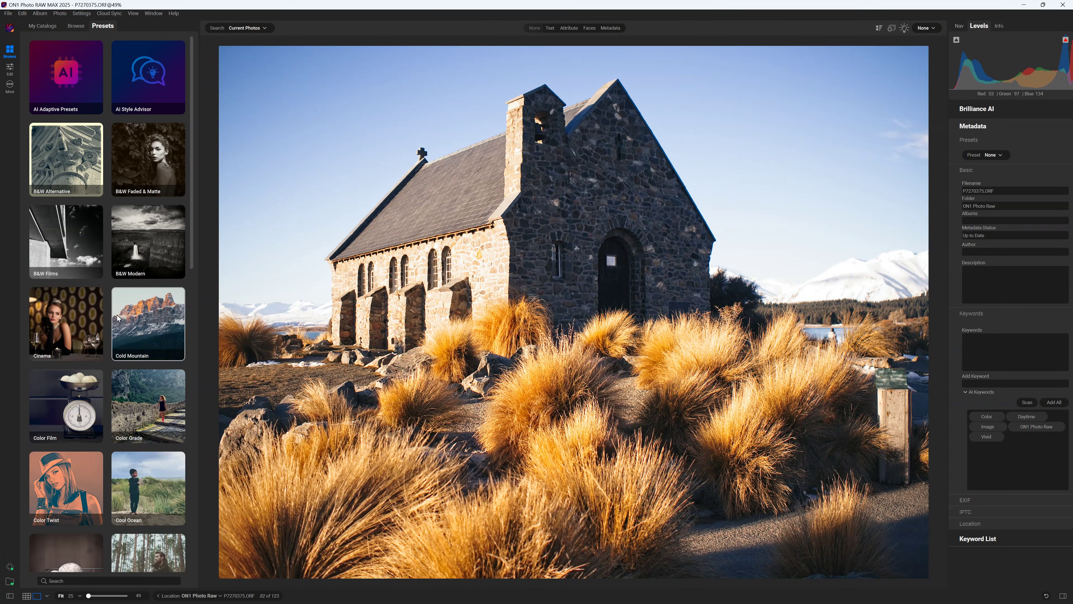
{"action": "scroll", "coordinate": [116, 314], "scroll_direction": "down", "scroll_amount": 5}
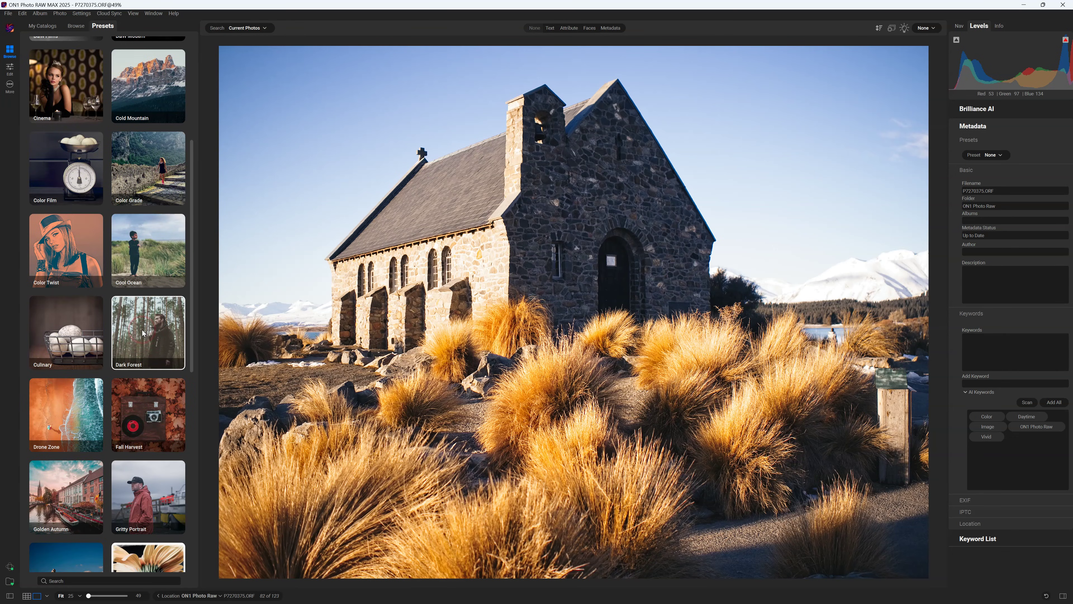
{"action": "left_click", "coordinate": [135, 333]}
{"action": "left_click", "coordinate": [152, 231]}
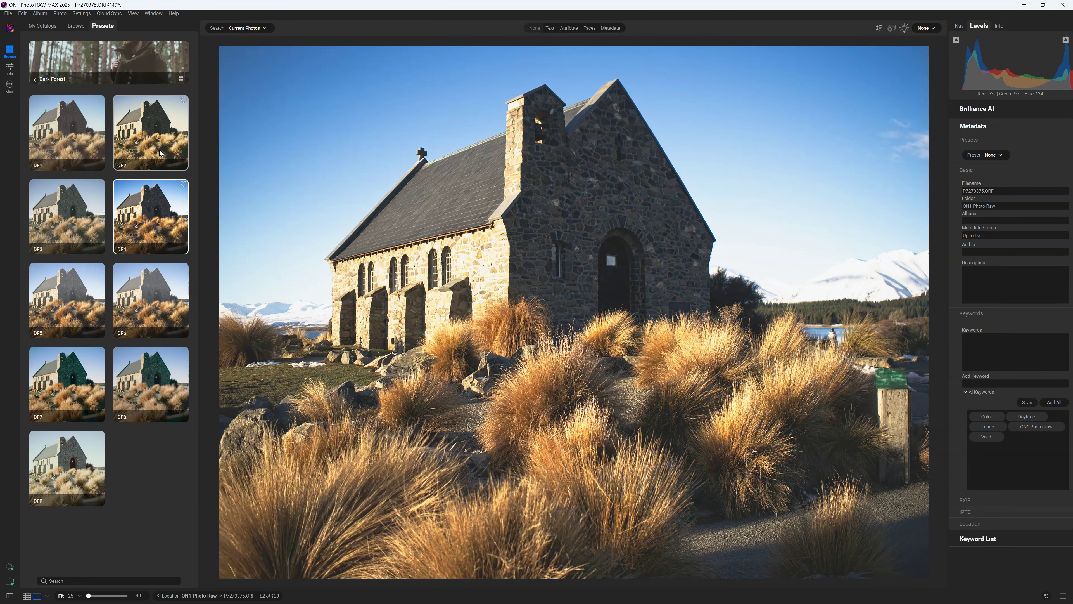
{"action": "left_click", "coordinate": [160, 153]}
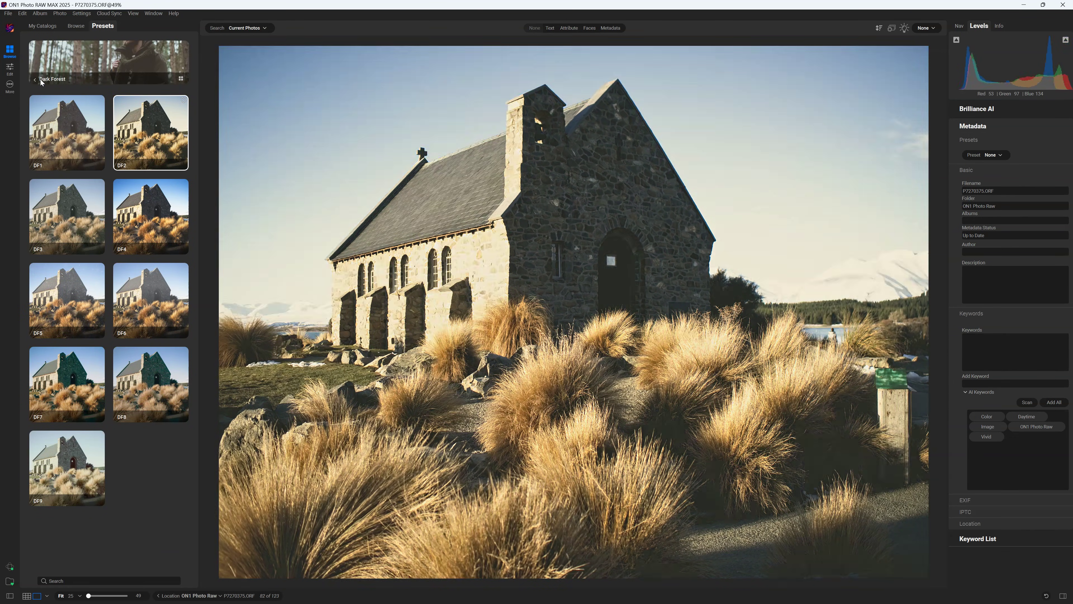
Preview the Golden Autumn presets G1 through G6, ending on G9.
{"action": "left_click", "coordinate": [34, 79]}
{"action": "scroll", "coordinate": [76, 403], "scroll_direction": "down", "scroll_amount": 2}
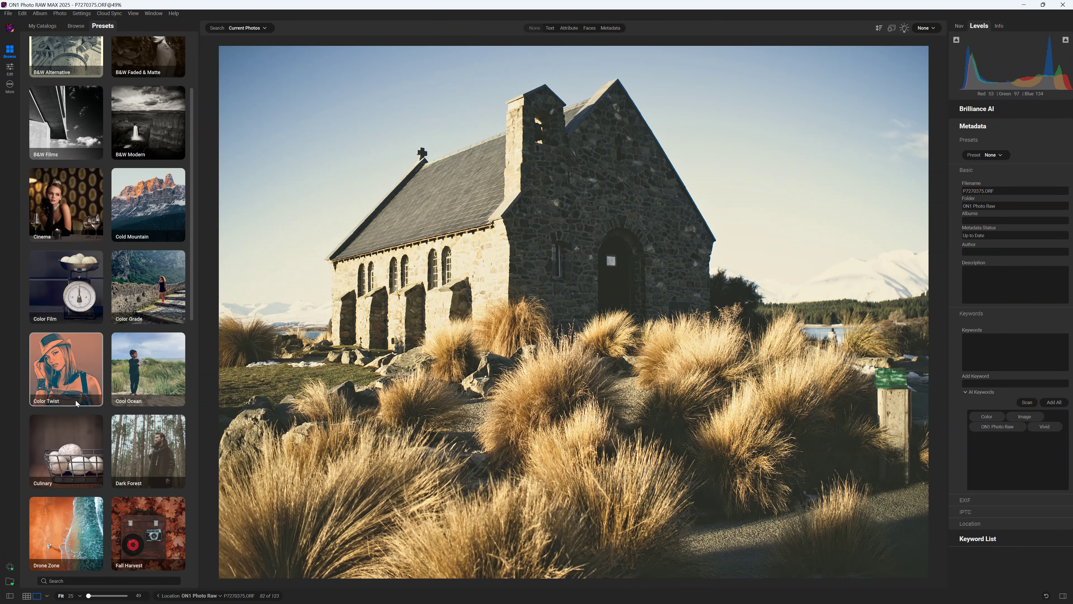
{"action": "scroll", "coordinate": [78, 465], "scroll_direction": "down", "scroll_amount": 2}
{"action": "left_click", "coordinate": [78, 519]}
{"action": "left_click", "coordinate": [79, 134]}
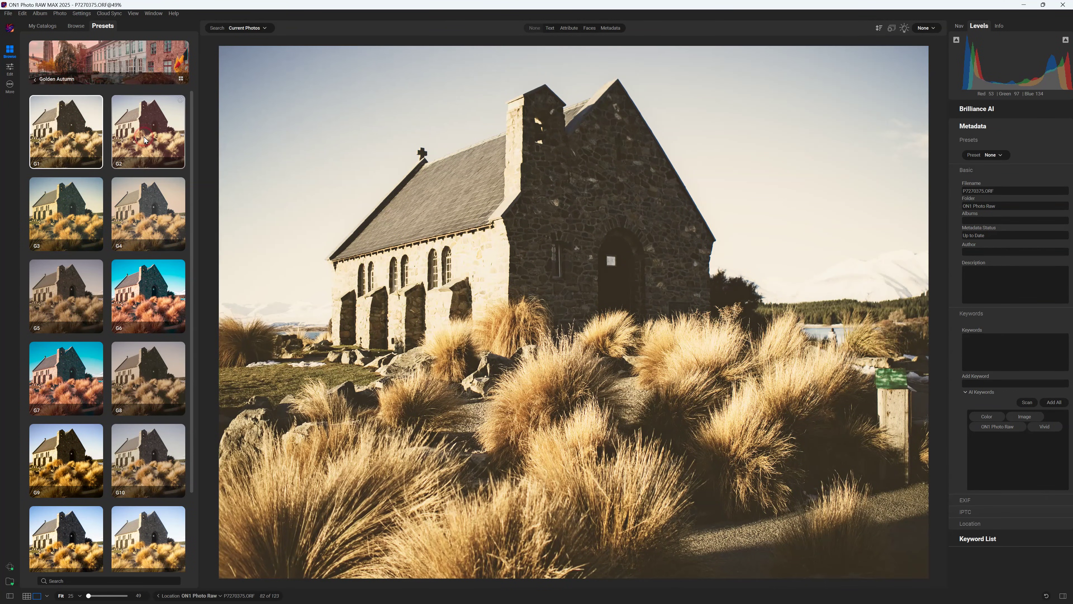
{"action": "left_click", "coordinate": [144, 136]}
{"action": "left_click", "coordinate": [146, 192]}
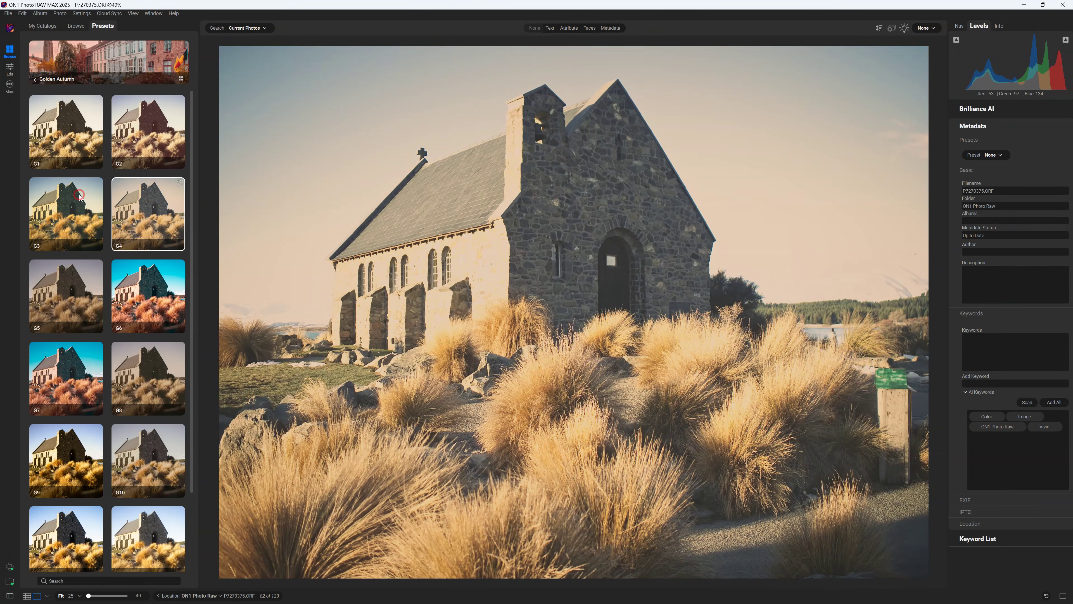
{"action": "left_click", "coordinate": [80, 197]}
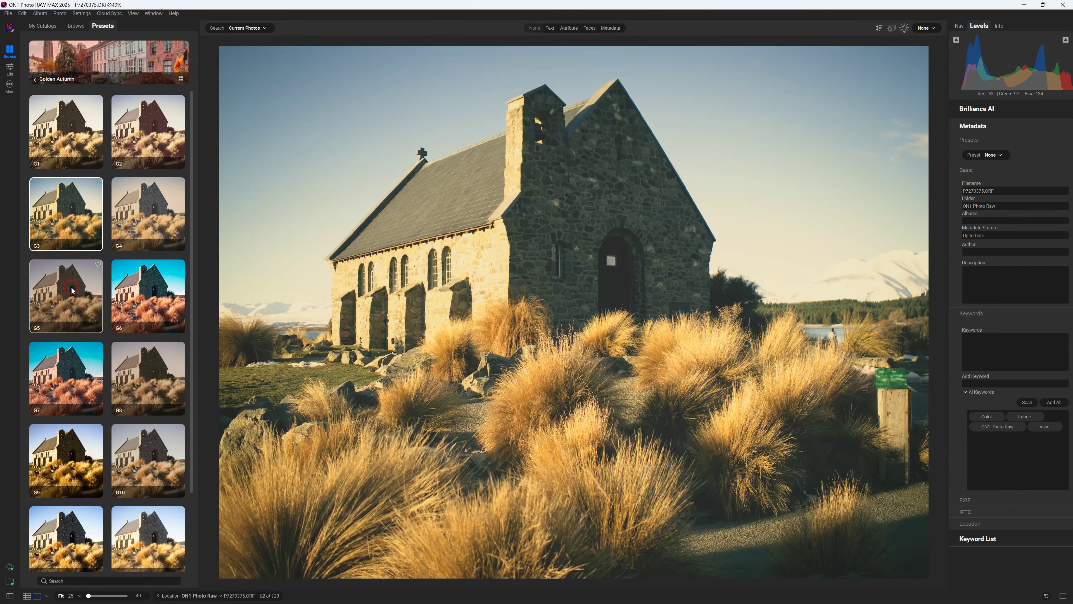
{"action": "left_click", "coordinate": [72, 294]}
{"action": "left_click", "coordinate": [170, 299]}
{"action": "left_click", "coordinate": [78, 438]}
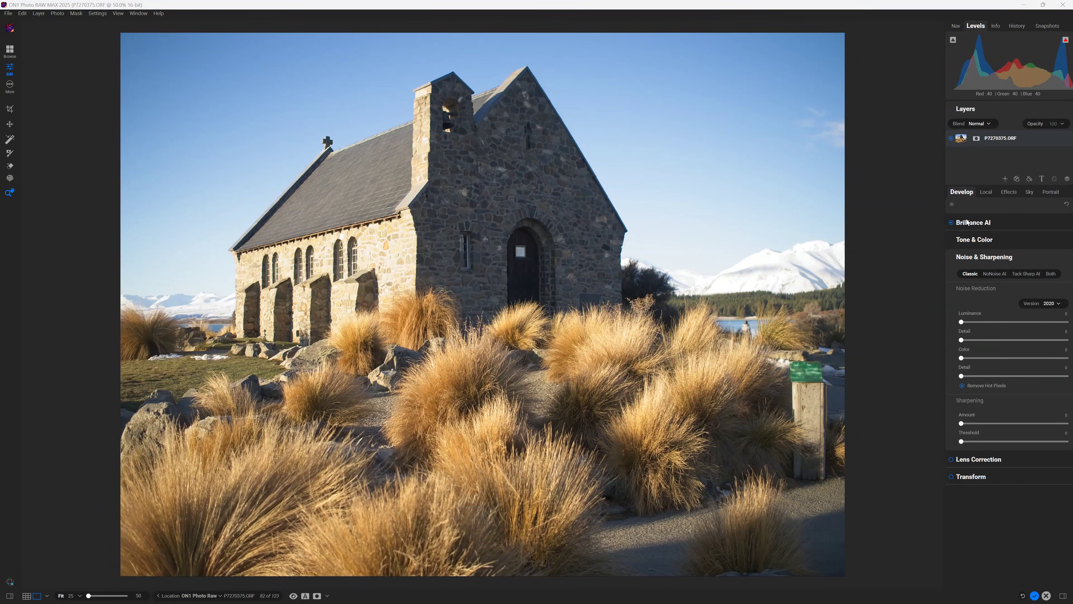
Turn on Brilliance AI for the church photo and lower its overall Amount.
{"action": "left_click", "coordinate": [967, 222]}
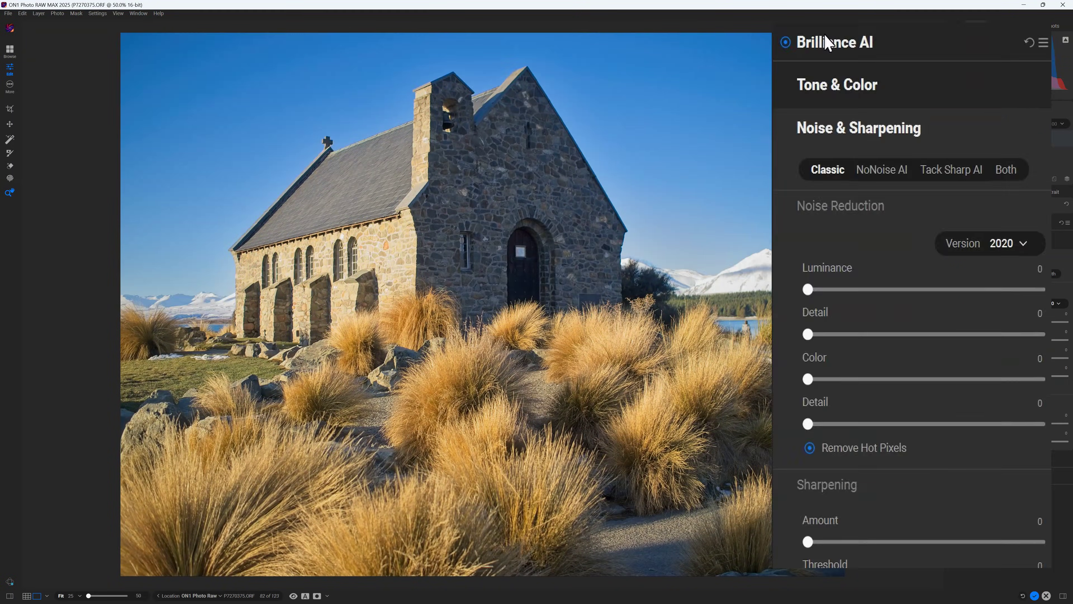
{"action": "left_click", "coordinate": [829, 38]}
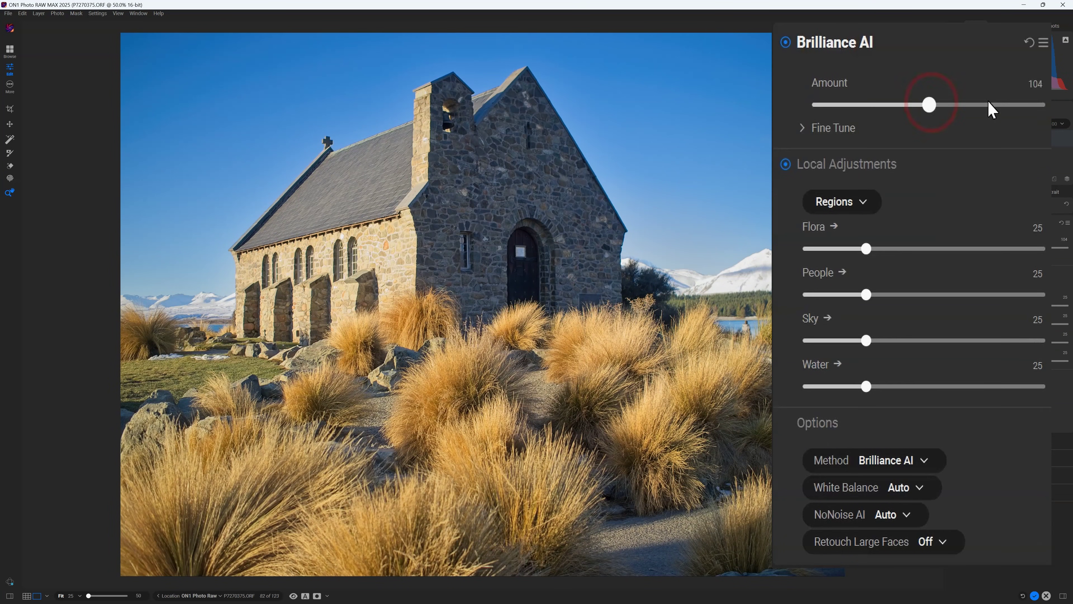
{"action": "left_click_drag", "start_coordinate": [990, 110], "coordinate": [874, 101]}
In Fine Tune, cut Tone to about 17, lower Color, raise Flora to 87 and Sky, then disable Brilliance AI.
{"action": "left_click", "coordinate": [801, 126]}
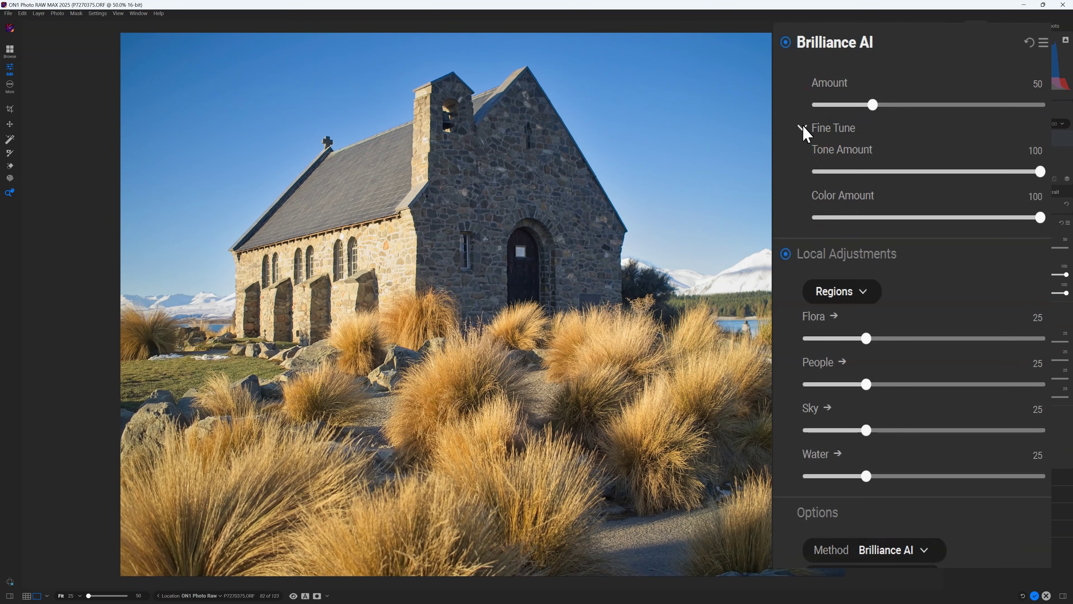
{"action": "left_click_drag", "start_coordinate": [1026, 172], "coordinate": [1035, 172]}
{"action": "left_click_drag", "start_coordinate": [927, 178], "coordinate": [859, 185]}
{"action": "left_click_drag", "start_coordinate": [1032, 223], "coordinate": [914, 225]}
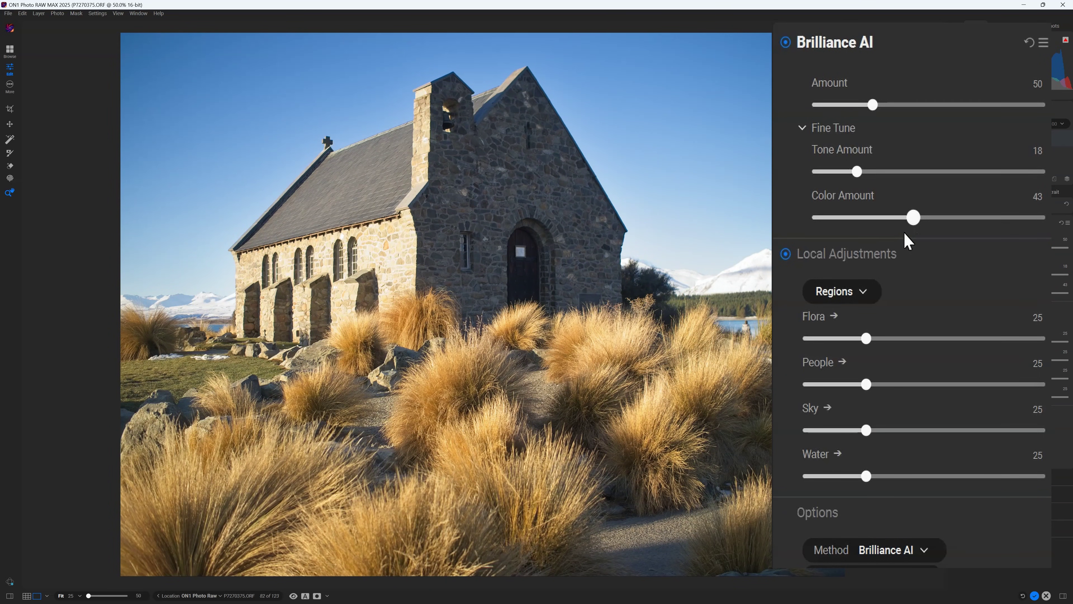
{"action": "left_click_drag", "start_coordinate": [866, 339], "coordinate": [1008, 338]}
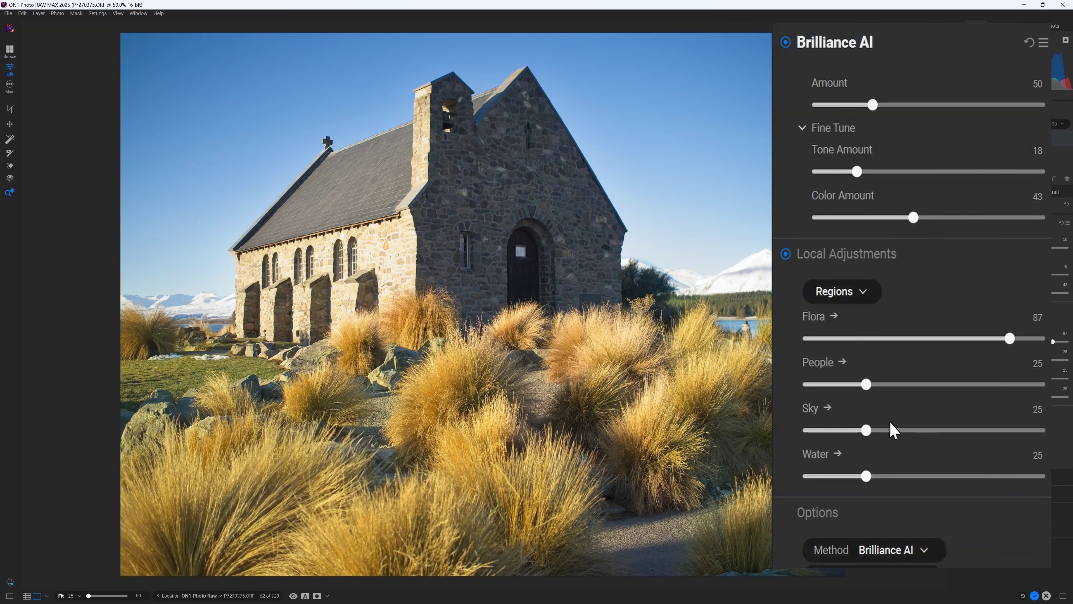
{"action": "left_click", "coordinate": [869, 431]}
{"action": "mouse_move", "coordinate": [949, 429]}
{"action": "left_mouse_down"}
{"action": "mouse_move", "coordinate": [971, 432]}
{"action": "mouse_move", "coordinate": [951, 433]}
{"action": "left_mouse_up"}
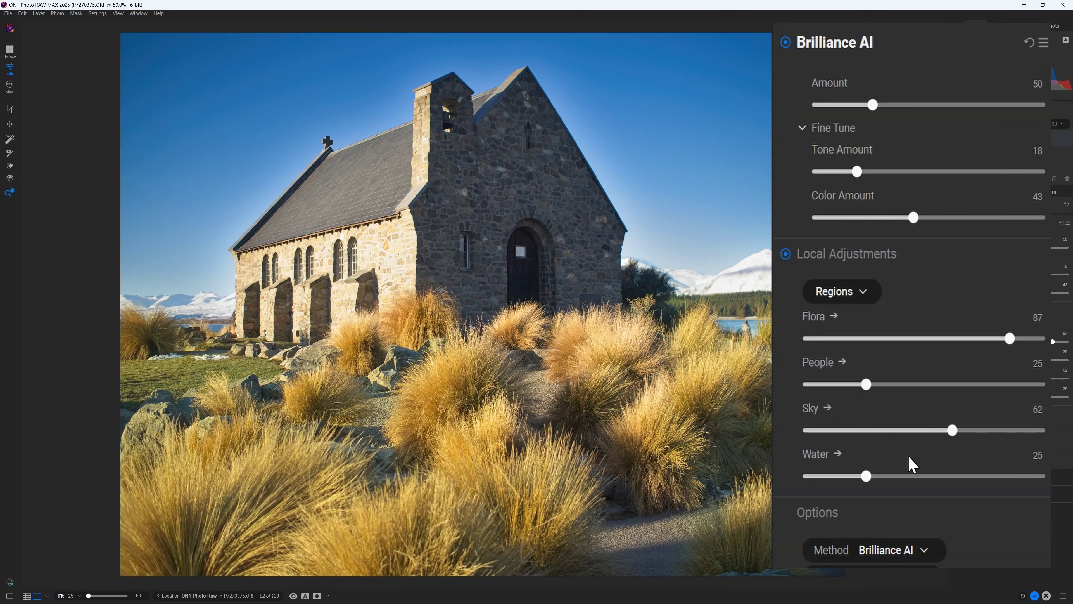
{"action": "left_click", "coordinate": [787, 43]}
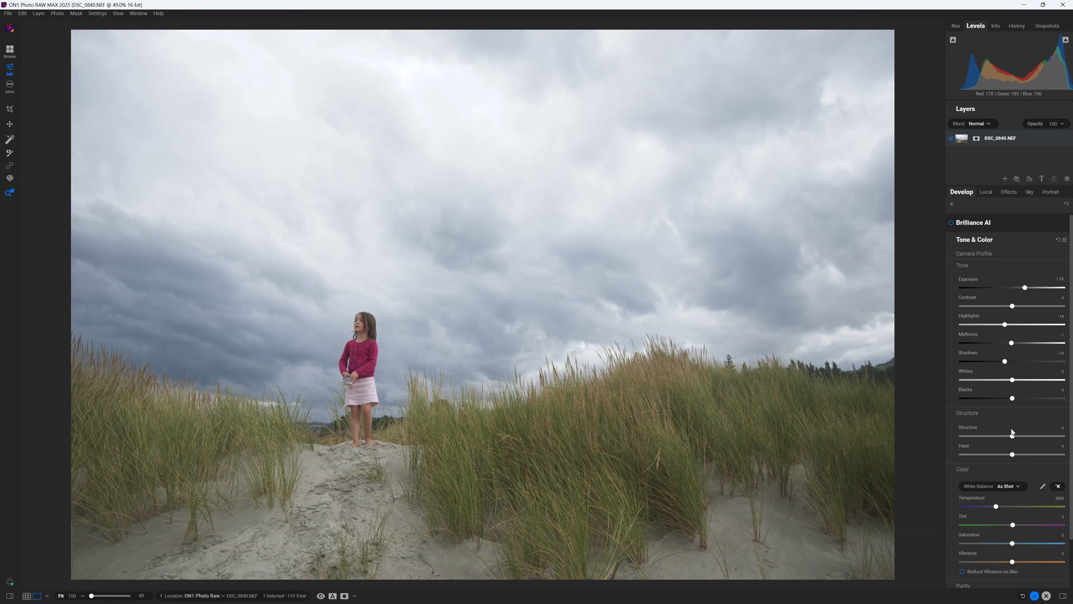
Lower Highlights, raise Structure, and adjust Haze, Temperature, Saturation and Purity on the dune photo.
{"action": "left_click_drag", "start_coordinate": [1012, 436], "coordinate": [1052, 430]}
{"action": "left_click_drag", "start_coordinate": [1012, 454], "coordinate": [1007, 455]}
{"action": "left_click_drag", "start_coordinate": [996, 506], "coordinate": [1034, 532]}
{"action": "scroll", "coordinate": [1001, 507], "scroll_direction": "down", "scroll_amount": 1}
{"action": "scroll", "coordinate": [1005, 523], "scroll_direction": "down", "scroll_amount": 2}
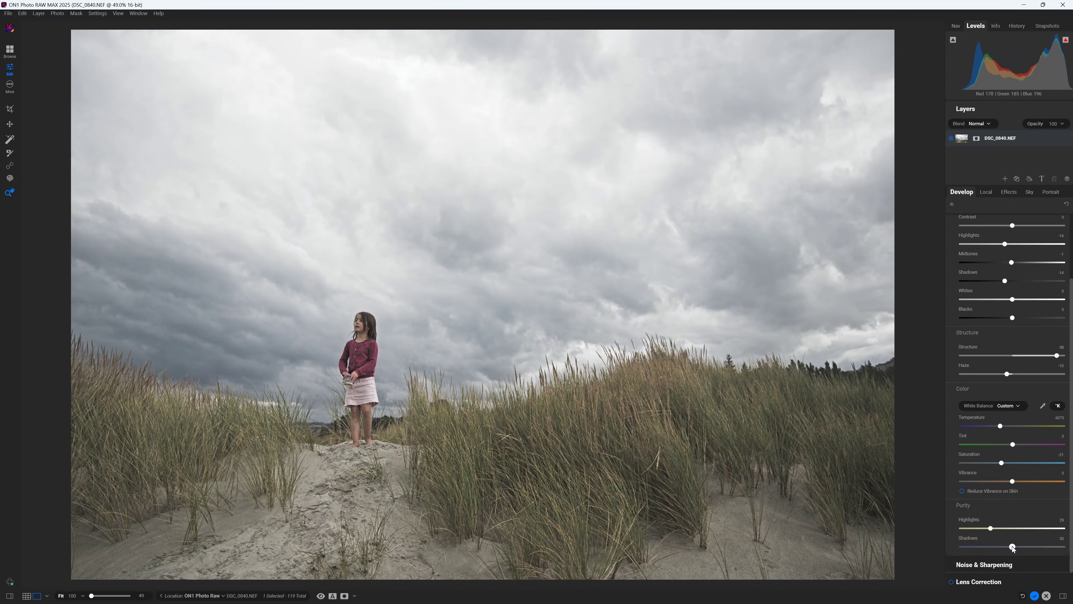
Apply Tack Sharp AI sharpening in Noise & Sharpening.
{"action": "left_click", "coordinate": [1009, 565]}
{"action": "left_click", "coordinate": [999, 276]}
{"action": "left_click", "coordinate": [1027, 275]}
{"action": "left_click", "coordinate": [1053, 283]}
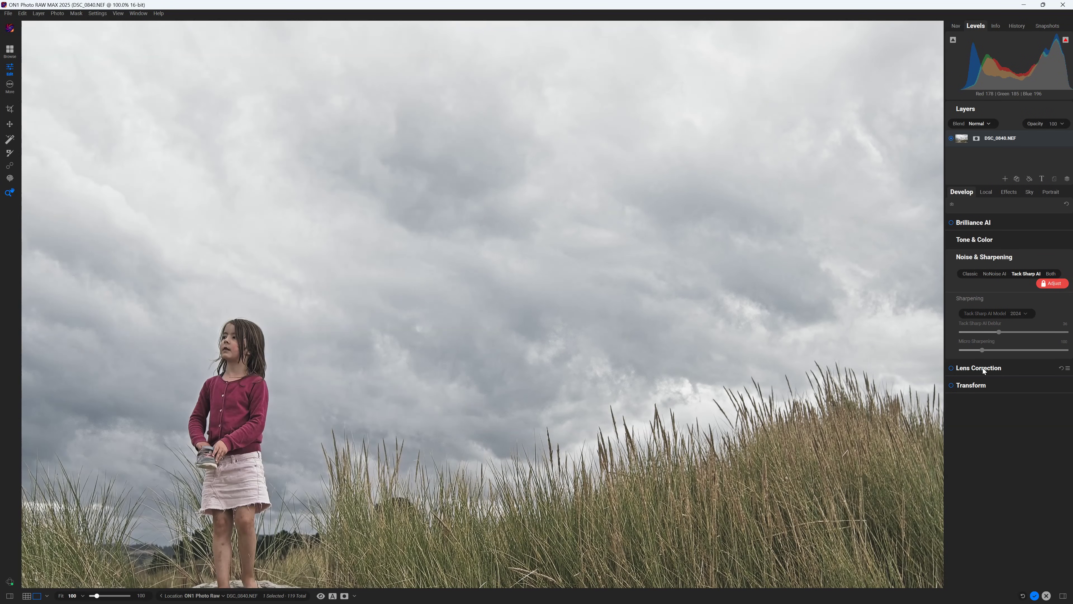
Enable Lens Correction, fit the photo to view, and expand Transform.
{"action": "left_click", "coordinate": [982, 367]}
{"action": "left_click", "coordinate": [952, 273]}
{"action": "left_click", "coordinate": [61, 596]}
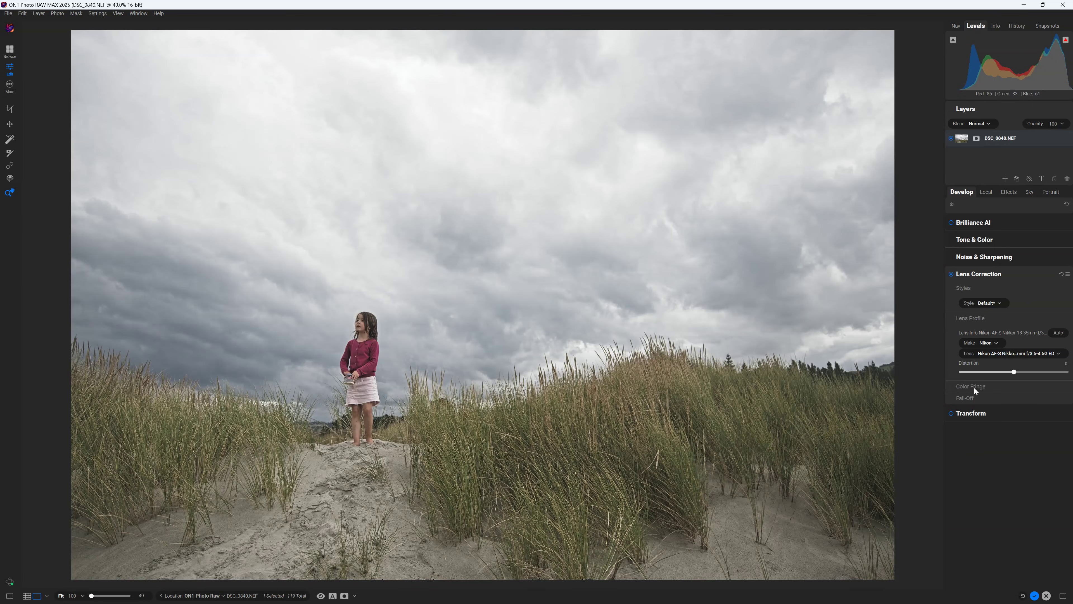
{"action": "left_click", "coordinate": [972, 413]}
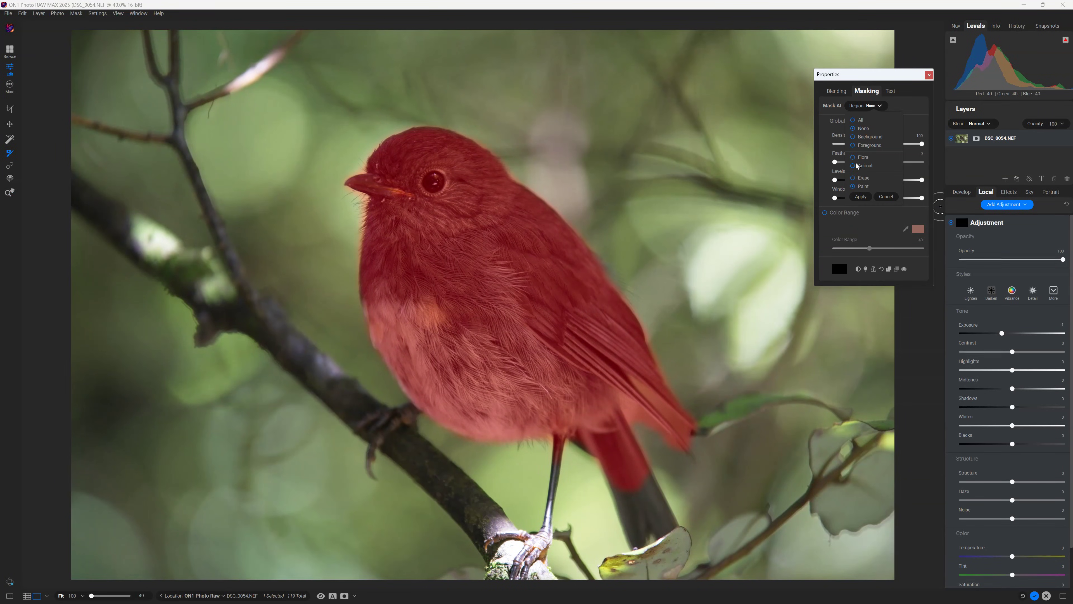
Set the Mask AI region to Animal, brighten the bird, and start a second local adjustment.
{"action": "left_click", "coordinate": [863, 198]}
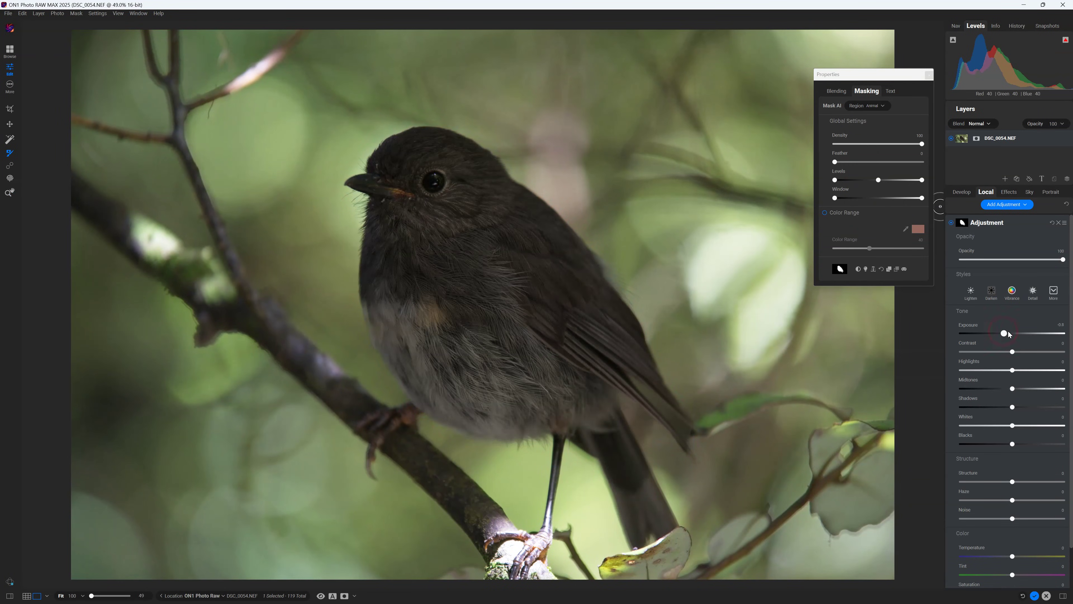
{"action": "left_click_drag", "start_coordinate": [1008, 334], "coordinate": [1024, 351]}
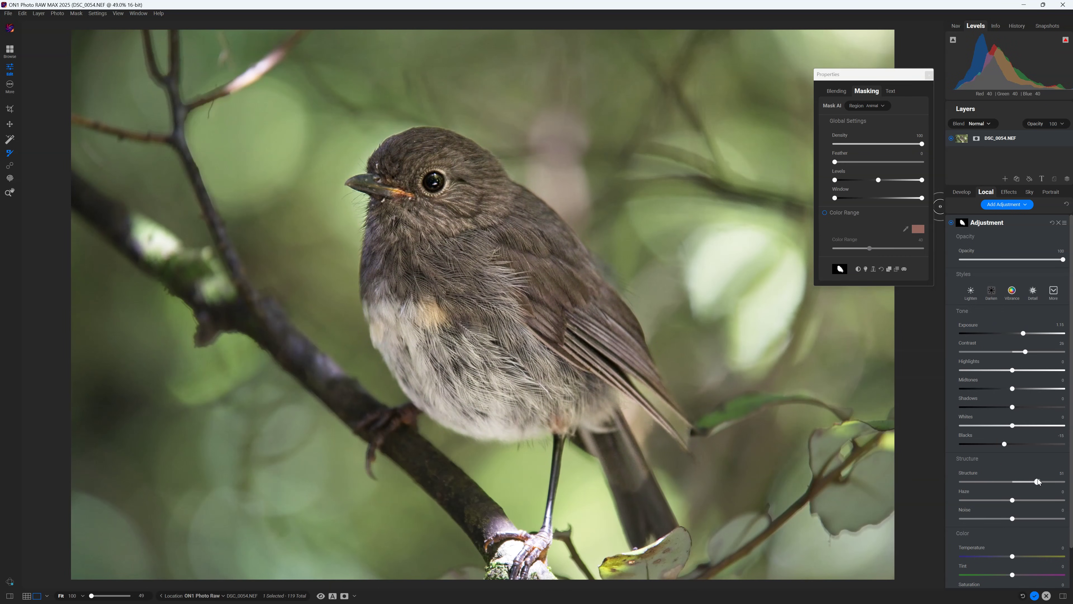
{"action": "left_click", "coordinate": [1007, 206]}
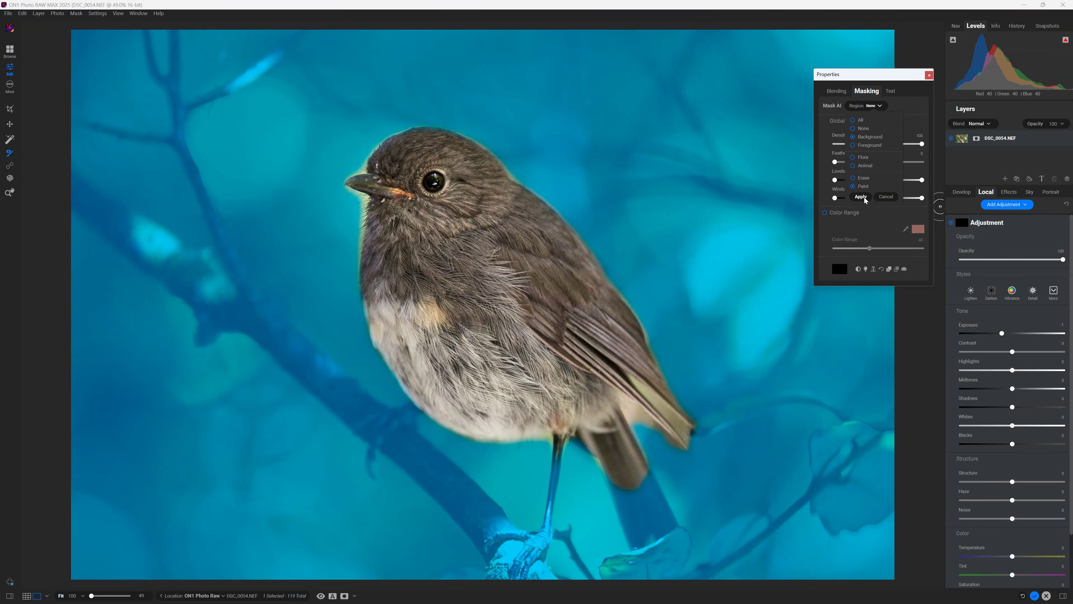
{"action": "key", "text": "Escape"}
Mask the background with exposure 0.7, lowered highlights and saturation, and vibrance near zero.
{"action": "left_click", "coordinate": [864, 197]}
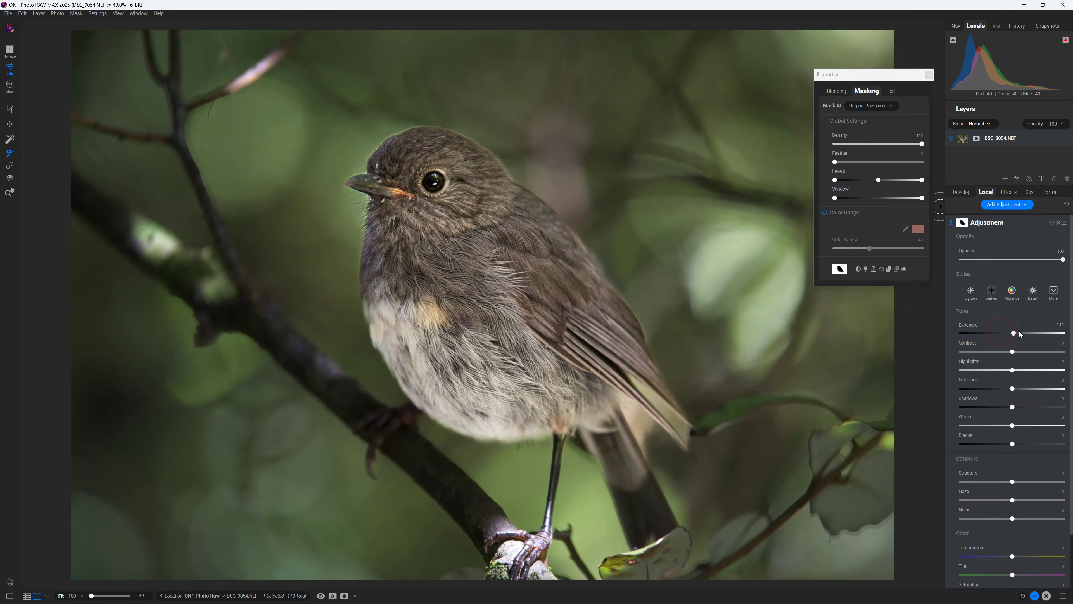
{"action": "mouse_move", "coordinate": [1001, 333]}
{"action": "left_mouse_down"}
{"action": "mouse_move", "coordinate": [1031, 333]}
{"action": "mouse_move", "coordinate": [1015, 333]}
{"action": "left_mouse_up"}
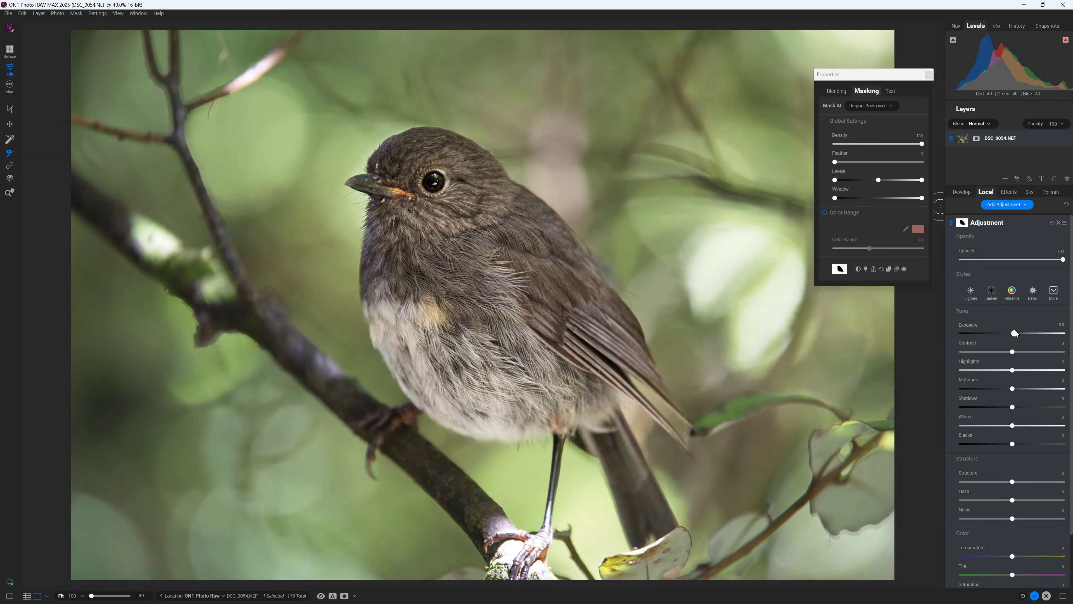
{"action": "mouse_move", "coordinate": [1006, 369]}
{"action": "left_mouse_down"}
{"action": "mouse_move", "coordinate": [996, 370]}
{"action": "mouse_move", "coordinate": [1031, 353]}
{"action": "mouse_move", "coordinate": [1014, 356]}
{"action": "left_mouse_up"}
{"action": "scroll", "coordinate": [1022, 507], "scroll_direction": "down", "scroll_amount": 2}
{"action": "left_click_drag", "start_coordinate": [1002, 545], "coordinate": [992, 546]}
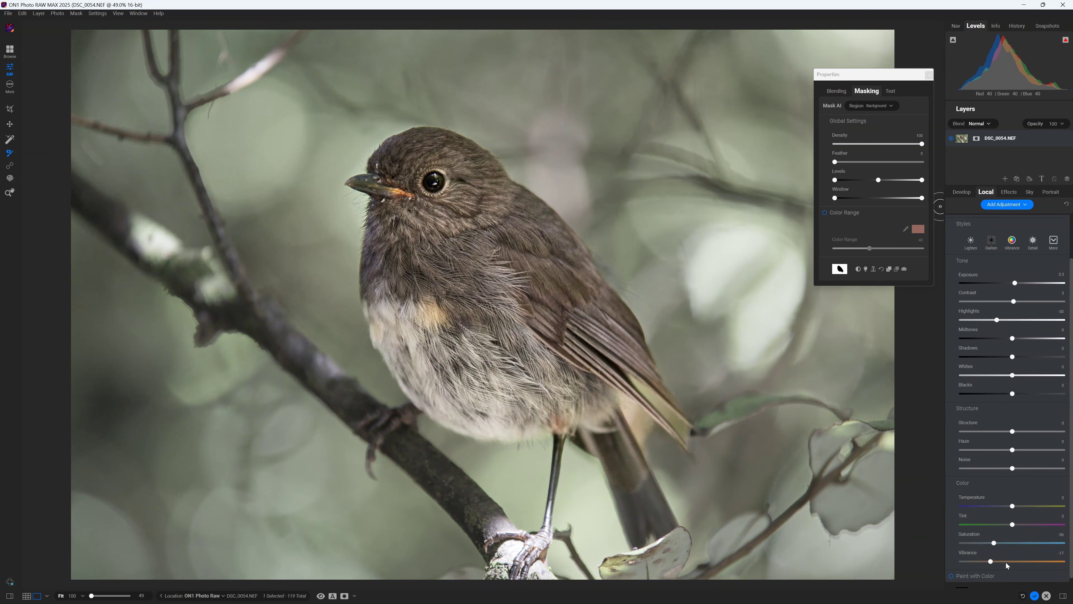
{"action": "left_click_drag", "start_coordinate": [1005, 561], "coordinate": [1014, 564]}
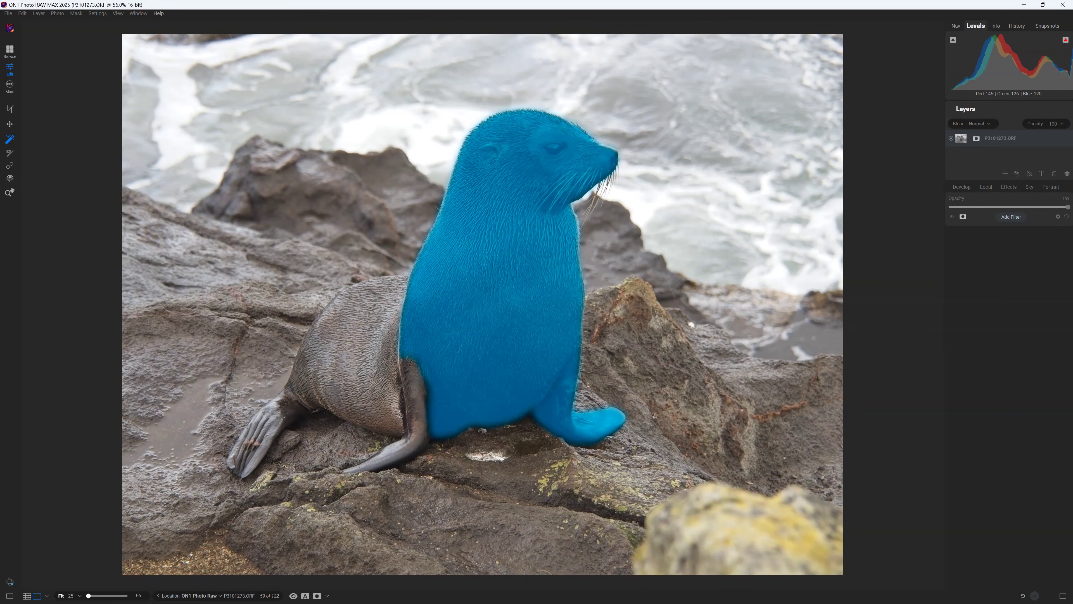
Extend the mask over the rest of the seal and add a Tone Enhancer filter.
{"action": "left_click", "coordinate": [401, 409]}
{"action": "right_click", "coordinate": [513, 205]}
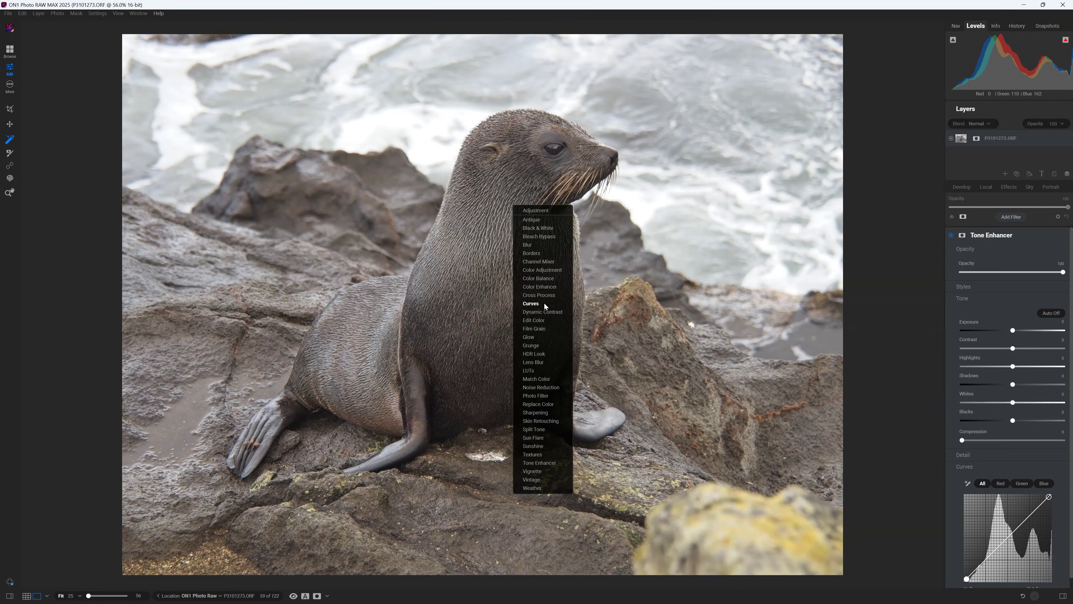
{"action": "left_click", "coordinate": [540, 463]}
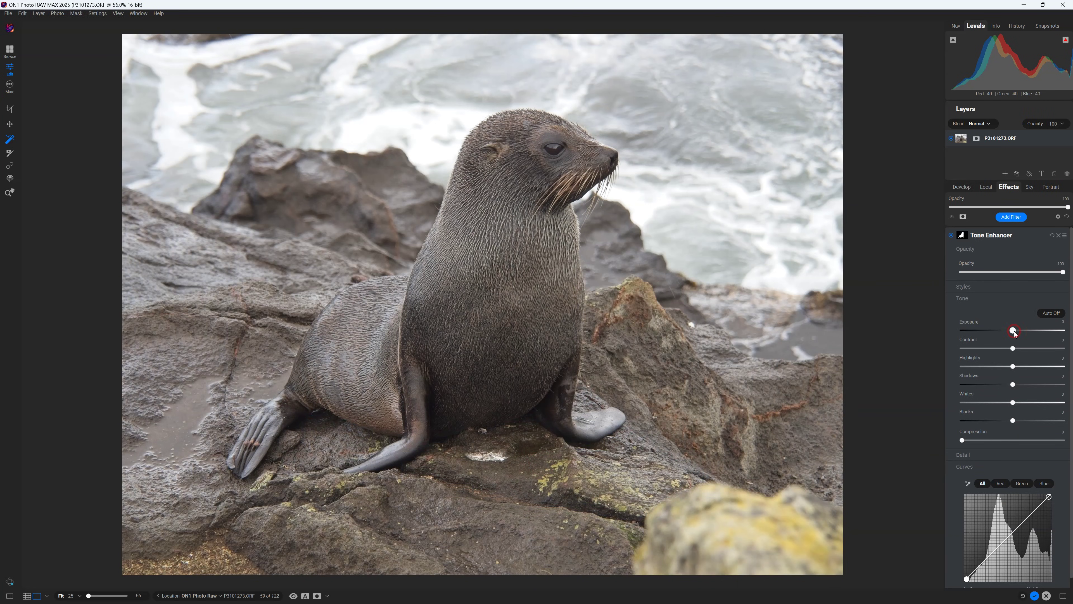
Raise Exposure, lift Shadows and the tone curve, then toggle the filter off and on to compare.
{"action": "left_click_drag", "start_coordinate": [1015, 332], "coordinate": [1020, 333]}
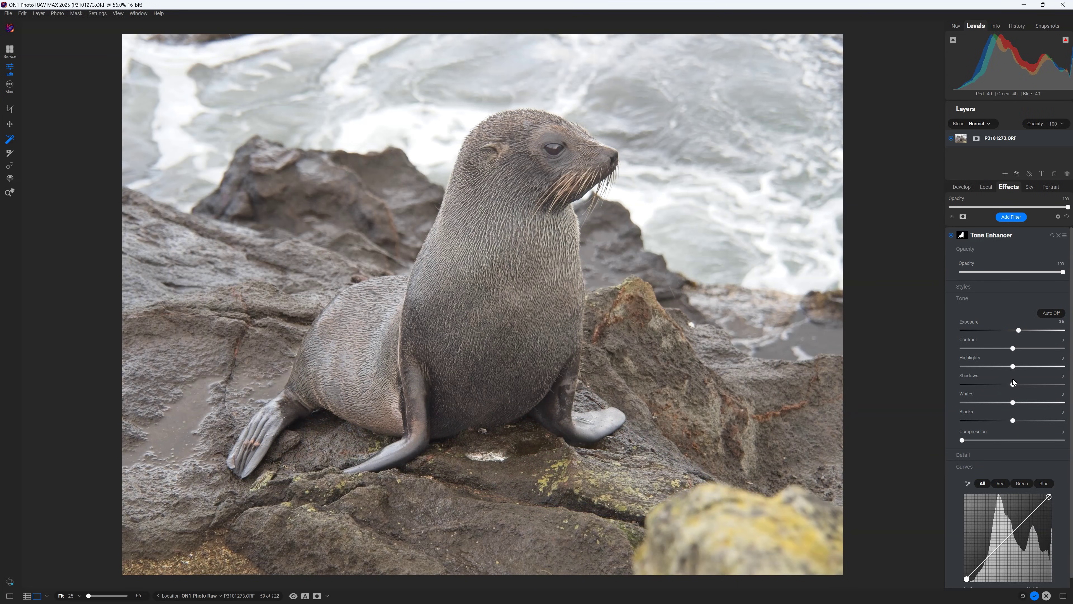
{"action": "left_click_drag", "start_coordinate": [997, 388], "coordinate": [991, 387]}
{"action": "left_click_drag", "start_coordinate": [1019, 525], "coordinate": [994, 560]}
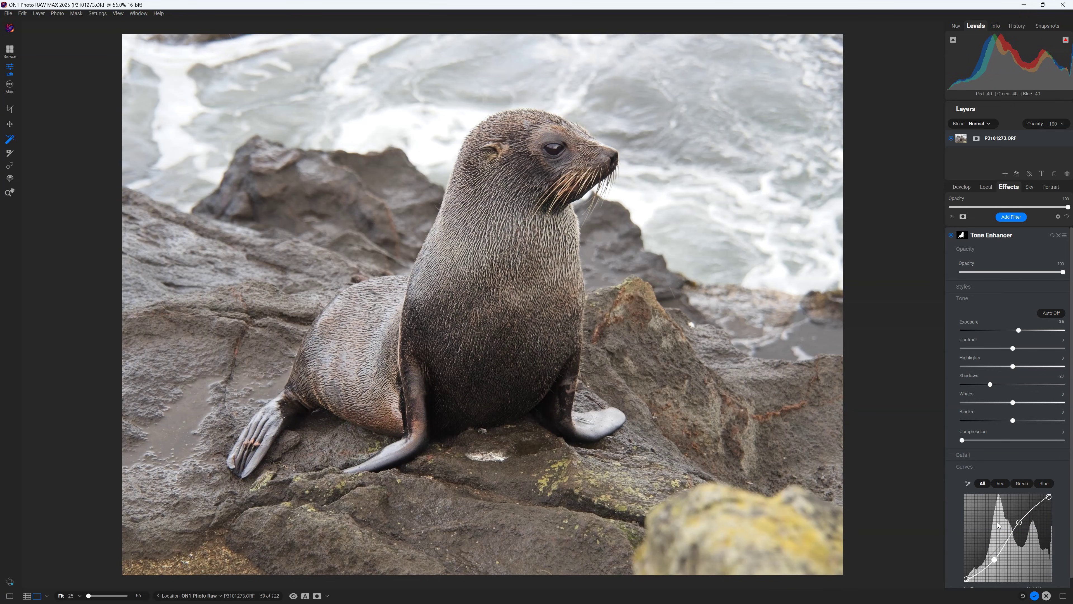
{"action": "left_click", "coordinate": [951, 235]}
{"action": "left_click", "coordinate": [951, 235]}
{"action": "left_click", "coordinate": [952, 235]}
{"action": "left_click", "coordinate": [952, 235]}
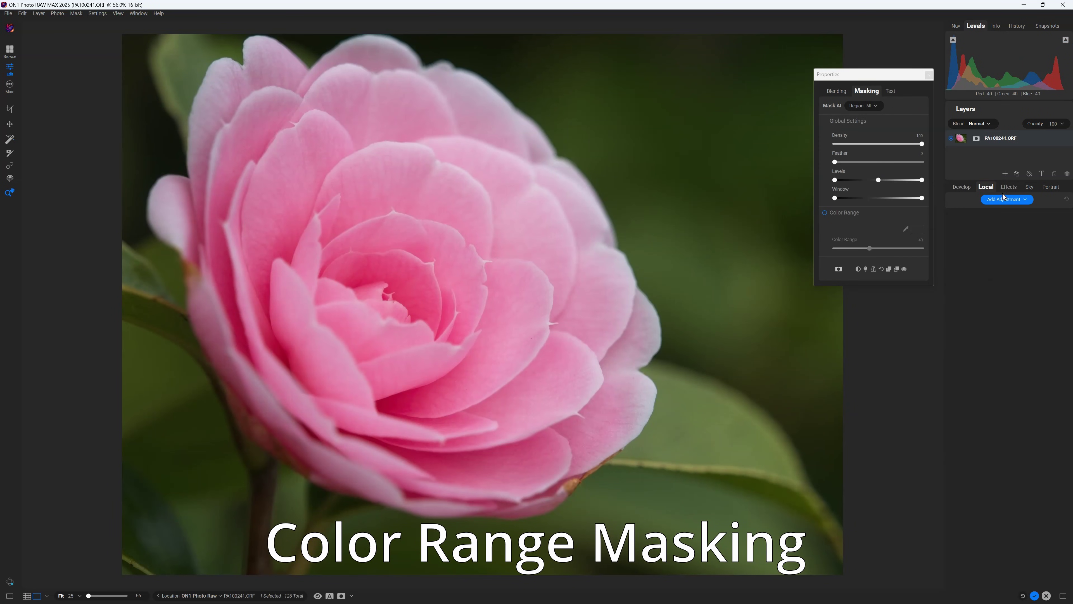
Add a local adjustment masking the pink camellia with a widened Color Range.
{"action": "left_click", "coordinate": [1006, 201]}
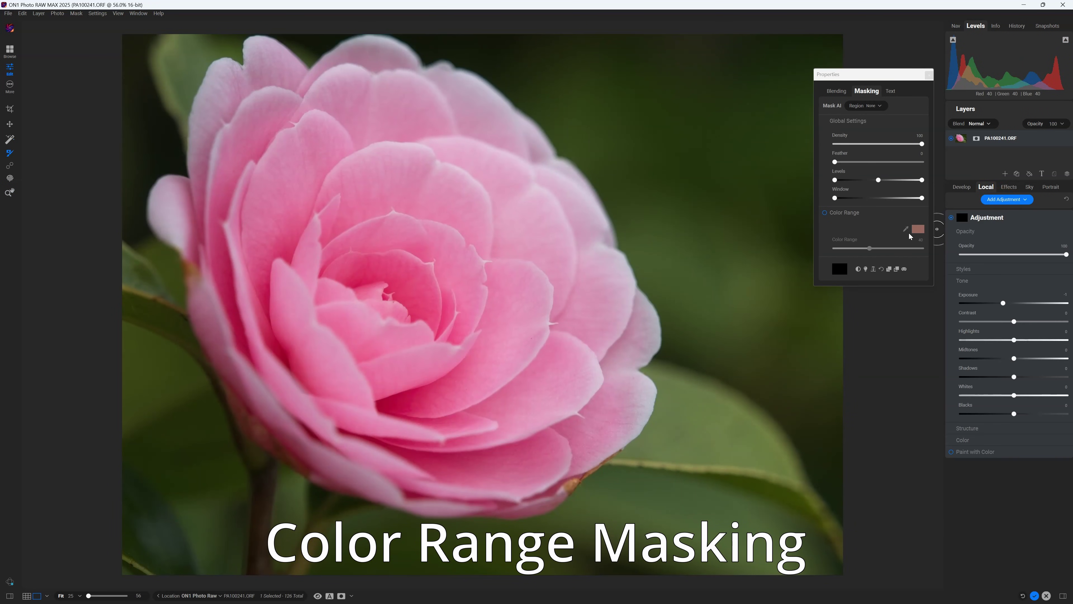
{"action": "left_click", "coordinate": [435, 203]}
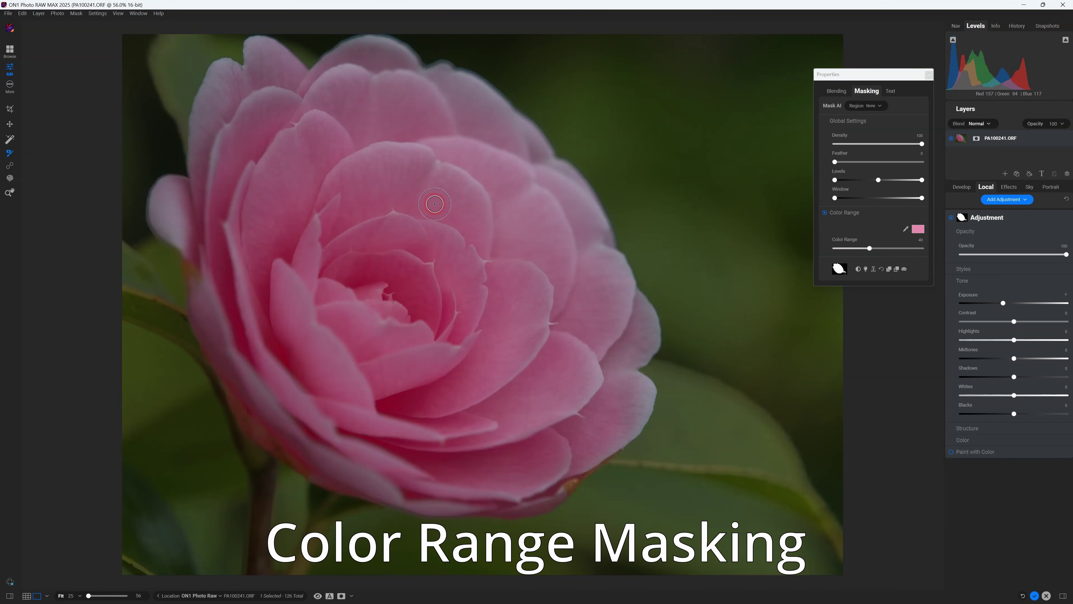
{"action": "mouse_move", "coordinate": [869, 248]}
{"action": "left_mouse_down"}
{"action": "mouse_move", "coordinate": [917, 249]}
{"action": "mouse_move", "coordinate": [830, 251]}
{"action": "mouse_move", "coordinate": [875, 252]}
{"action": "mouse_move", "coordinate": [866, 249]}
{"action": "left_mouse_up"}
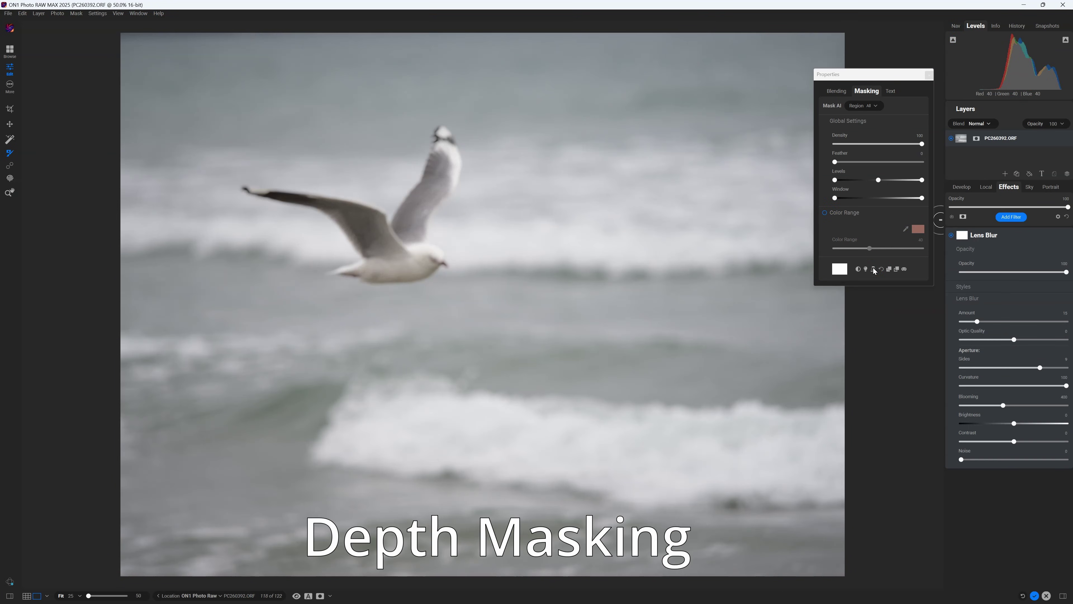
Create a depth mask isolating the gull, then invert it to target the background.
{"action": "left_click", "coordinate": [873, 269]}
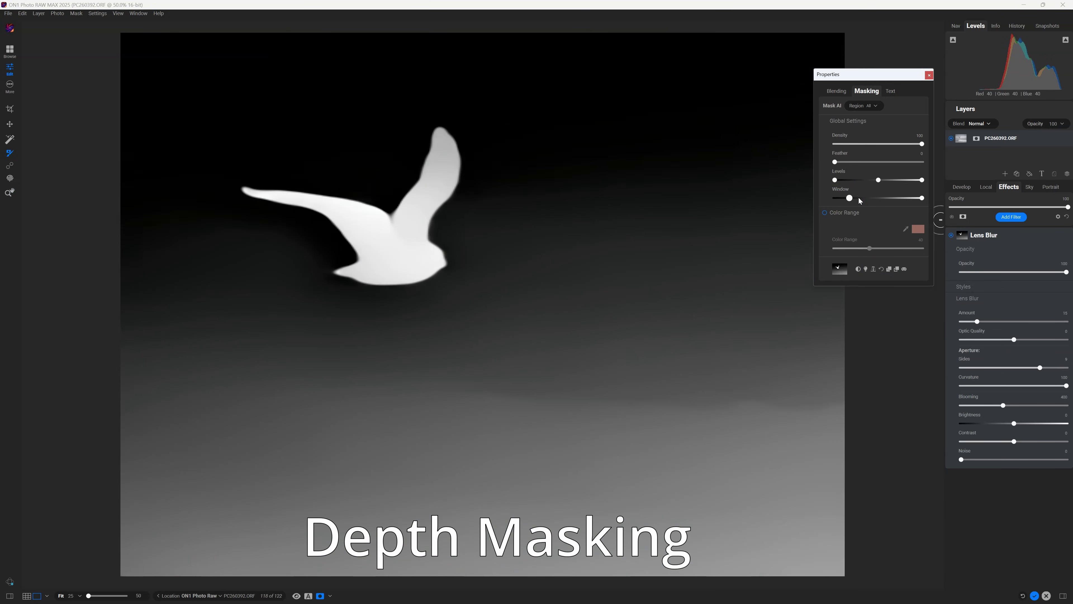
{"action": "left_click_drag", "start_coordinate": [859, 199], "coordinate": [882, 181]}
{"action": "left_click", "coordinate": [857, 269]}
{"action": "left_click", "coordinate": [904, 269]}
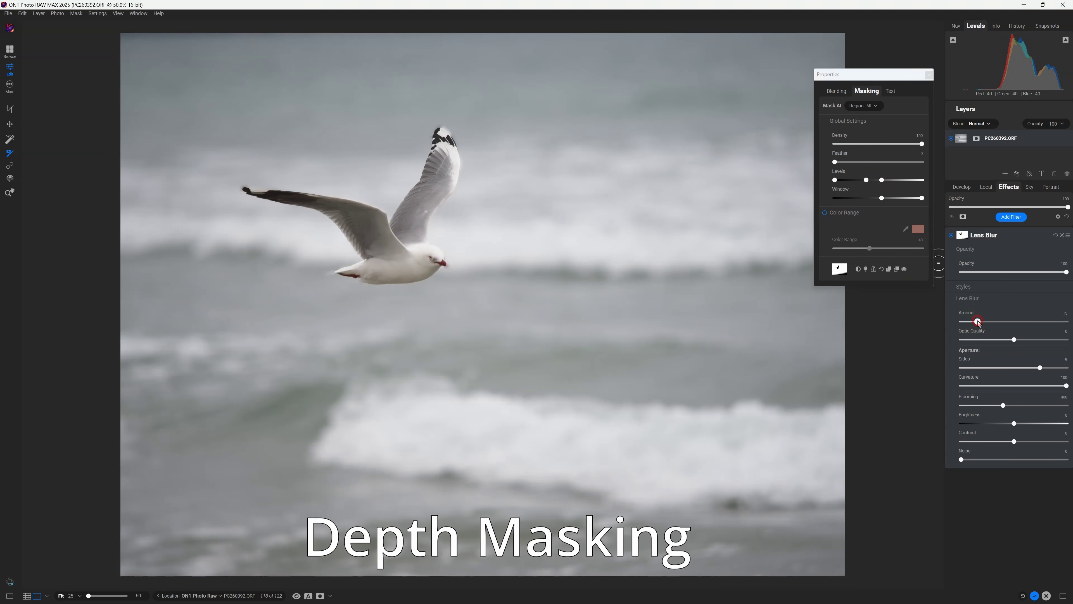
Raise the Lens Blur Amount and Blooming, and brighten the blur with added contrast.
{"action": "left_click_drag", "start_coordinate": [977, 321], "coordinate": [1041, 367]}
{"action": "left_click_drag", "start_coordinate": [1034, 405], "coordinate": [1063, 405]}
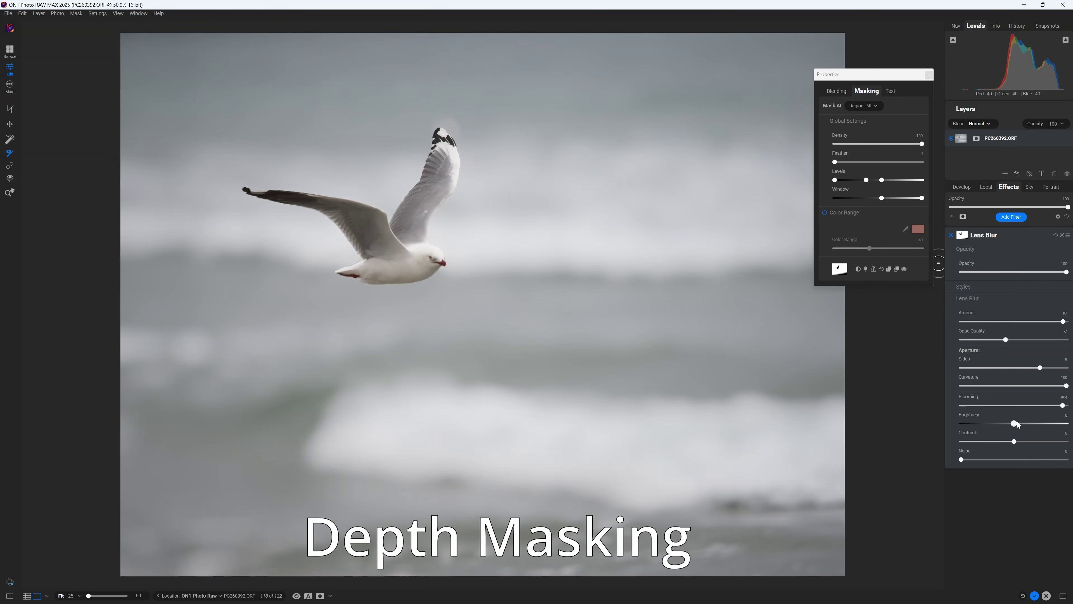
{"action": "left_click", "coordinate": [1017, 423]}
{"action": "left_click_drag", "start_coordinate": [1014, 441], "coordinate": [1043, 441]}
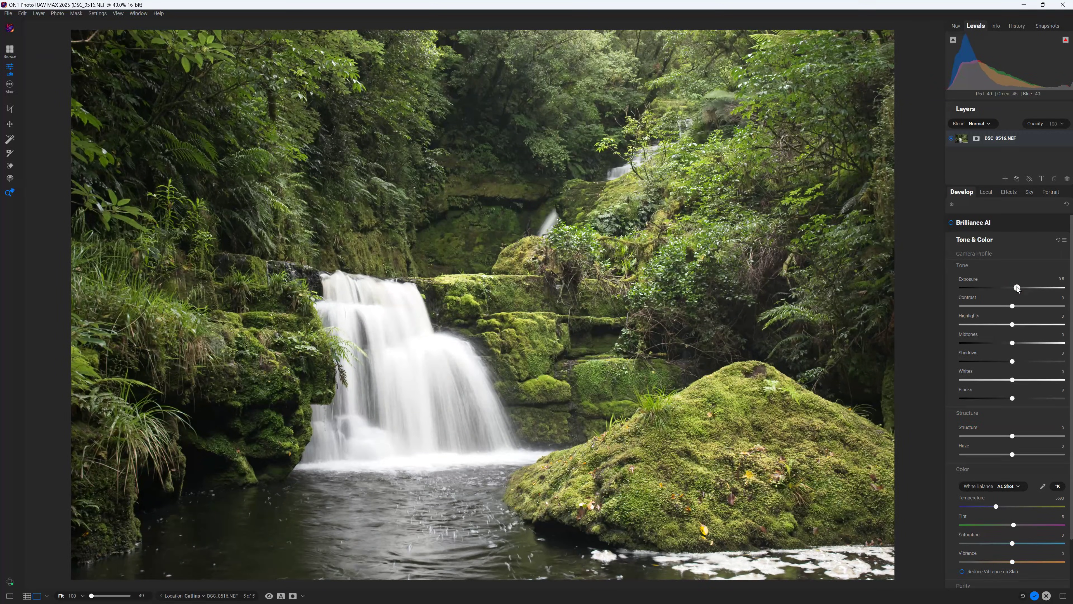
Add a Replace Color filter shifting the hue toward green with a widened range.
{"action": "left_click", "coordinate": [1008, 192]}
{"action": "left_click", "coordinate": [1011, 222]}
{"action": "left_click", "coordinate": [921, 262]}
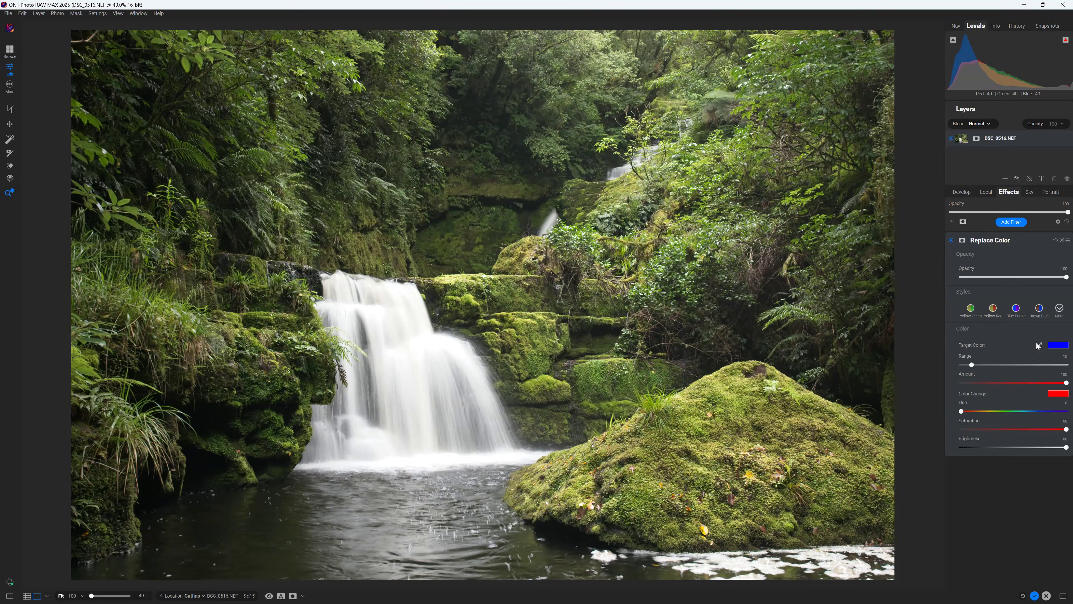
{"action": "left_click_drag", "start_coordinate": [960, 411], "coordinate": [972, 413]}
{"action": "mouse_move", "coordinate": [972, 364]}
{"action": "left_mouse_down"}
{"action": "mouse_move", "coordinate": [1023, 367]}
{"action": "mouse_move", "coordinate": [983, 365]}
{"action": "left_mouse_up"}
{"action": "left_click_drag", "start_coordinate": [1011, 429], "coordinate": [1027, 447]}
Add a Bleach Bypass filter with stronger effect and extra detail.
{"action": "left_click", "coordinate": [1011, 222]}
{"action": "left_click", "coordinate": [922, 262]}
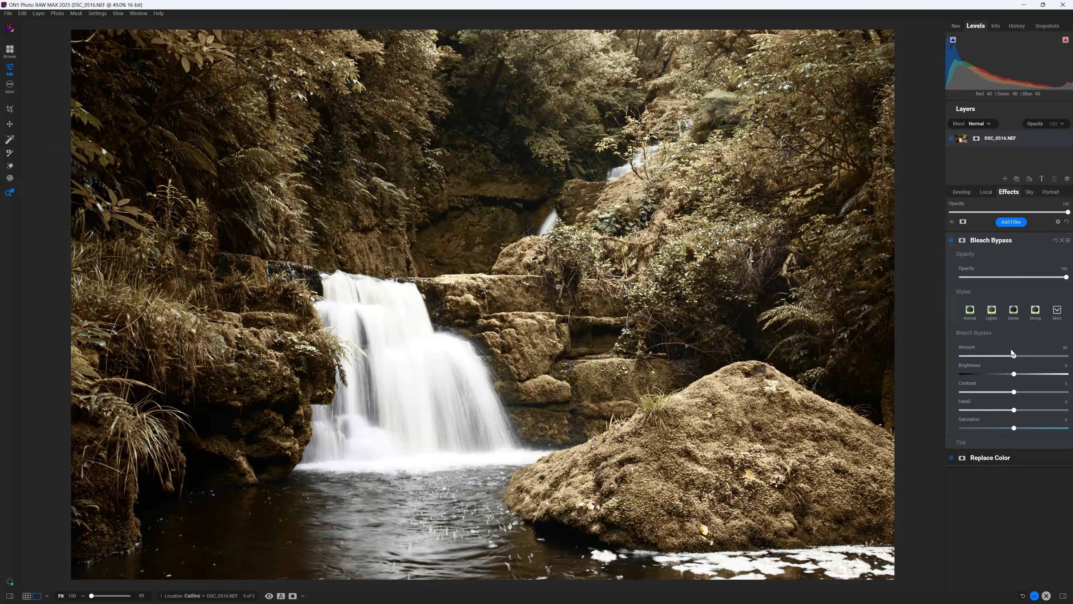
{"action": "left_click_drag", "start_coordinate": [989, 359], "coordinate": [1003, 360]}
{"action": "left_click_drag", "start_coordinate": [1014, 410], "coordinate": [1026, 410]}
Apply the Platinum Brush border and add a Vignette filter.
{"action": "left_click", "coordinate": [1011, 221]}
{"action": "key", "text": "Escape"}
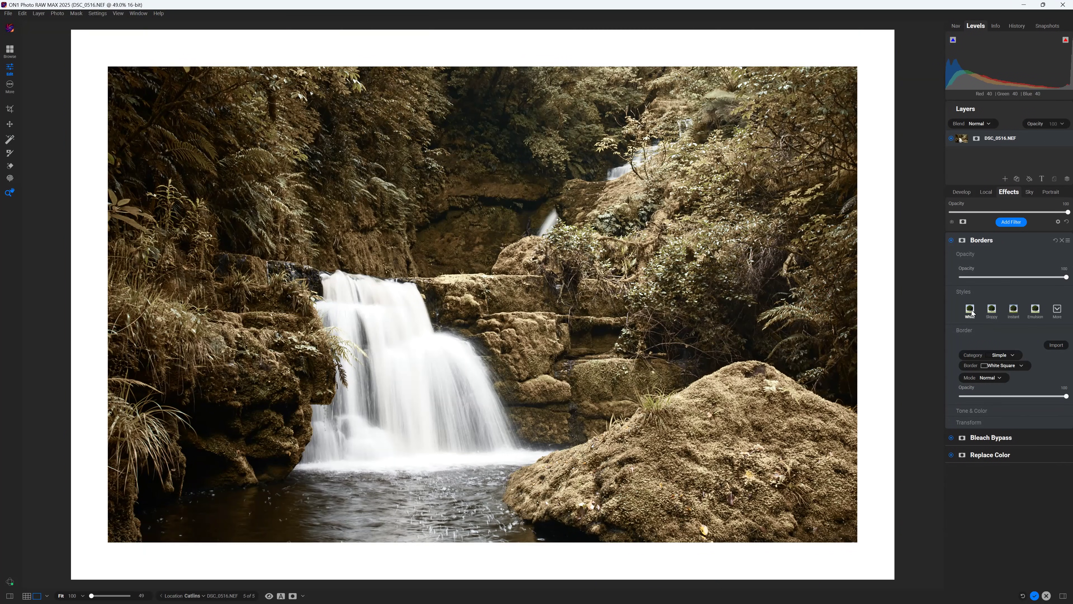
{"action": "left_click", "coordinate": [1057, 310]}
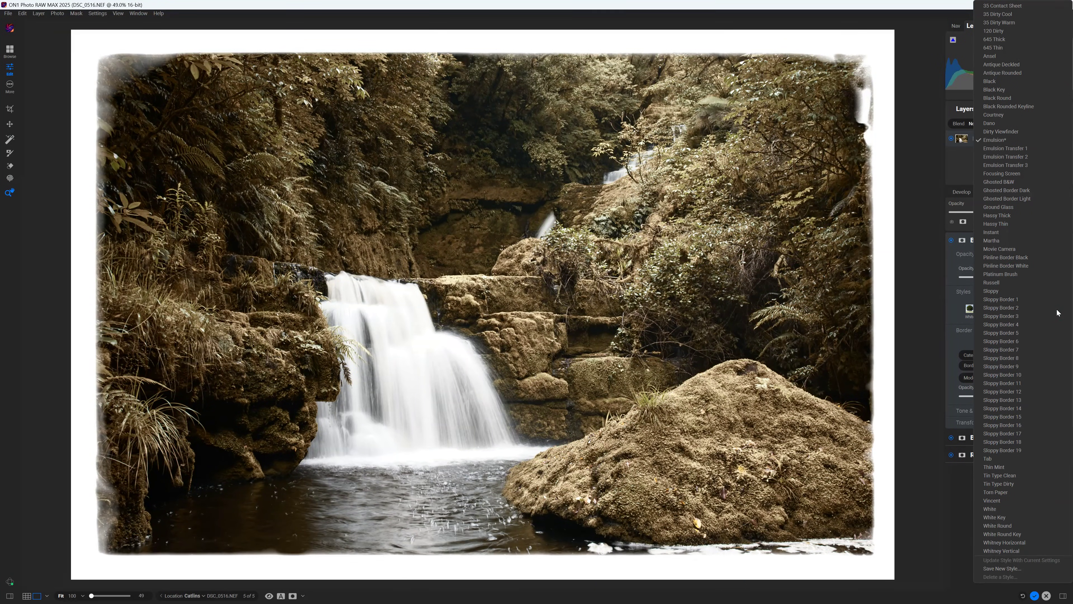
{"action": "left_click", "coordinate": [1005, 274]}
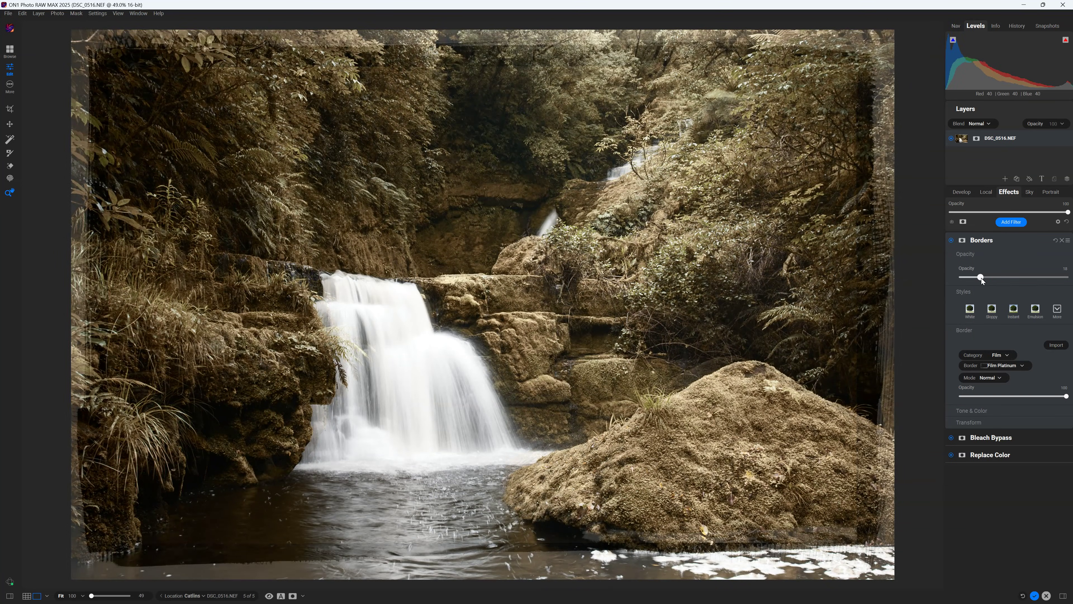
{"action": "left_click", "coordinate": [1005, 223]}
{"action": "left_click", "coordinate": [915, 335]}
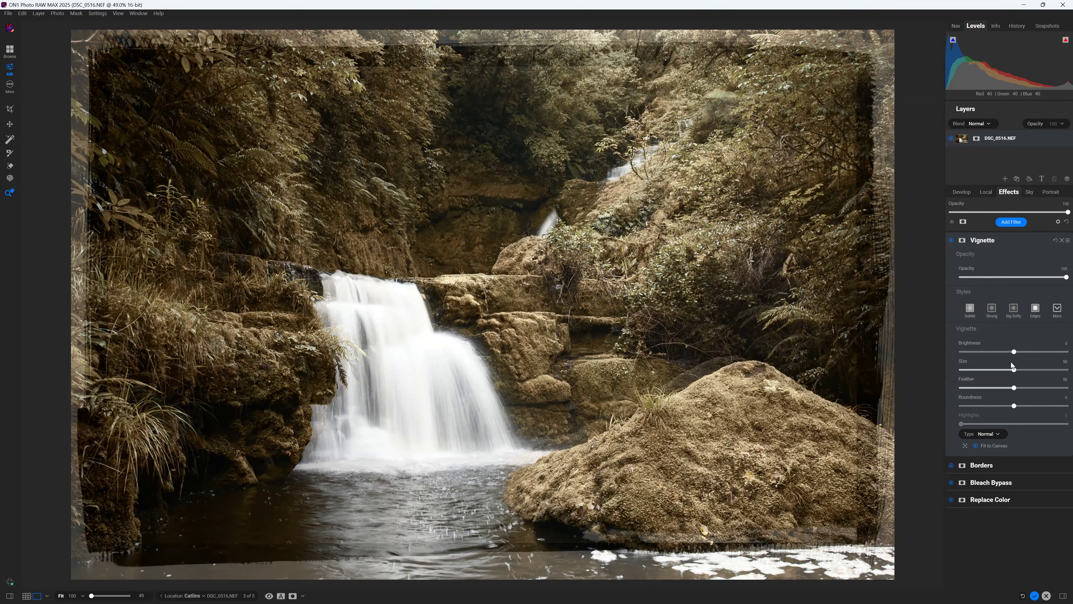
Add a Textures filter using Scratched Film at 12 opacity.
{"action": "left_click", "coordinate": [1009, 223]}
{"action": "left_click", "coordinate": [916, 316]}
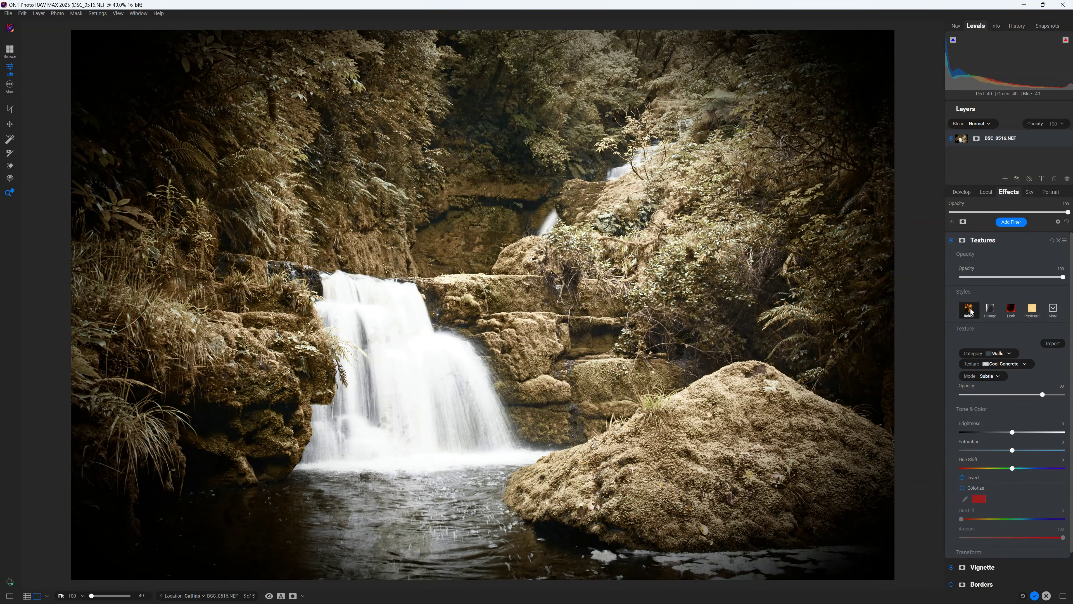
{"action": "left_click", "coordinate": [970, 310]}
{"action": "left_click", "coordinate": [991, 310]}
{"action": "left_click", "coordinate": [1011, 310]}
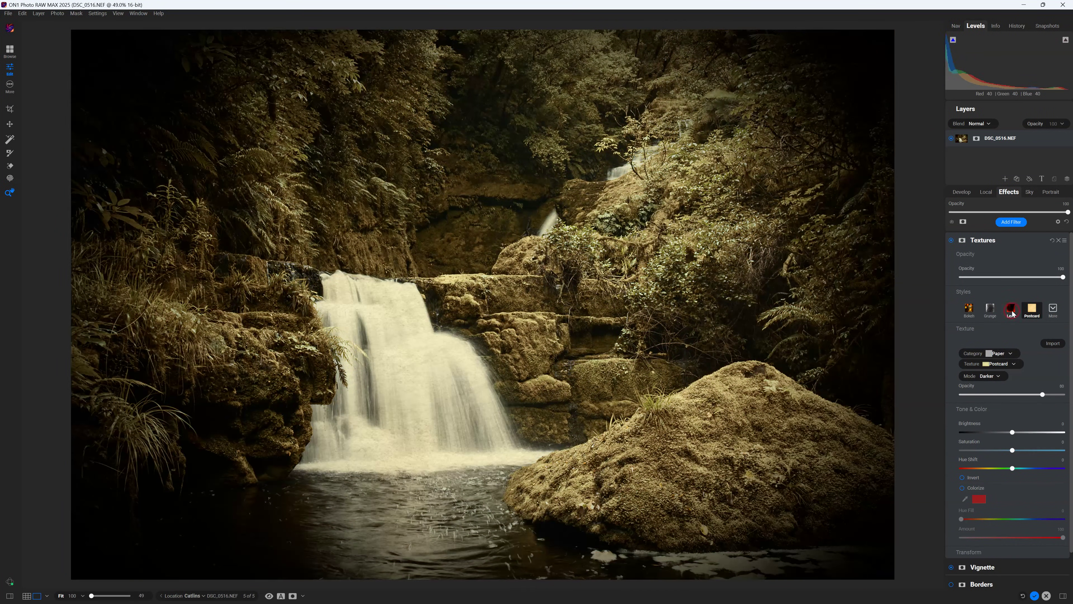
{"action": "left_click", "coordinate": [1052, 311]}
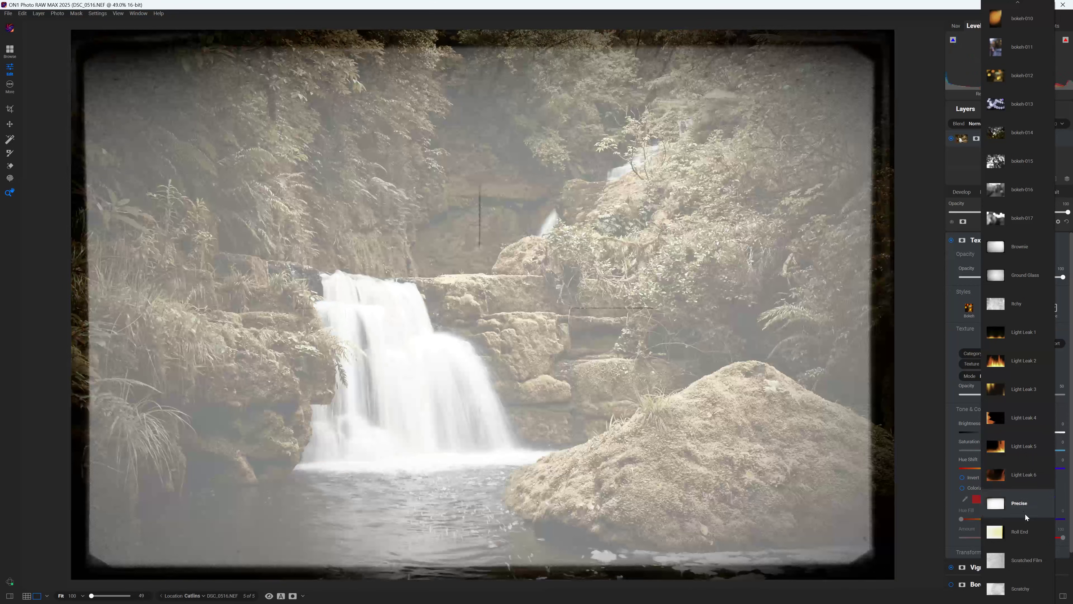
{"action": "left_click", "coordinate": [1026, 560]}
{"action": "left_click_drag", "start_coordinate": [1011, 396], "coordinate": [973, 395]}
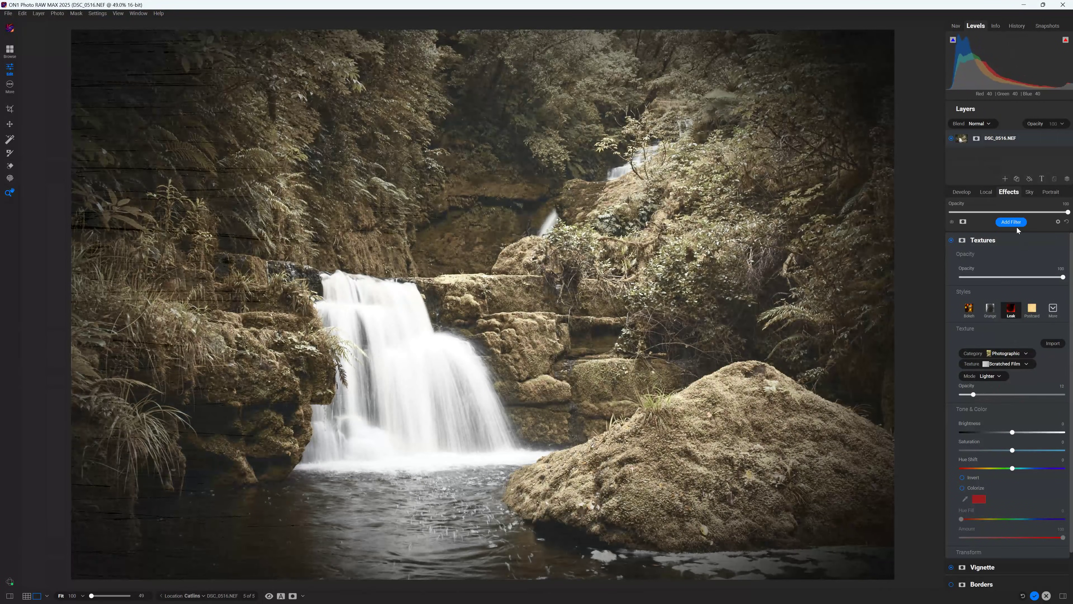
Add a Sun Flare flipped to the top-right with raised Brightness and Amount.
{"action": "left_click", "coordinate": [1011, 221]}
{"action": "left_click", "coordinate": [921, 294]}
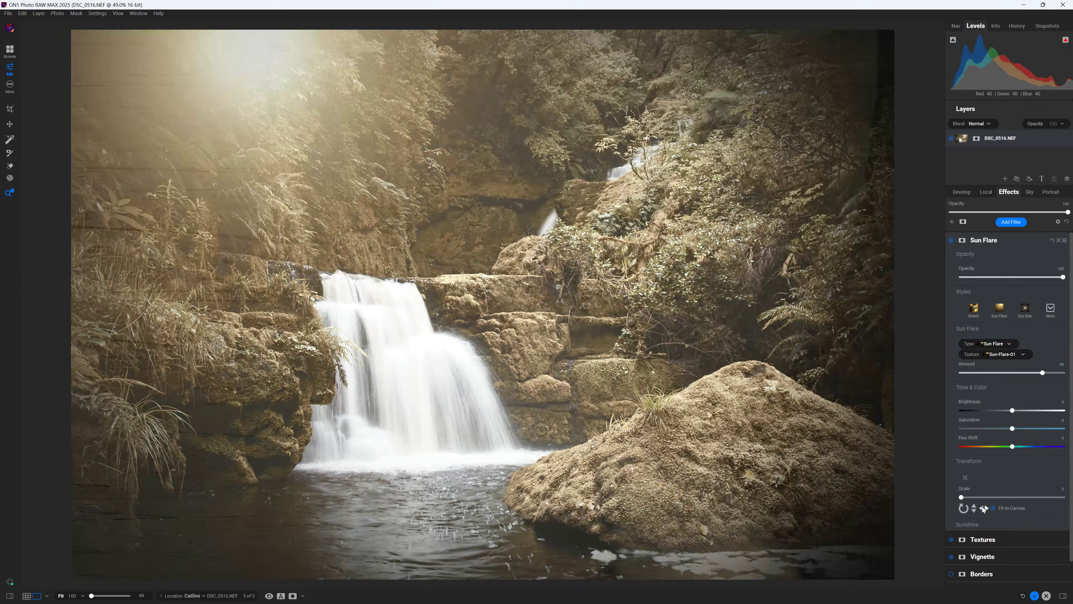
{"action": "left_click", "coordinate": [951, 540]}
{"action": "left_click_drag", "start_coordinate": [1043, 372], "coordinate": [1013, 372]}
{"action": "left_click", "coordinate": [988, 510]}
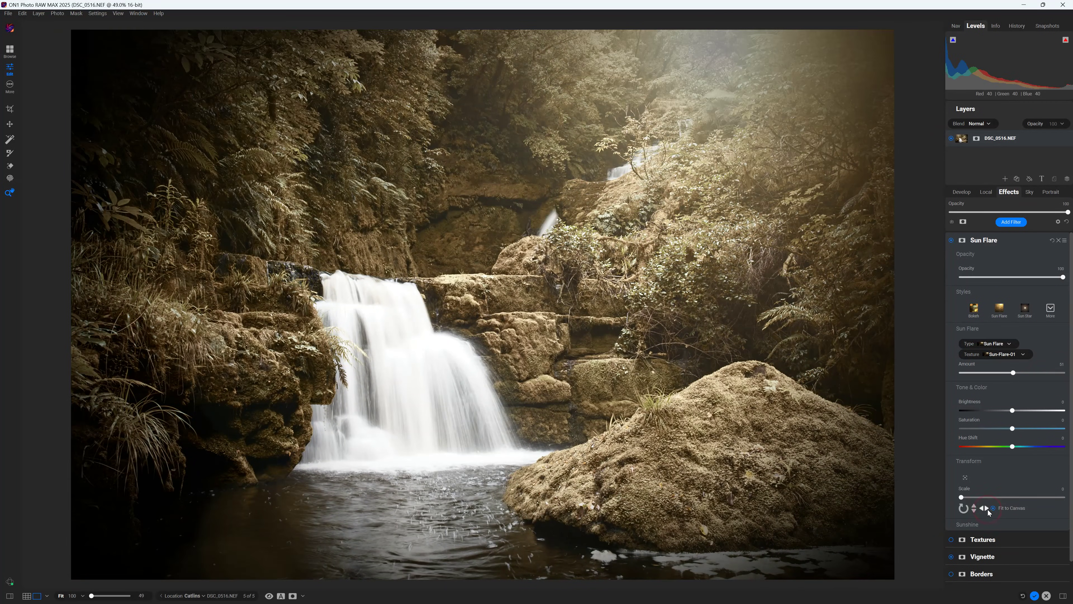
{"action": "left_click_drag", "start_coordinate": [1031, 413], "coordinate": [1059, 410]}
{"action": "left_click_drag", "start_coordinate": [1016, 371], "coordinate": [1027, 378]}
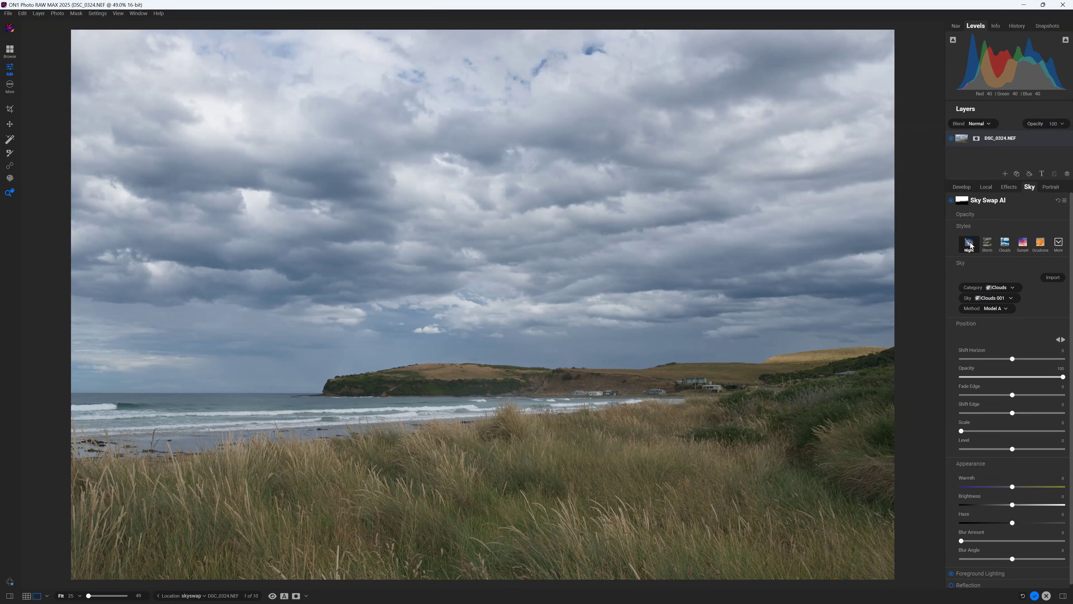
Swap in the pink Sunset sky, soften it with Blur Amount, and compare in split view.
{"action": "left_click", "coordinate": [970, 244]}
{"action": "left_click", "coordinate": [996, 244]}
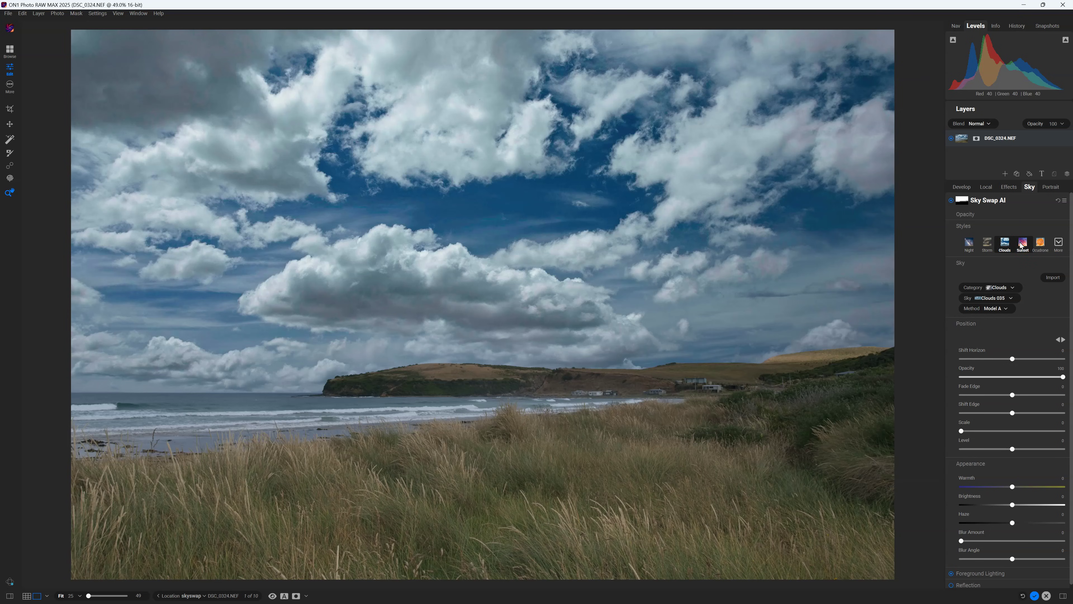
{"action": "left_click", "coordinate": [1019, 243]}
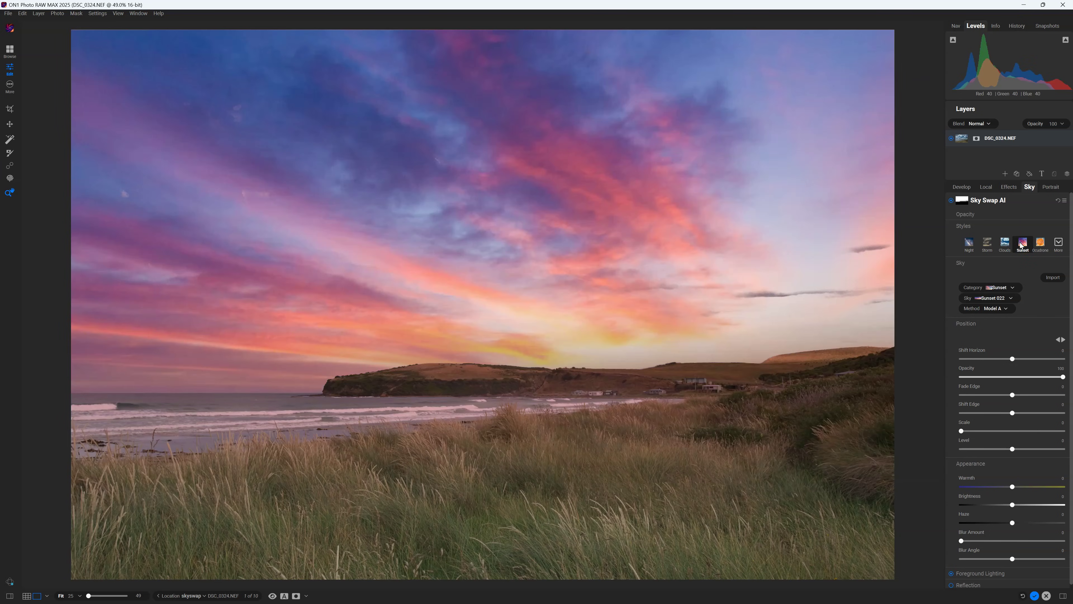
{"action": "scroll", "coordinate": [1016, 383], "scroll_direction": "down", "scroll_amount": 1}
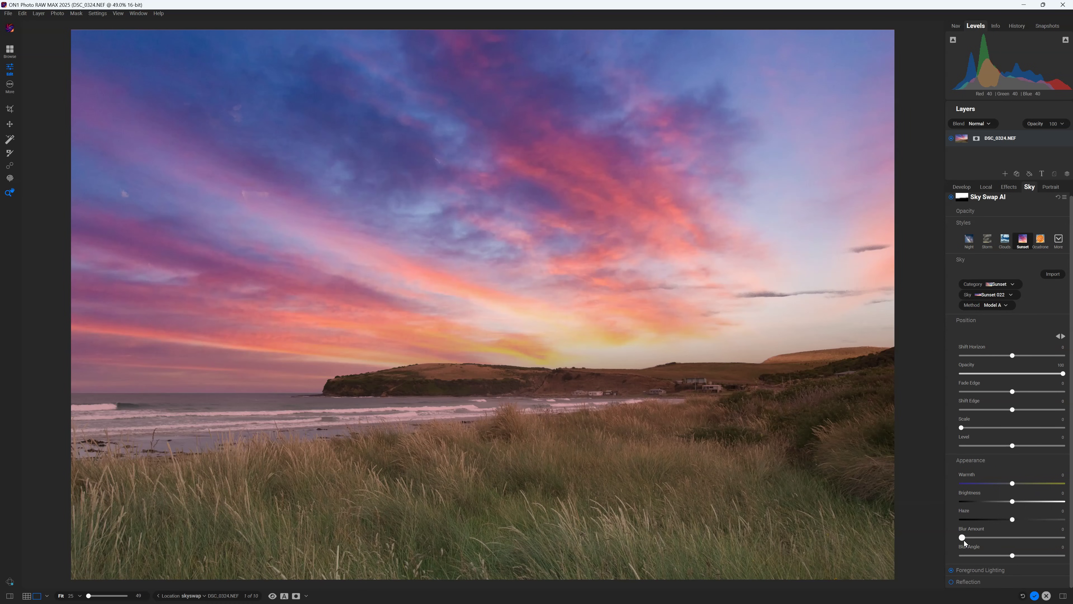
{"action": "left_click_drag", "start_coordinate": [981, 538], "coordinate": [1013, 540]}
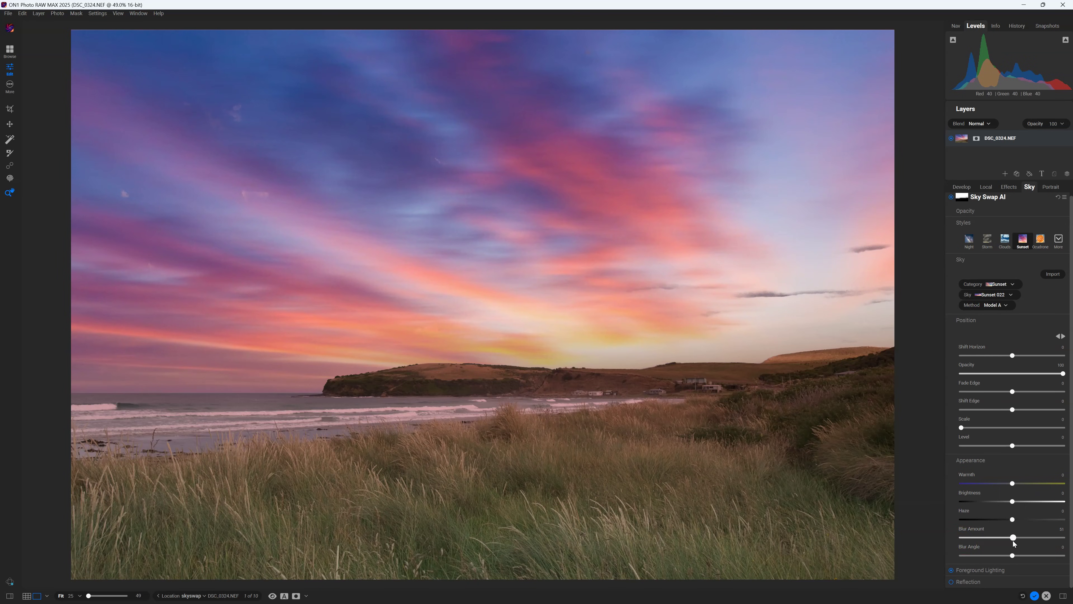
{"action": "left_click", "coordinate": [285, 596]}
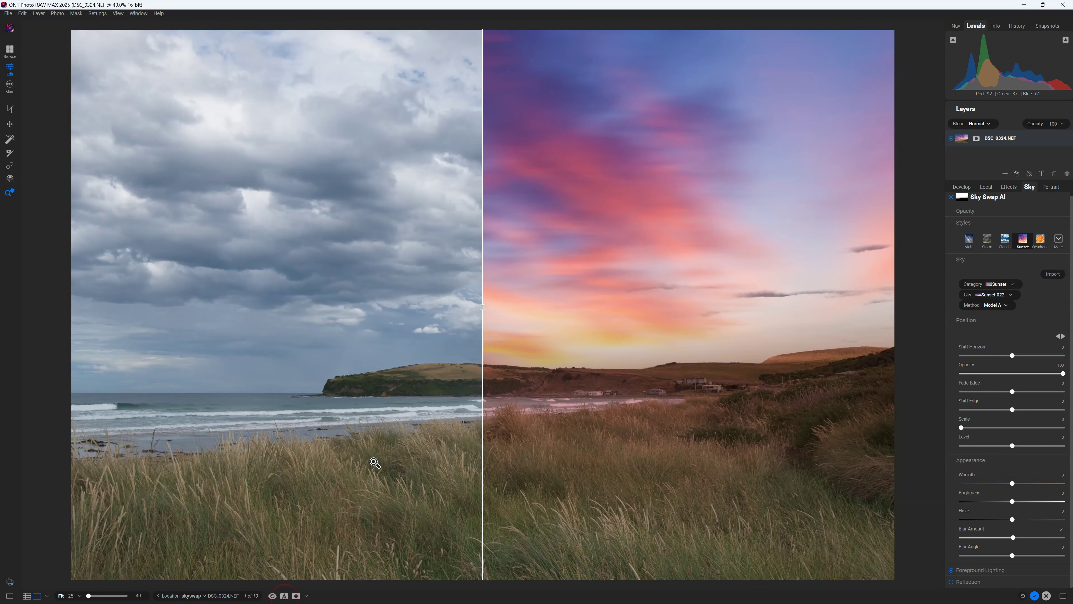
{"action": "left_click_drag", "start_coordinate": [484, 309], "coordinate": [71, 387]}
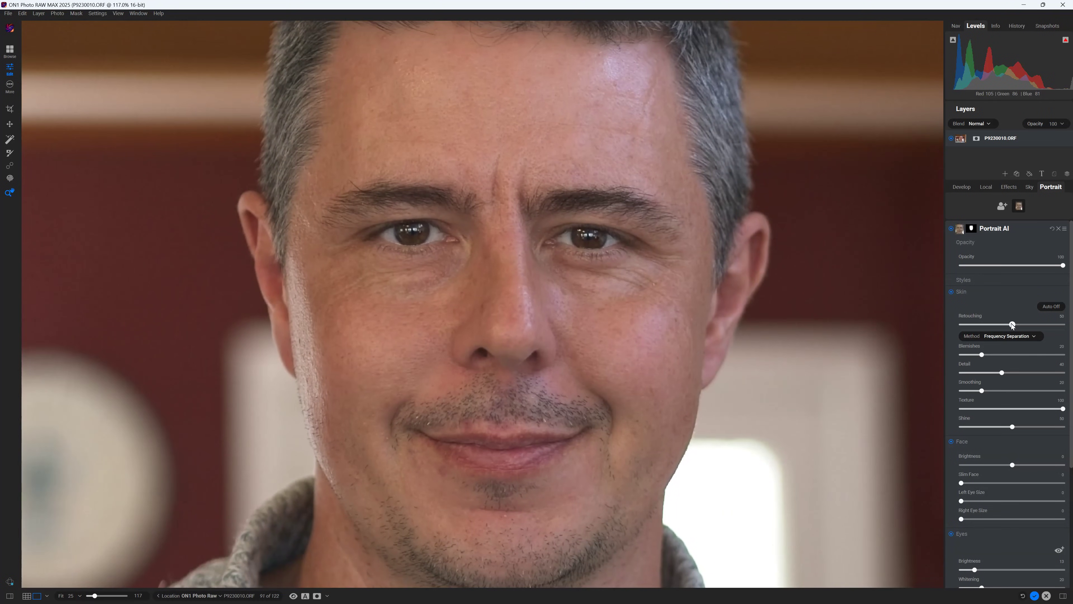
Strengthen skin retouching and blemish removal, brighten the face, and add eye detail.
{"action": "left_click_drag", "start_coordinate": [1054, 324], "coordinate": [1066, 324]}
{"action": "mouse_move", "coordinate": [988, 354]}
{"action": "left_mouse_down"}
{"action": "mouse_move", "coordinate": [1022, 355]}
{"action": "mouse_move", "coordinate": [1052, 372]}
{"action": "mouse_move", "coordinate": [1009, 389]}
{"action": "left_mouse_up"}
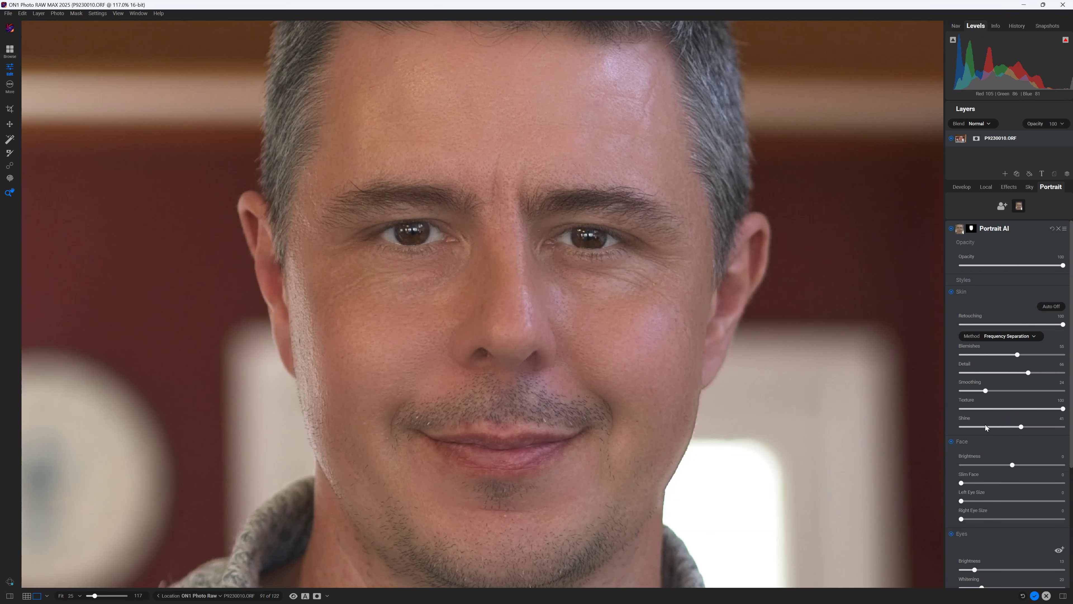
{"action": "left_click_drag", "start_coordinate": [1012, 465], "coordinate": [1028, 464]}
{"action": "scroll", "coordinate": [965, 511], "scroll_direction": "down", "scroll_amount": 2}
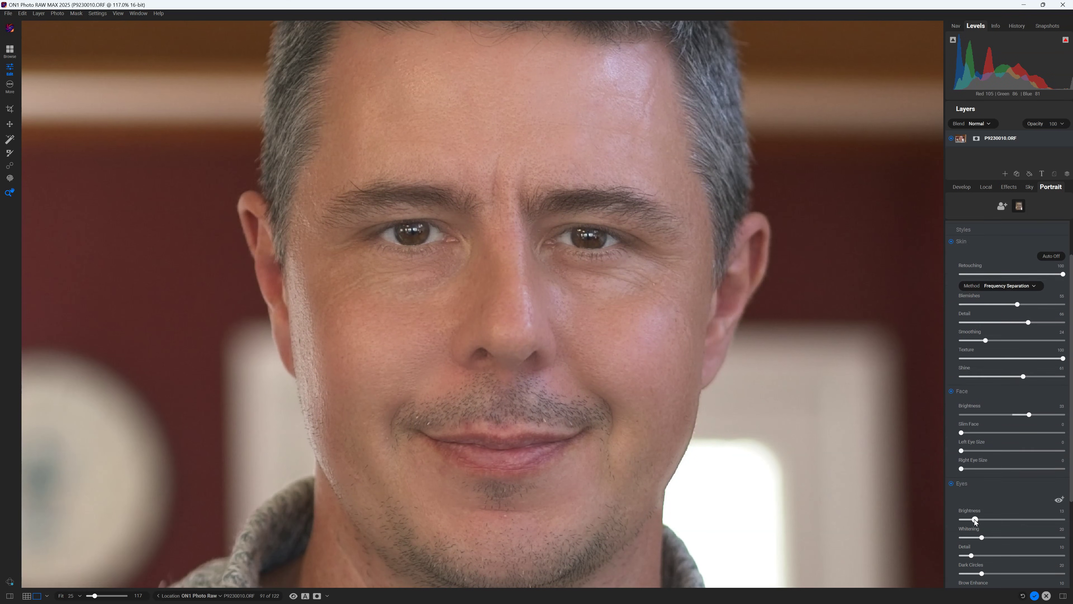
{"action": "left_click_drag", "start_coordinate": [972, 556], "coordinate": [1039, 567]}
Compare the portrait against the original in before/after split, then fit it to view.
{"action": "scroll", "coordinate": [1031, 562], "scroll_direction": "down", "scroll_amount": 5}
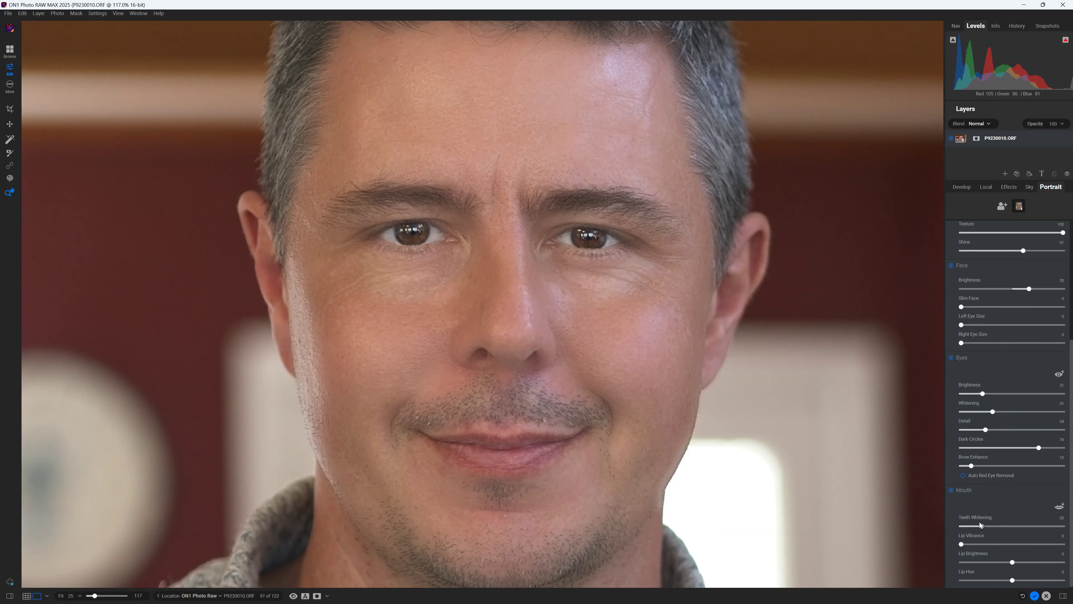
{"action": "left_click", "coordinate": [305, 595]}
{"action": "left_click_drag", "start_coordinate": [483, 306], "coordinate": [178, 306]}
{"action": "left_click", "coordinate": [61, 595]}
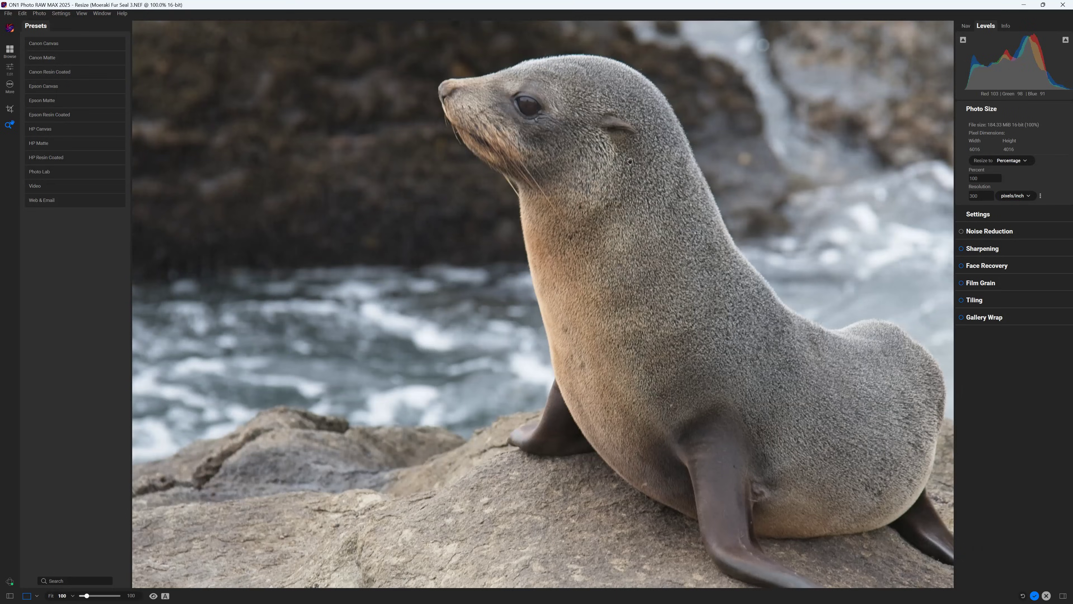
Commit the 400 percent enlargement and bring the seal's head into view.
{"action": "left_click_drag", "start_coordinate": [630, 161], "coordinate": [611, 211]}
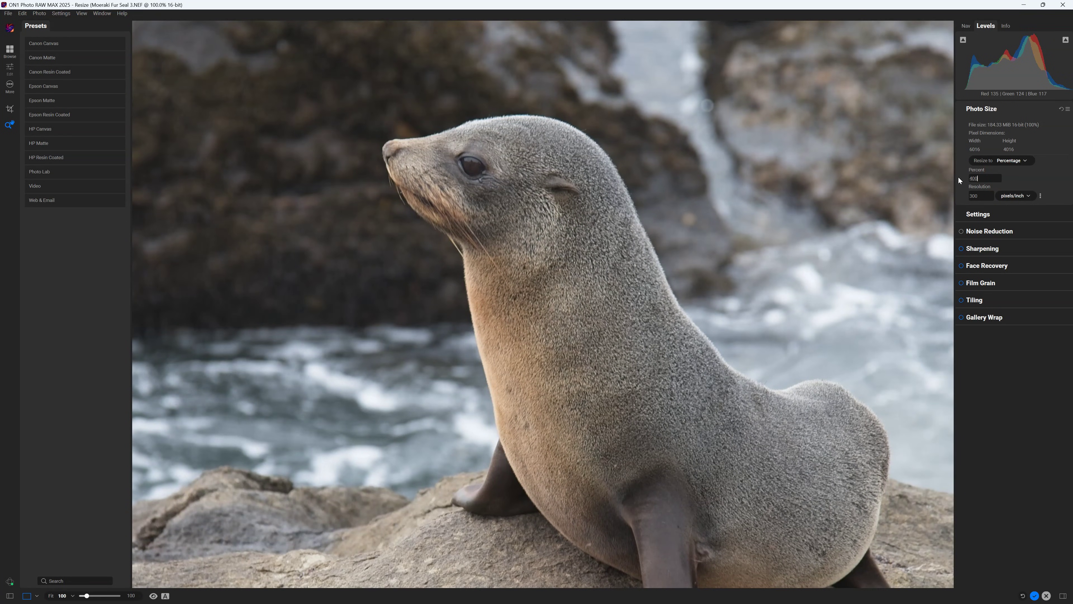
{"action": "key", "text": "Return"}
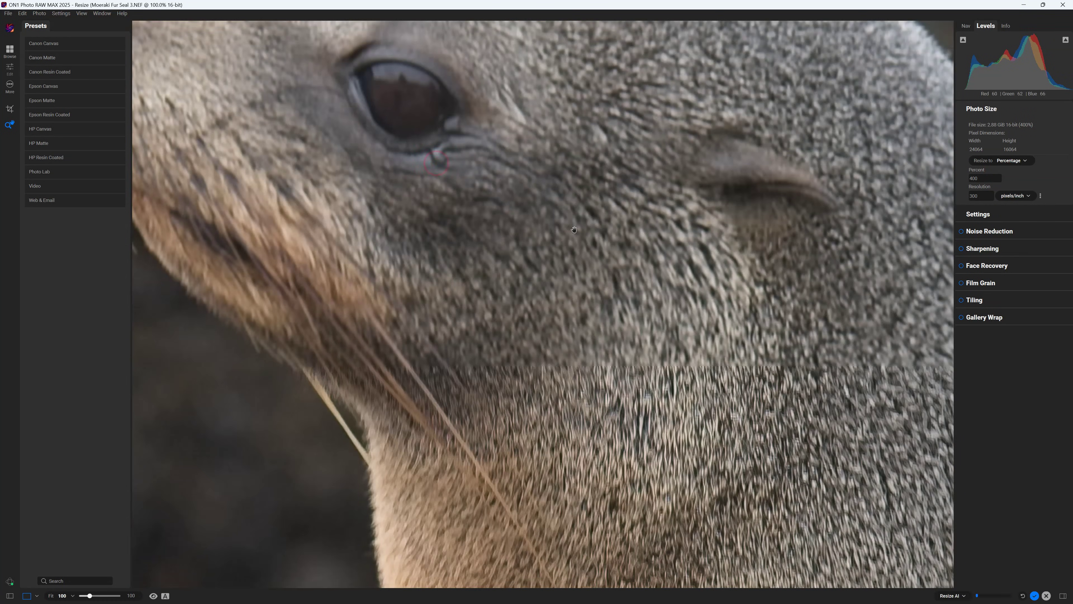
{"action": "left_click_drag", "start_coordinate": [428, 165], "coordinate": [560, 311]}
{"action": "left_click", "coordinate": [980, 214]}
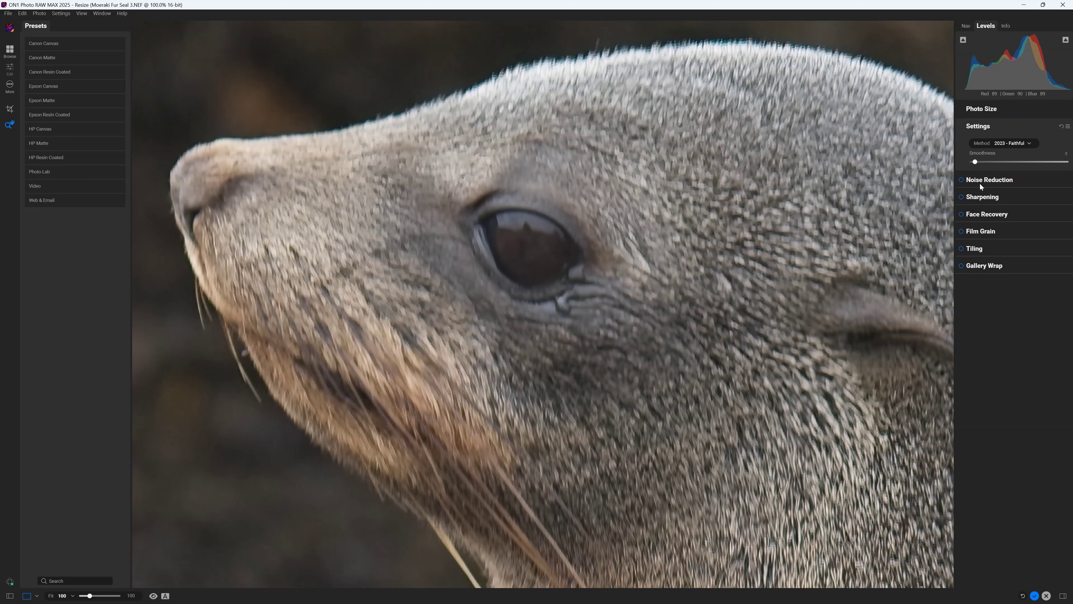
Enable sharpening, try Fix Focus, Progressive and Unsharp Mask, then settle on Screen.
{"action": "left_click", "coordinate": [982, 197]}
{"action": "left_click", "coordinate": [961, 160]}
{"action": "left_click", "coordinate": [981, 191]}
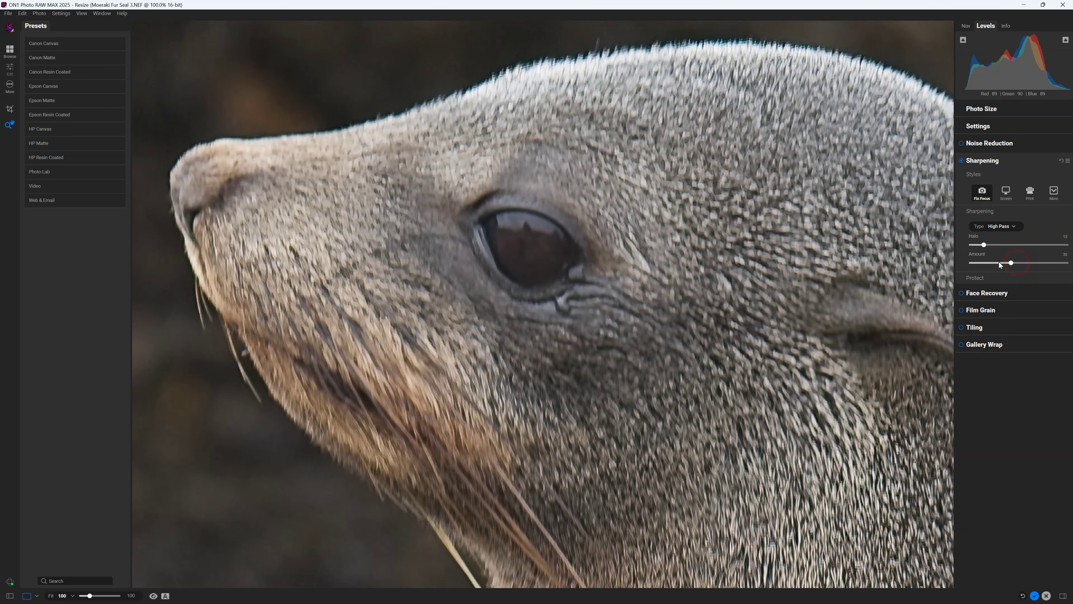
{"action": "left_click", "coordinate": [1013, 226]}
{"action": "left_click", "coordinate": [1015, 227]}
{"action": "left_click", "coordinate": [1012, 233]}
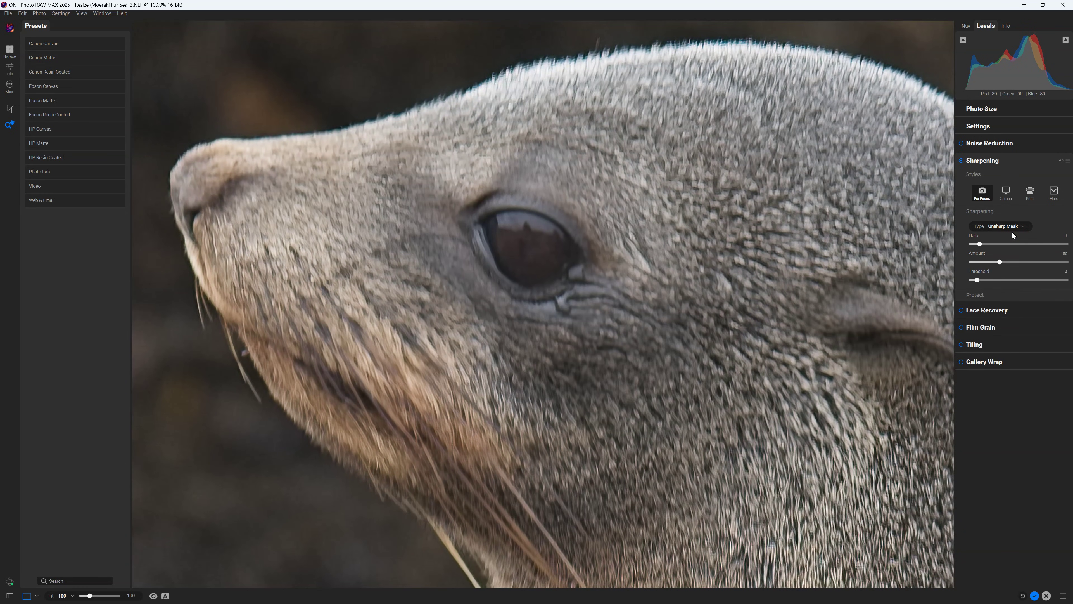
{"action": "left_click", "coordinate": [1008, 194]}
{"action": "left_click", "coordinate": [991, 108]}
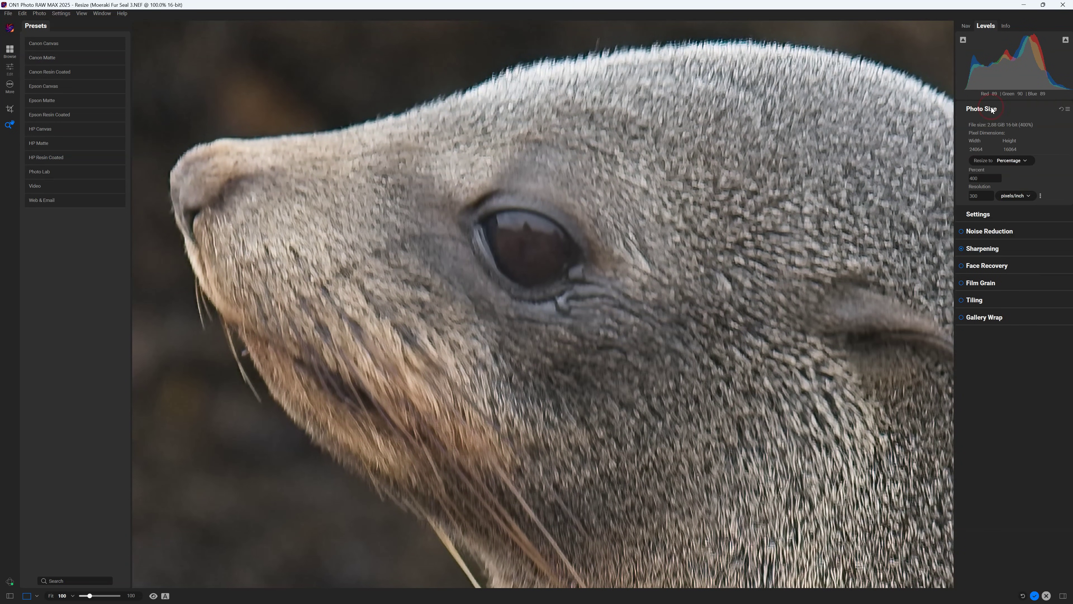
{"action": "left_click", "coordinate": [1010, 209]}
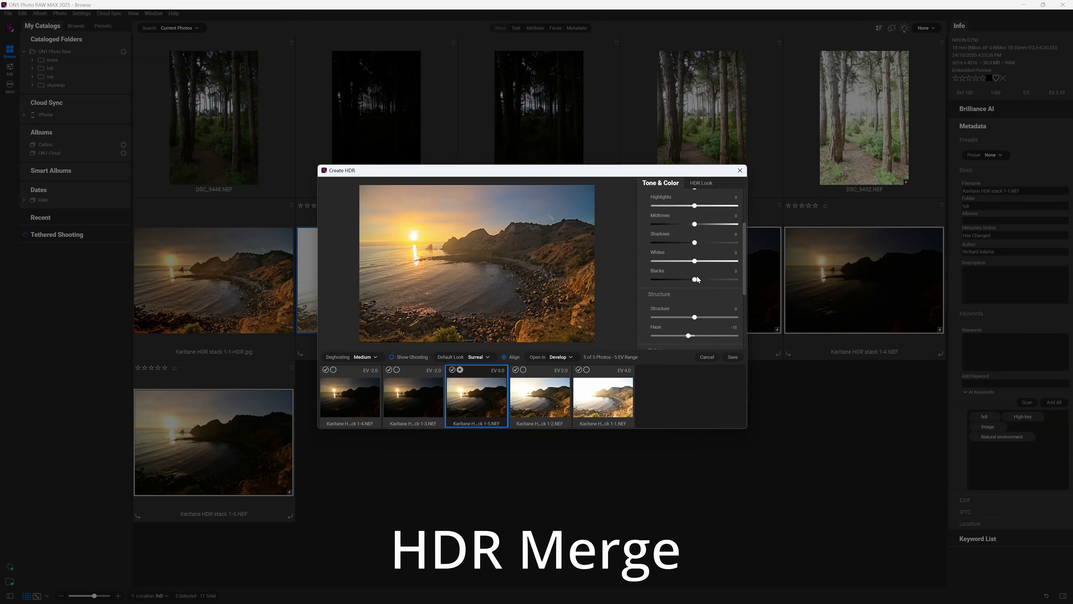
Select the five bracketed Karitane coastline shots in the browser.
{"action": "left_click_drag", "start_coordinate": [746, 427], "coordinate": [923, 519]}
{"action": "scroll", "coordinate": [893, 437], "scroll_direction": "down", "scroll_amount": 1}
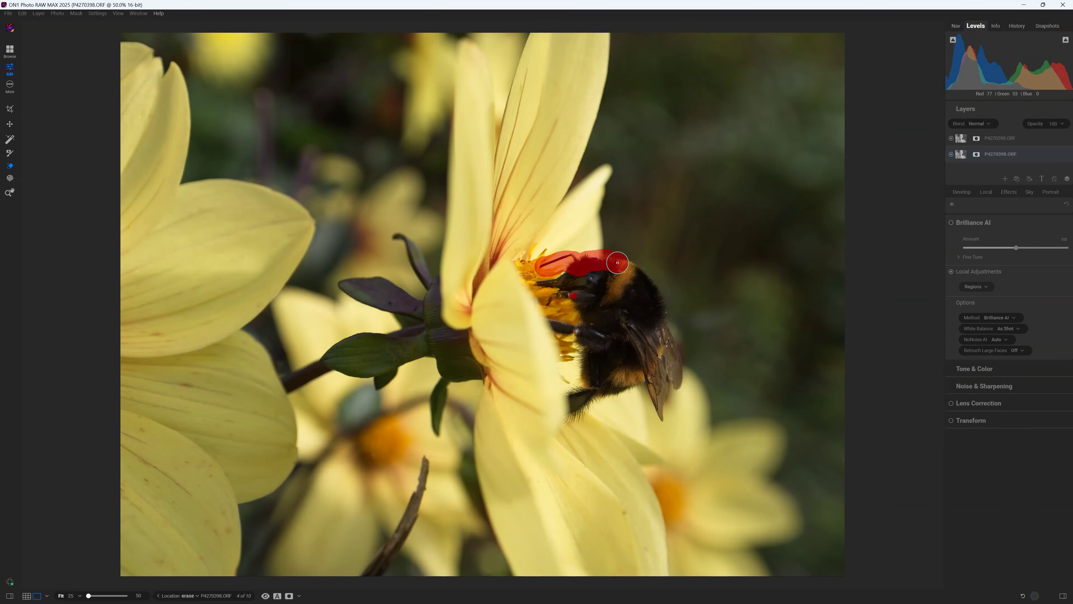
Paint a Generative Erase mask over the bee, apply it, and add the result as a layer.
{"action": "mouse_move", "coordinate": [618, 262]}
{"action": "left_mouse_down"}
{"action": "mouse_move", "coordinate": [642, 275]}
{"action": "mouse_move", "coordinate": [657, 305]}
{"action": "mouse_move", "coordinate": [676, 376]}
{"action": "mouse_move", "coordinate": [661, 407]}
{"action": "mouse_move", "coordinate": [648, 378]}
{"action": "mouse_move", "coordinate": [637, 379]}
{"action": "mouse_move", "coordinate": [571, 419]}
{"action": "mouse_move", "coordinate": [590, 358]}
{"action": "mouse_move", "coordinate": [582, 301]}
{"action": "mouse_move", "coordinate": [562, 280]}
{"action": "mouse_move", "coordinate": [544, 281]}
{"action": "mouse_move", "coordinate": [568, 283]}
{"action": "mouse_move", "coordinate": [559, 297]}
{"action": "mouse_move", "coordinate": [588, 315]}
{"action": "mouse_move", "coordinate": [581, 331]}
{"action": "mouse_move", "coordinate": [556, 323]}
{"action": "mouse_move", "coordinate": [595, 327]}
{"action": "mouse_move", "coordinate": [599, 280]}
{"action": "mouse_move", "coordinate": [604, 313]}
{"action": "mouse_move", "coordinate": [623, 277]}
{"action": "mouse_move", "coordinate": [611, 276]}
{"action": "mouse_move", "coordinate": [657, 357]}
{"action": "mouse_move", "coordinate": [604, 382]}
{"action": "mouse_move", "coordinate": [633, 326]}
{"action": "left_mouse_up"}
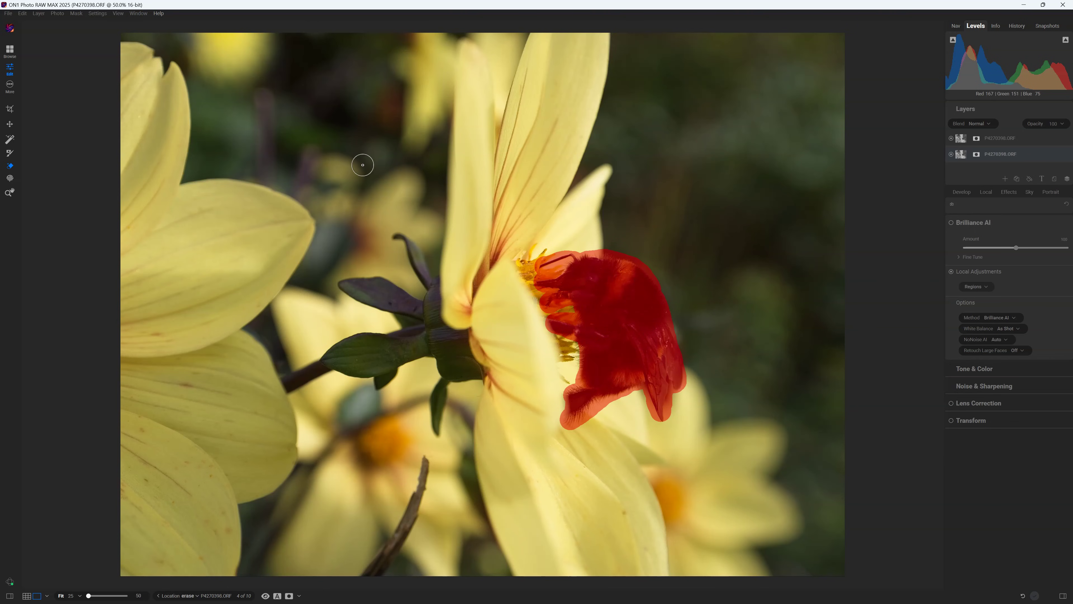
{"action": "left_click", "coordinate": [199, 28]}
{"action": "left_click", "coordinate": [605, 334]}
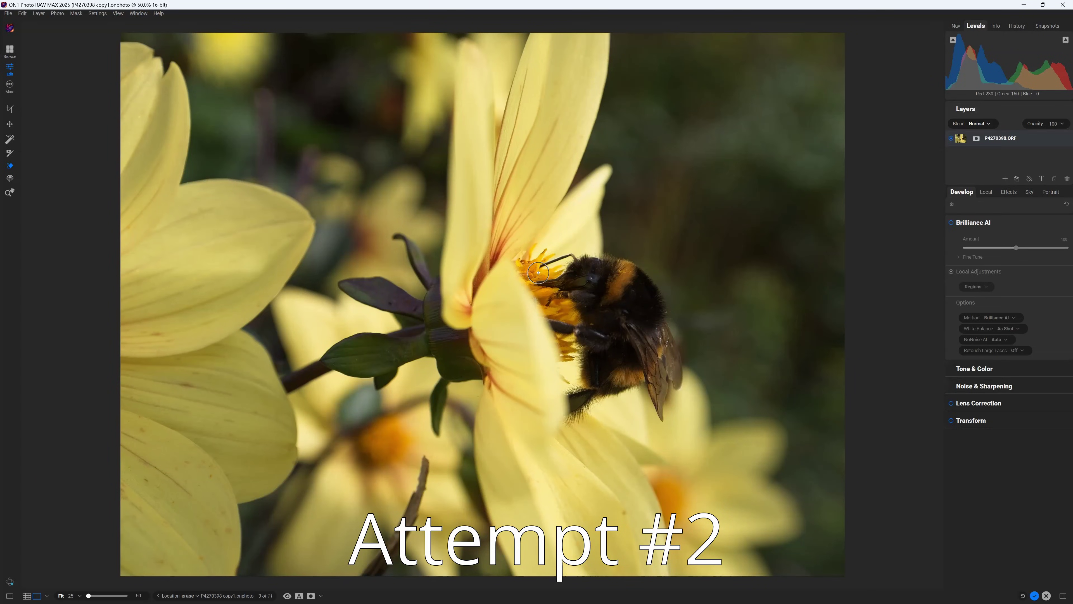
Repaint over the bee's head and remaining body and apply Generative Erase again.
{"action": "mouse_move", "coordinate": [534, 272]}
{"action": "left_mouse_down"}
{"action": "mouse_move", "coordinate": [603, 263]}
{"action": "mouse_move", "coordinate": [659, 319]}
{"action": "mouse_move", "coordinate": [676, 365]}
{"action": "mouse_move", "coordinate": [674, 395]}
{"action": "mouse_move", "coordinate": [613, 387]}
{"action": "mouse_move", "coordinate": [568, 422]}
{"action": "mouse_move", "coordinate": [589, 380]}
{"action": "mouse_move", "coordinate": [583, 308]}
{"action": "mouse_move", "coordinate": [554, 281]}
{"action": "mouse_move", "coordinate": [581, 328]}
{"action": "mouse_move", "coordinate": [642, 314]}
{"action": "mouse_move", "coordinate": [652, 377]}
{"action": "mouse_move", "coordinate": [605, 369]}
{"action": "mouse_move", "coordinate": [623, 338]}
{"action": "mouse_move", "coordinate": [620, 312]}
{"action": "left_mouse_up"}
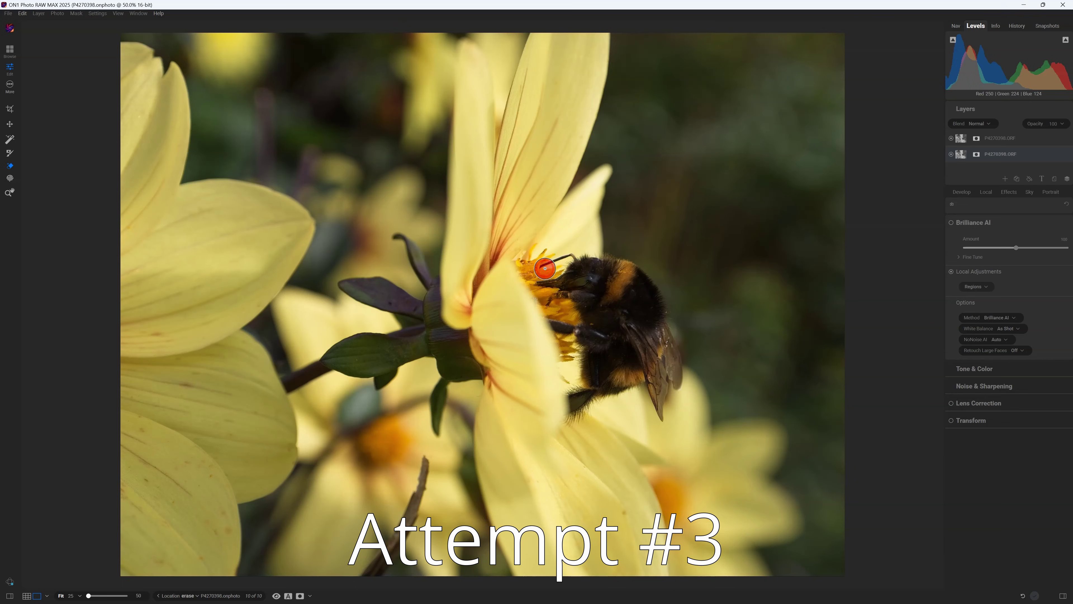
{"action": "mouse_move", "coordinate": [545, 268]}
{"action": "left_mouse_down"}
{"action": "mouse_move", "coordinate": [568, 258]}
{"action": "mouse_move", "coordinate": [637, 262]}
{"action": "mouse_move", "coordinate": [672, 352]}
{"action": "mouse_move", "coordinate": [662, 408]}
{"action": "mouse_move", "coordinate": [636, 379]}
{"action": "mouse_move", "coordinate": [588, 396]}
{"action": "mouse_move", "coordinate": [572, 417]}
{"action": "mouse_move", "coordinate": [573, 393]}
{"action": "mouse_move", "coordinate": [588, 386]}
{"action": "mouse_move", "coordinate": [583, 332]}
{"action": "mouse_move", "coordinate": [554, 319]}
{"action": "mouse_move", "coordinate": [581, 326]}
{"action": "mouse_move", "coordinate": [581, 304]}
{"action": "mouse_move", "coordinate": [565, 294]}
{"action": "mouse_move", "coordinate": [551, 305]}
{"action": "mouse_move", "coordinate": [569, 286]}
{"action": "mouse_move", "coordinate": [533, 281]}
{"action": "mouse_move", "coordinate": [571, 267]}
{"action": "mouse_move", "coordinate": [630, 283]}
{"action": "mouse_move", "coordinate": [655, 369]}
{"action": "mouse_move", "coordinate": [643, 300]}
{"action": "mouse_move", "coordinate": [646, 373]}
{"action": "mouse_move", "coordinate": [610, 382]}
{"action": "mouse_move", "coordinate": [643, 358]}
{"action": "mouse_move", "coordinate": [603, 347]}
{"action": "mouse_move", "coordinate": [627, 331]}
{"action": "mouse_move", "coordinate": [601, 323]}
{"action": "mouse_move", "coordinate": [624, 311]}
{"action": "mouse_move", "coordinate": [593, 289]}
{"action": "left_mouse_up"}
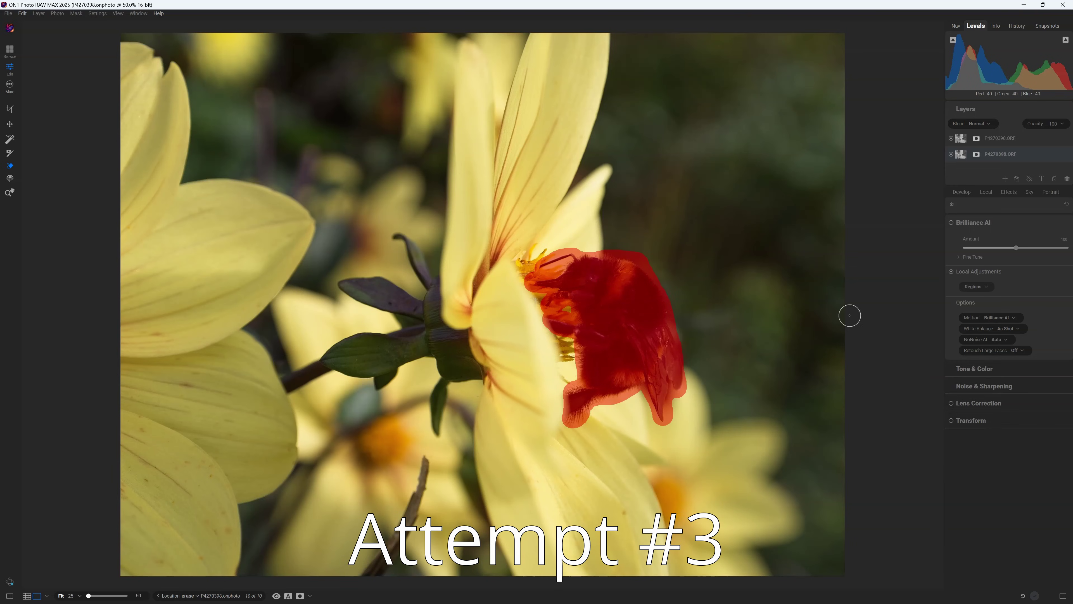
{"action": "left_click", "coordinate": [200, 28]}
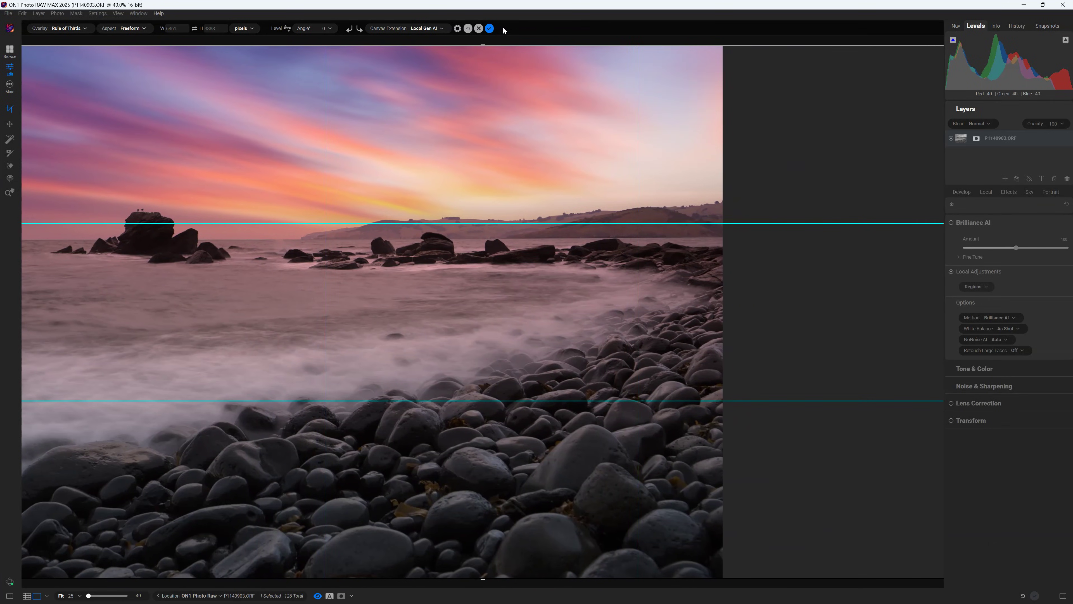
Generate the right-side extension as a new layer, then extend and fill the left side.
{"action": "left_click", "coordinate": [490, 28]}
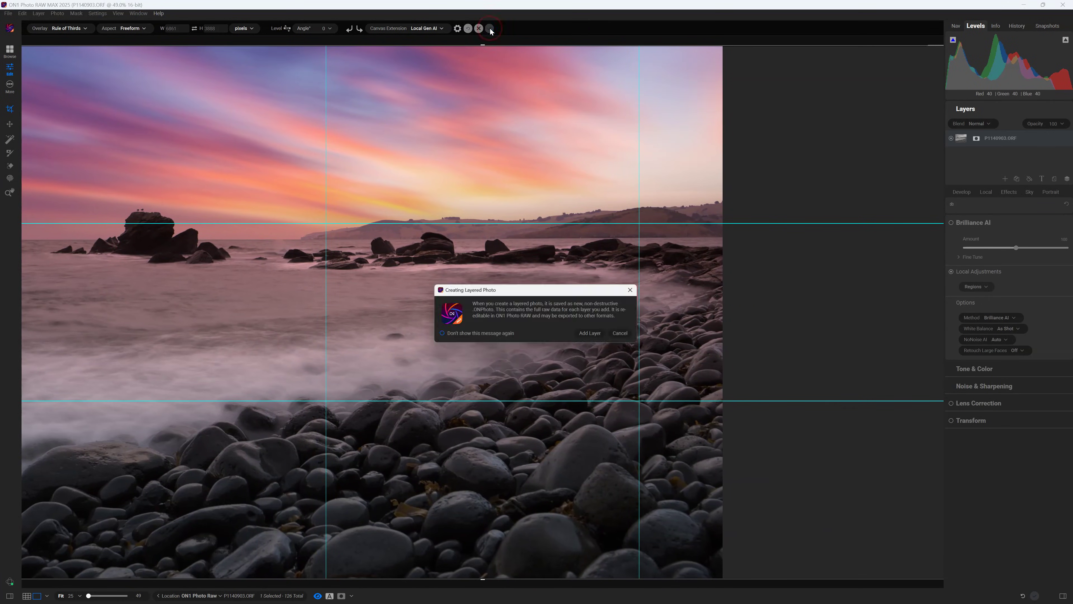
{"action": "left_click", "coordinate": [601, 338]}
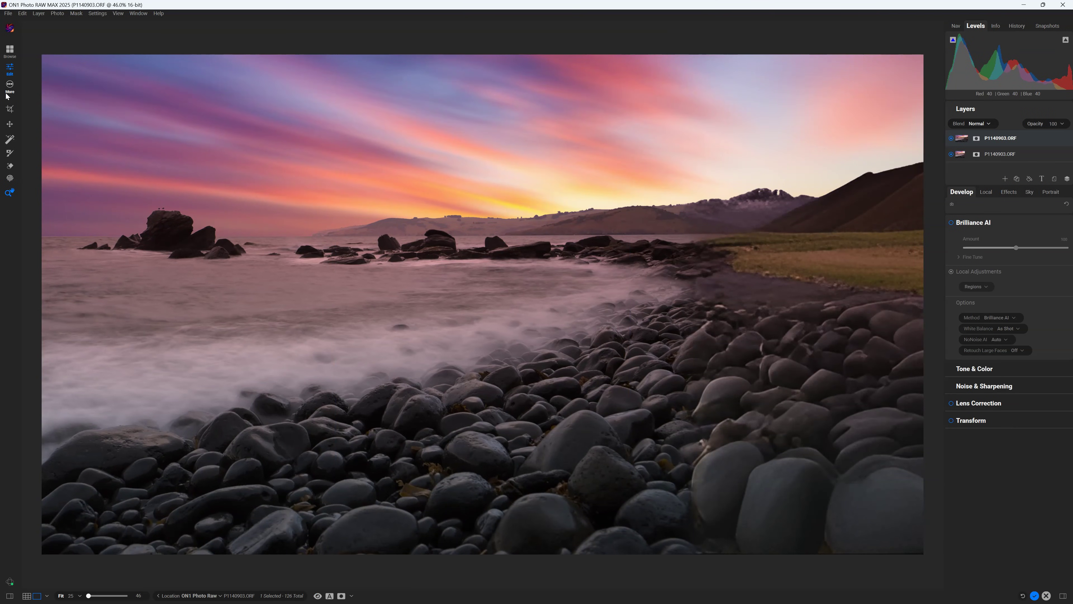
{"action": "left_click", "coordinate": [10, 109]}
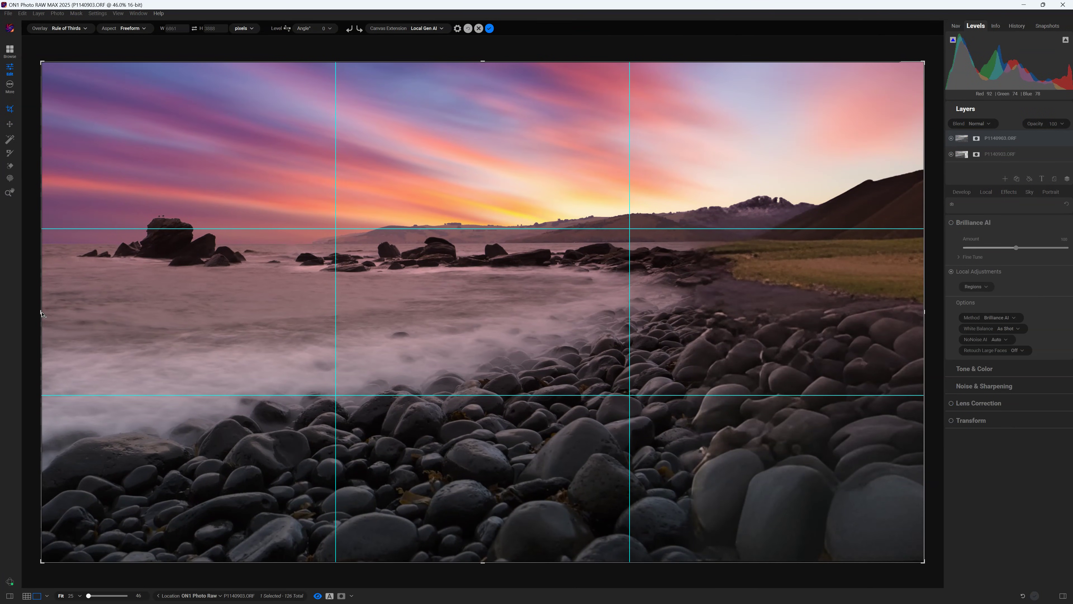
{"action": "left_click_drag", "start_coordinate": [41, 313], "coordinate": [14, 321]}
{"action": "left_click", "coordinate": [490, 29]}
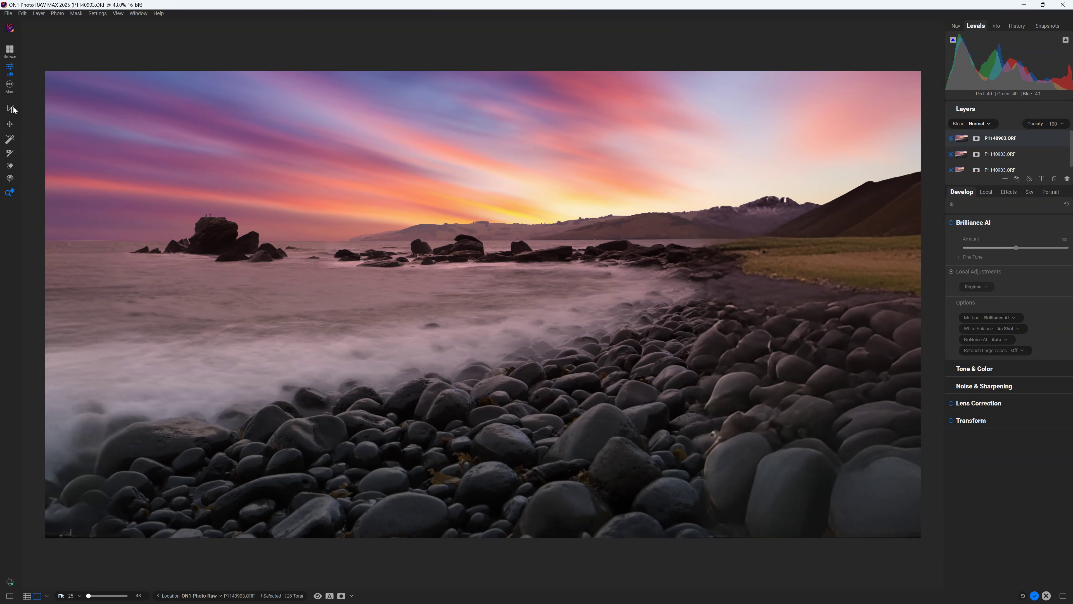
Add empty canvas above the sky and generate a new sky strip.
{"action": "left_click", "coordinate": [13, 108]}
{"action": "left_click_drag", "start_coordinate": [484, 80], "coordinate": [486, 50]}
{"action": "left_click", "coordinate": [488, 29]}
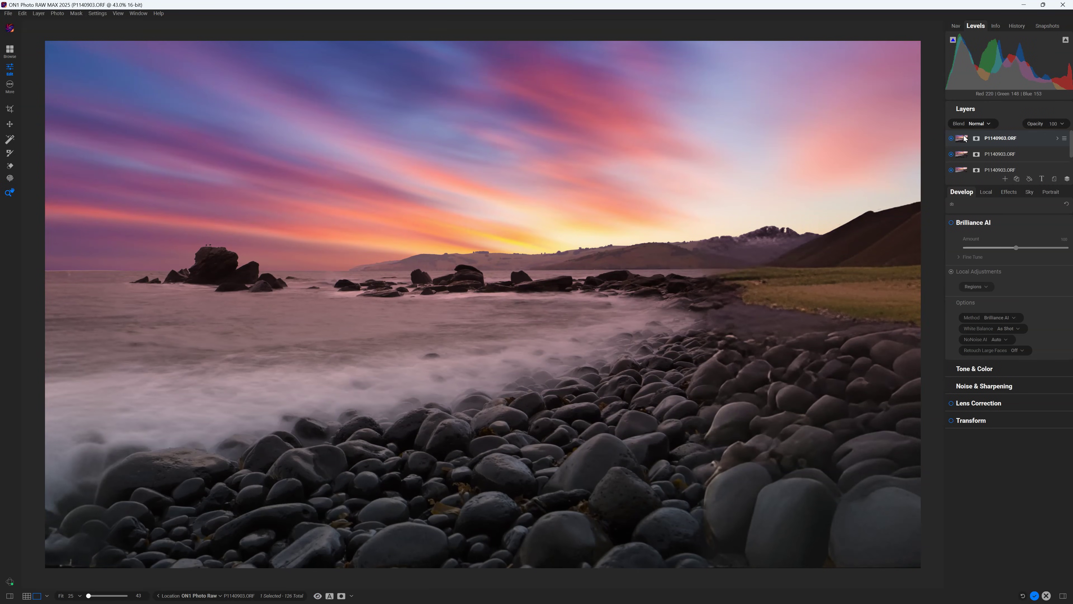
Toggle the top, left and right extension layers to compare against the original photo.
{"action": "left_click", "coordinate": [951, 138]}
{"action": "left_click", "coordinate": [951, 154]}
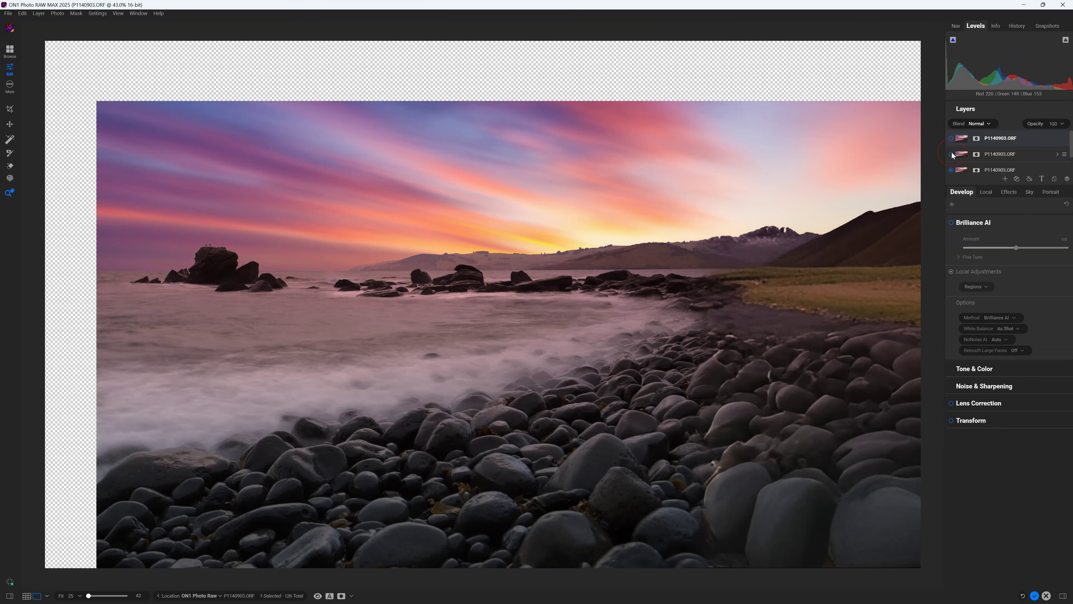
{"action": "left_click", "coordinate": [951, 170]}
{"action": "left_click", "coordinate": [951, 138]}
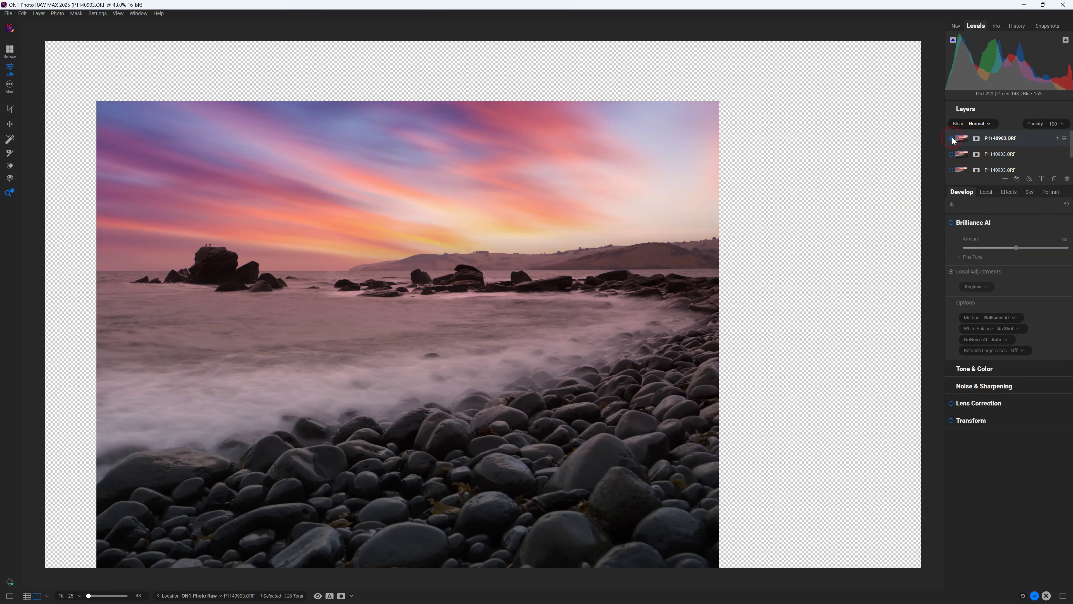
{"action": "left_click", "coordinate": [951, 138]}
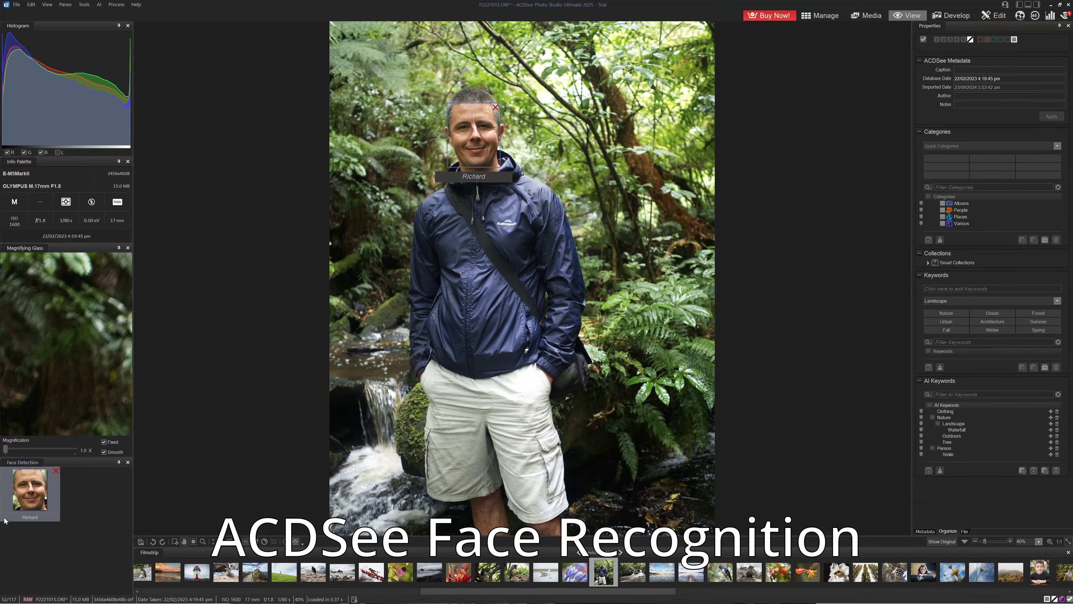
Open People mode and the named person's page showing both of their faces.
{"action": "left_click", "coordinate": [1020, 16]}
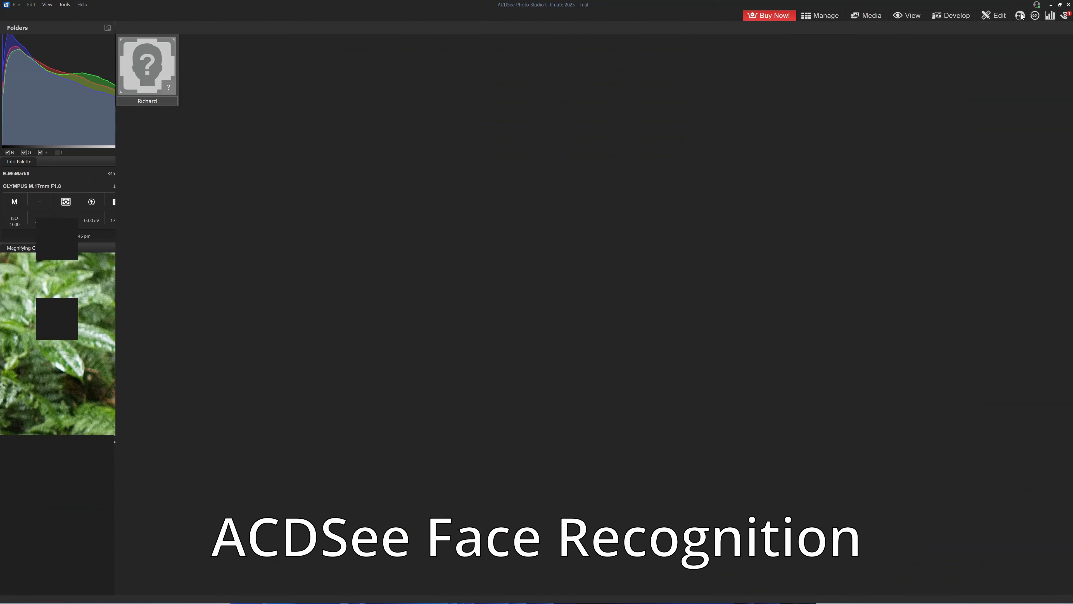
{"action": "double_click", "coordinate": [149, 63]}
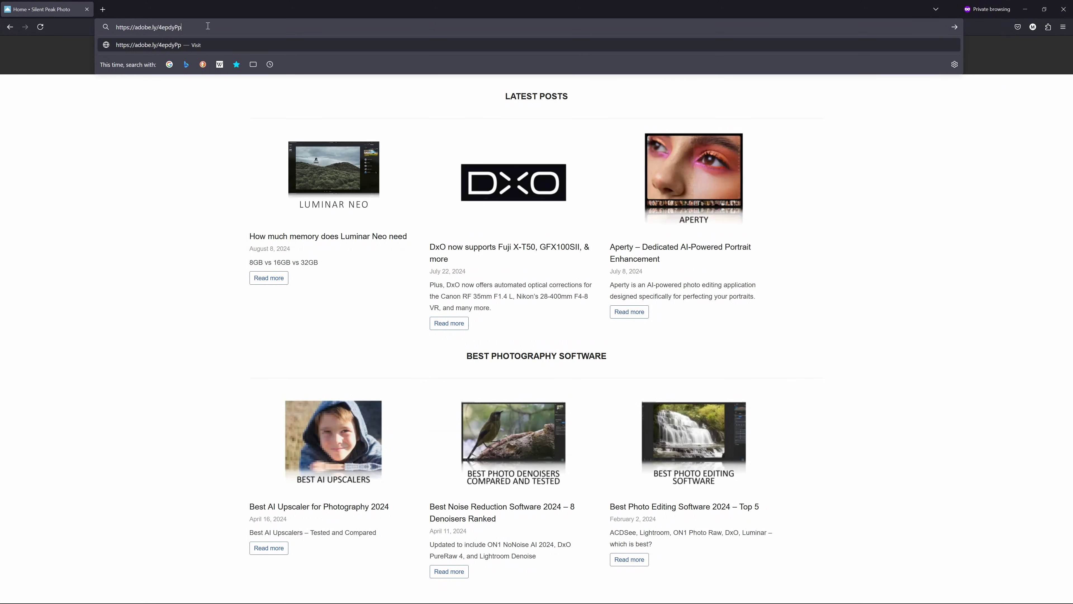
Load the shared Birds album and open the flying sparrow with its Info and Activity panels.
{"action": "key", "text": "Return"}
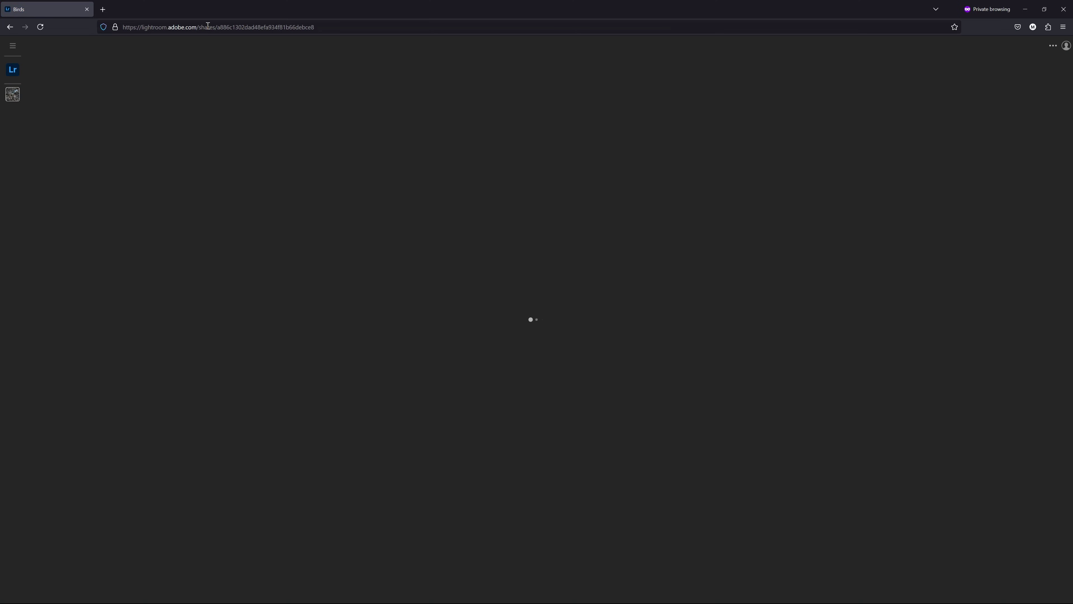
{"action": "scroll", "coordinate": [304, 159], "scroll_direction": "down", "scroll_amount": 5}
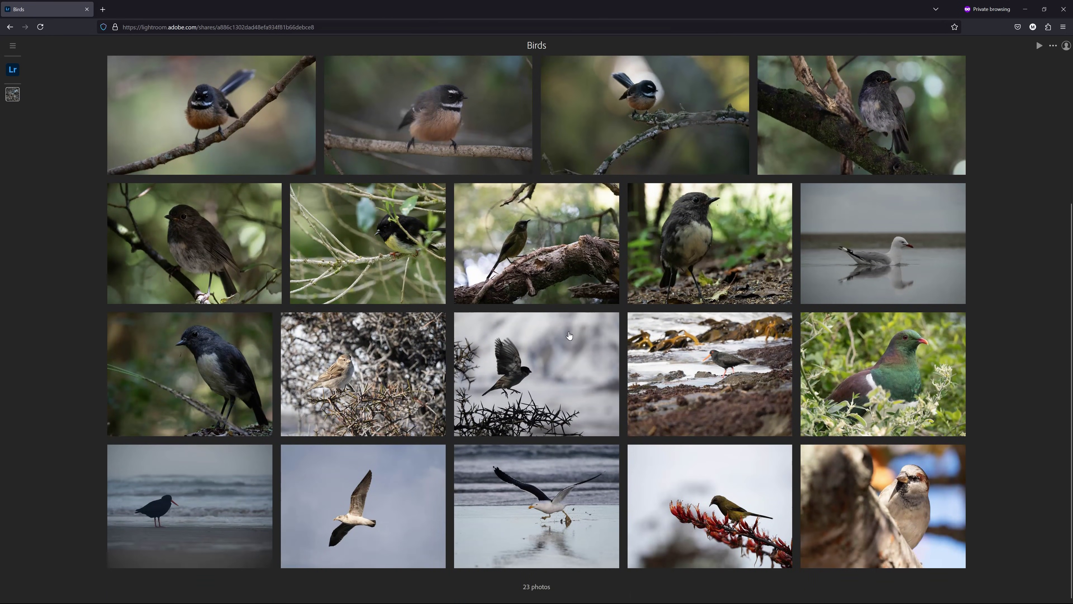
{"action": "left_click", "coordinate": [543, 377]}
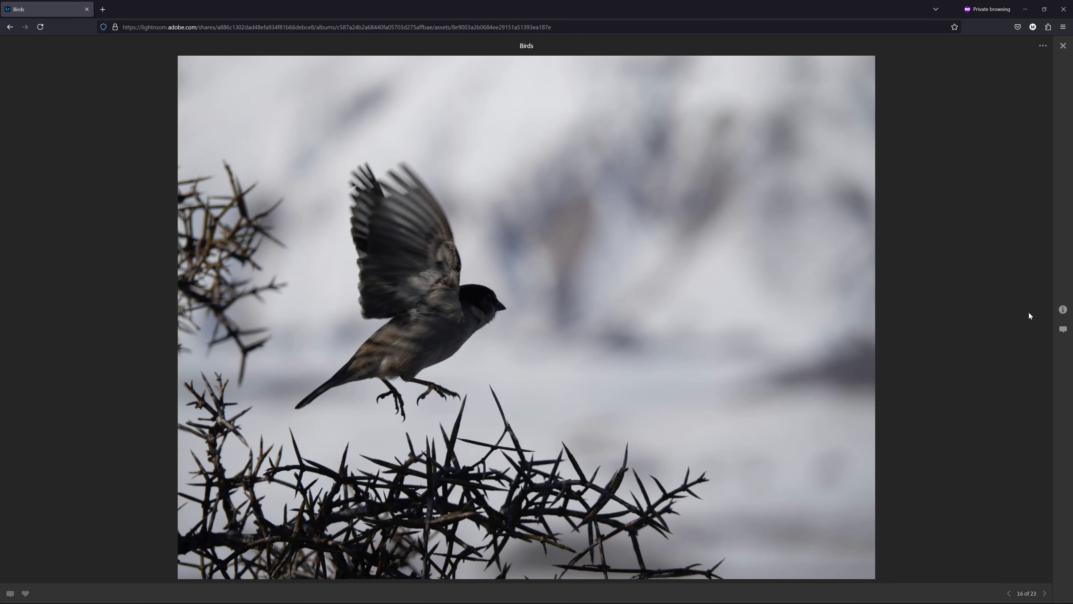
{"action": "left_click", "coordinate": [1063, 310]}
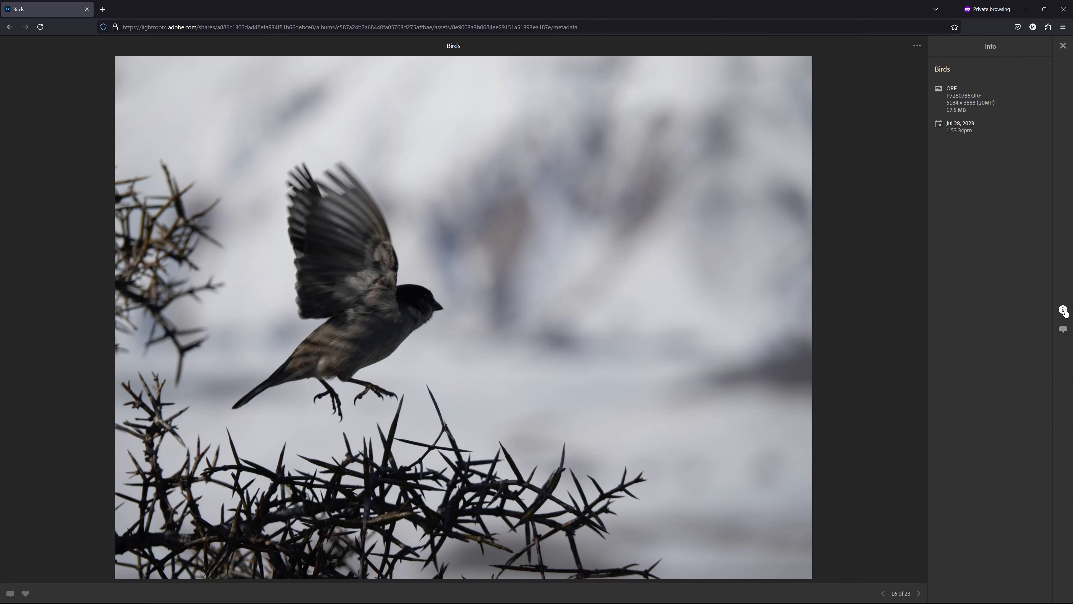
{"action": "left_click", "coordinate": [1063, 331]}
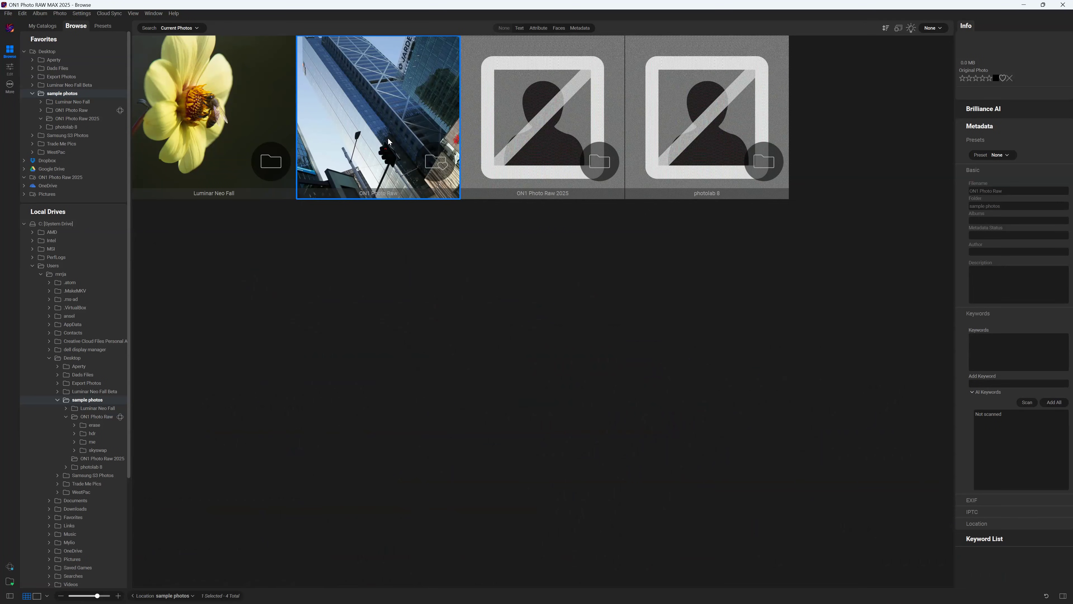
Open DSC_0481.NEF from the ON1 Photo Raw folder in the Edit module.
{"action": "double_click", "coordinate": [387, 137]}
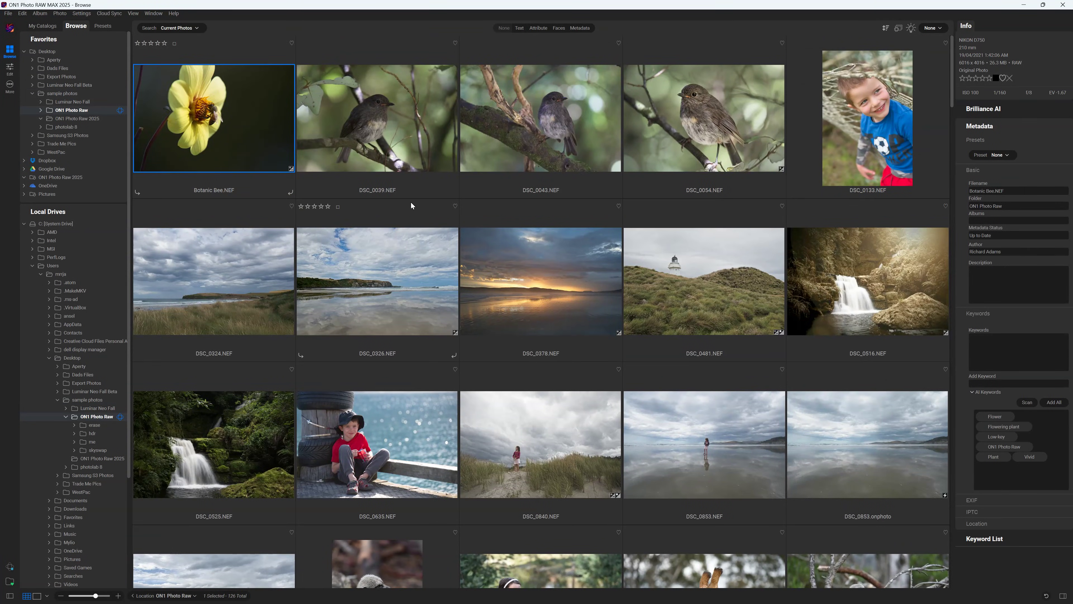
{"action": "scroll", "coordinate": [411, 205], "scroll_direction": "down", "scroll_amount": 5}
{"action": "scroll", "coordinate": [410, 205], "scroll_direction": "up", "scroll_amount": 5}
{"action": "double_click", "coordinate": [656, 291]}
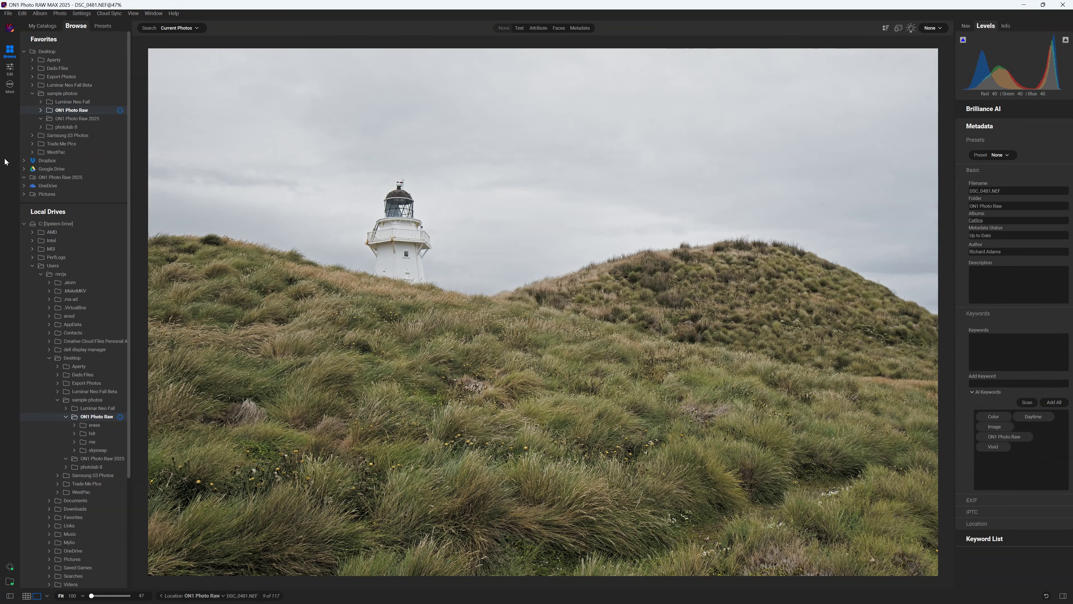
{"action": "left_click", "coordinate": [10, 73]}
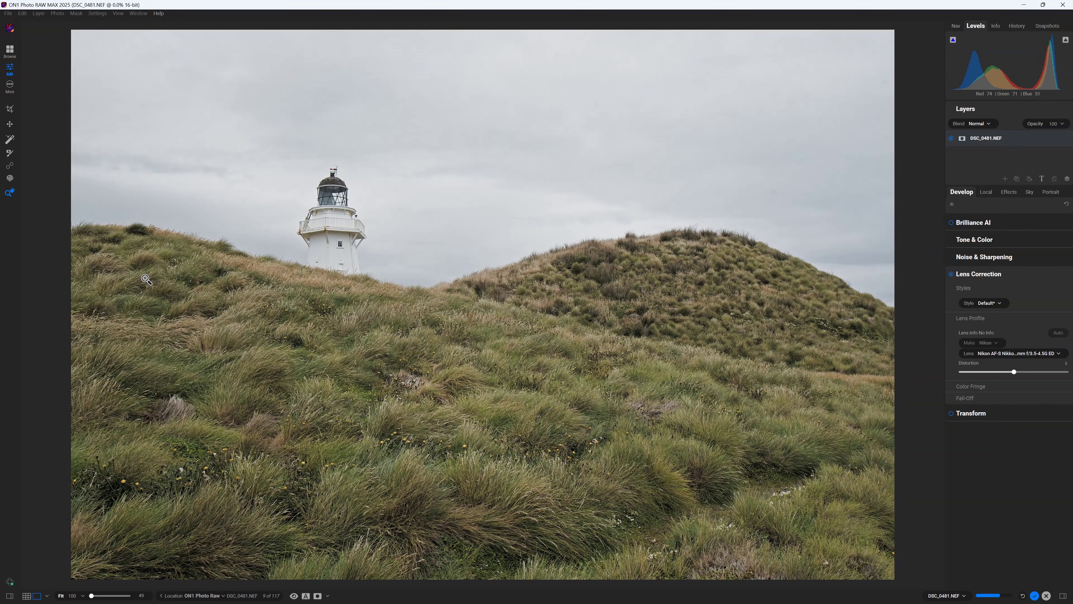
Enable Brilliance AI on the lighthouse photo and raise its Amount.
{"action": "left_click", "coordinate": [970, 224]}
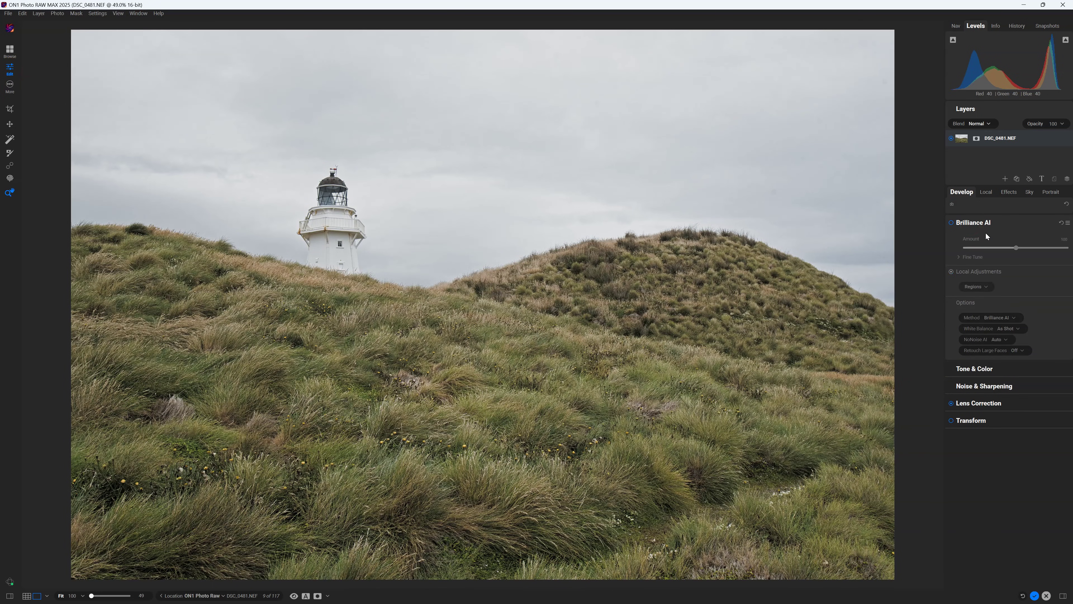
{"action": "left_click", "coordinate": [951, 222]}
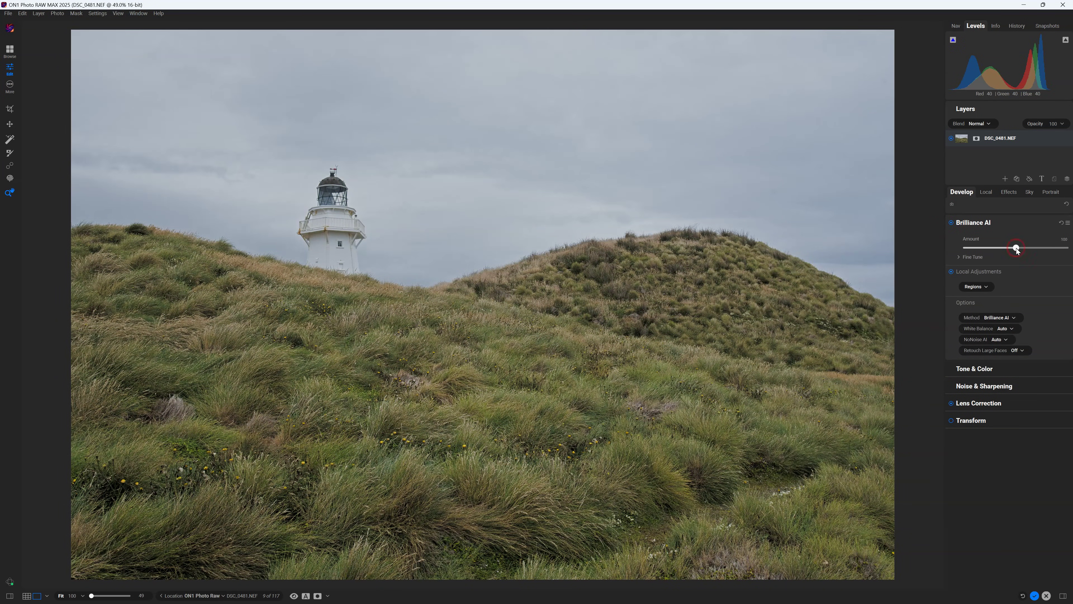
{"action": "mouse_move", "coordinate": [1016, 248]}
{"action": "left_mouse_down"}
{"action": "mouse_move", "coordinate": [1039, 248]}
{"action": "mouse_move", "coordinate": [1030, 248]}
{"action": "left_mouse_up"}
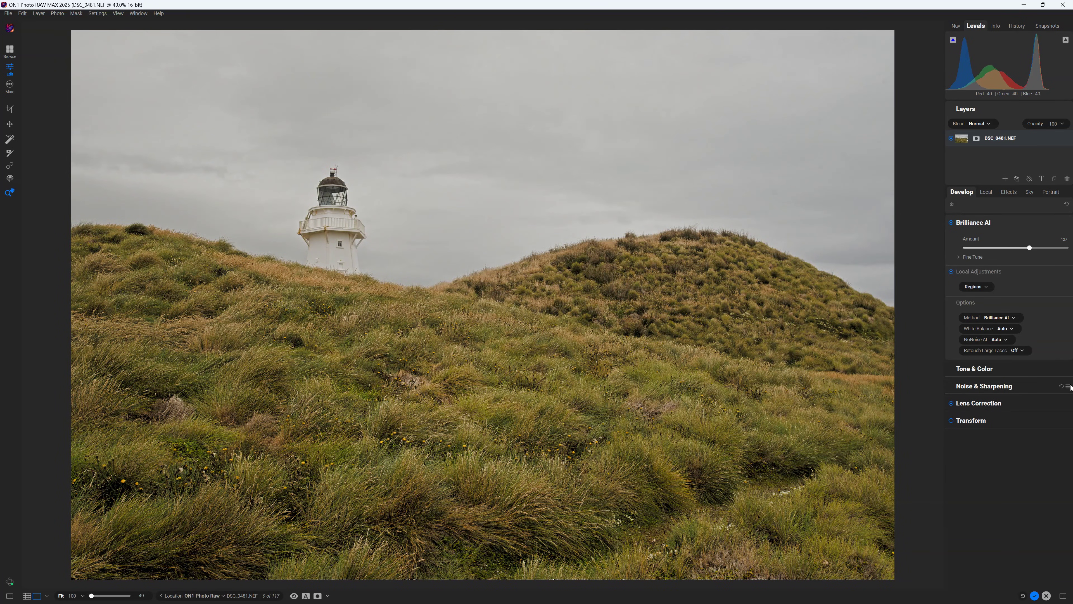
Finish editing and show the folder as a Grid of thumbnails with the folder panel hidden.
{"action": "left_click", "coordinate": [1034, 595]}
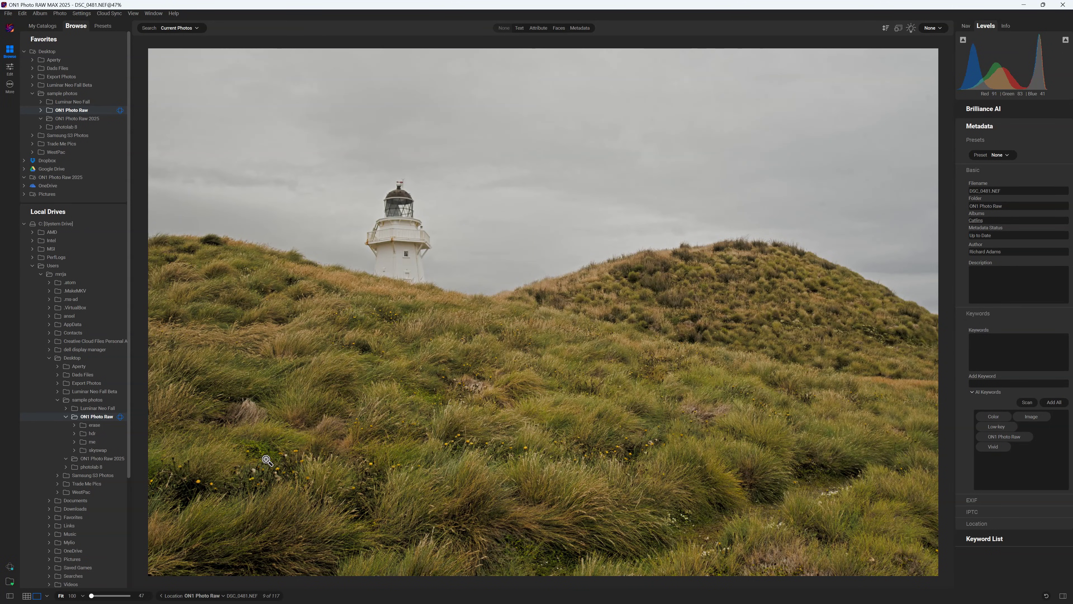
{"action": "left_click", "coordinate": [25, 596]}
{"action": "left_click", "coordinate": [10, 595]}
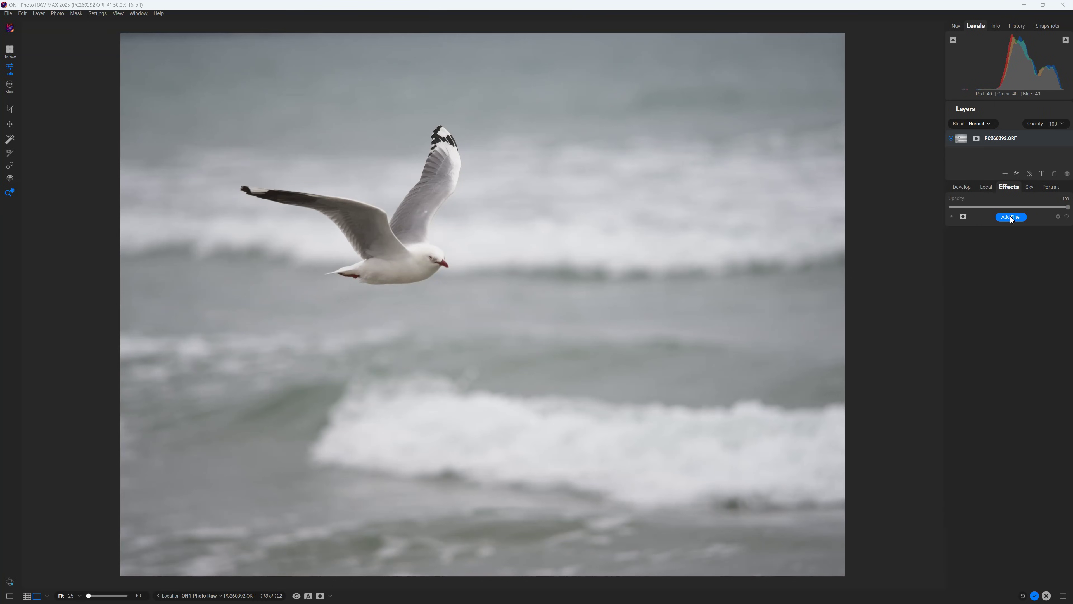
Add a Lens Blur filter and tighten its mask Window so the seagull stays sharp.
{"action": "left_click", "coordinate": [1010, 216]}
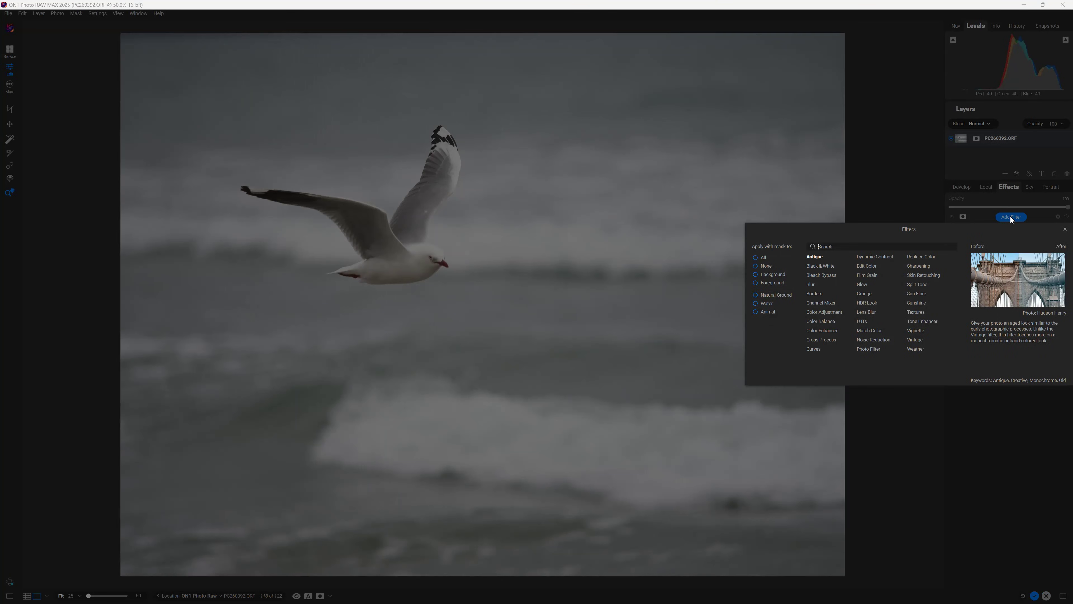
{"action": "left_click", "coordinate": [869, 312]}
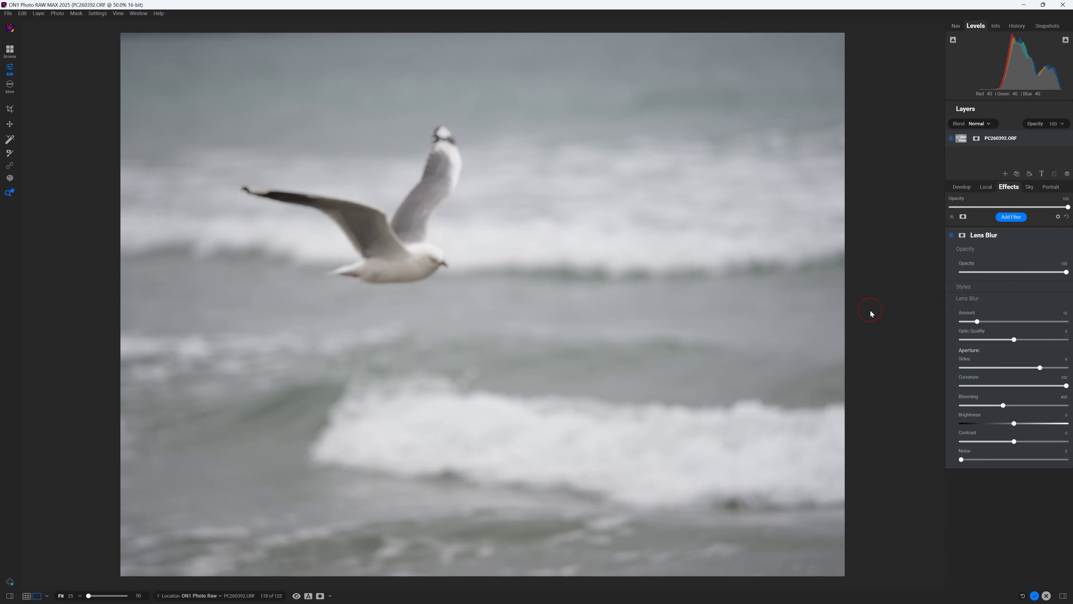
{"action": "left_click", "coordinate": [964, 237]}
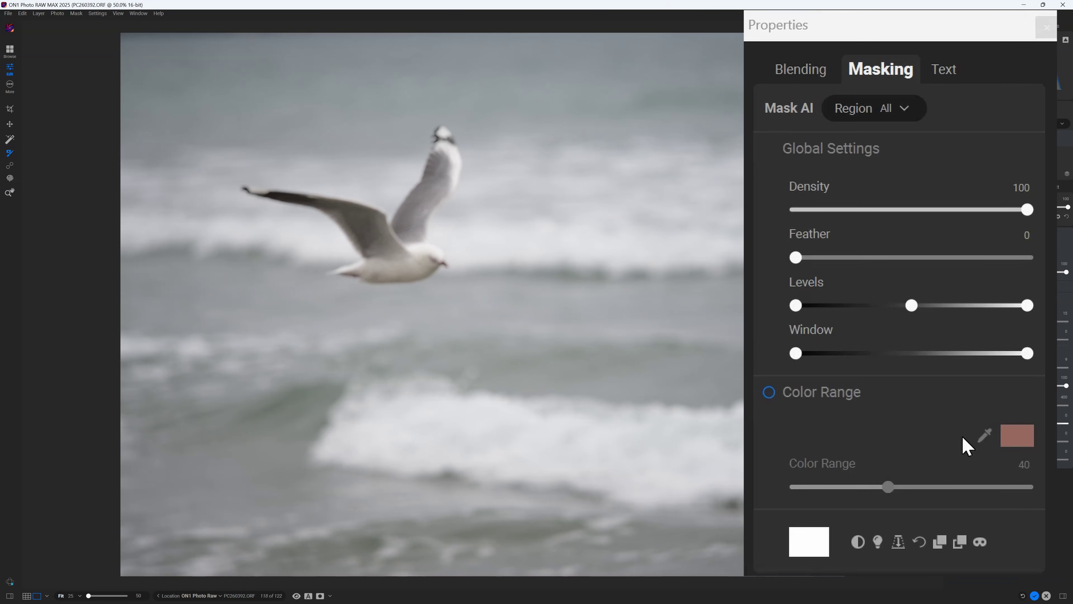
{"action": "left_click", "coordinate": [874, 269]}
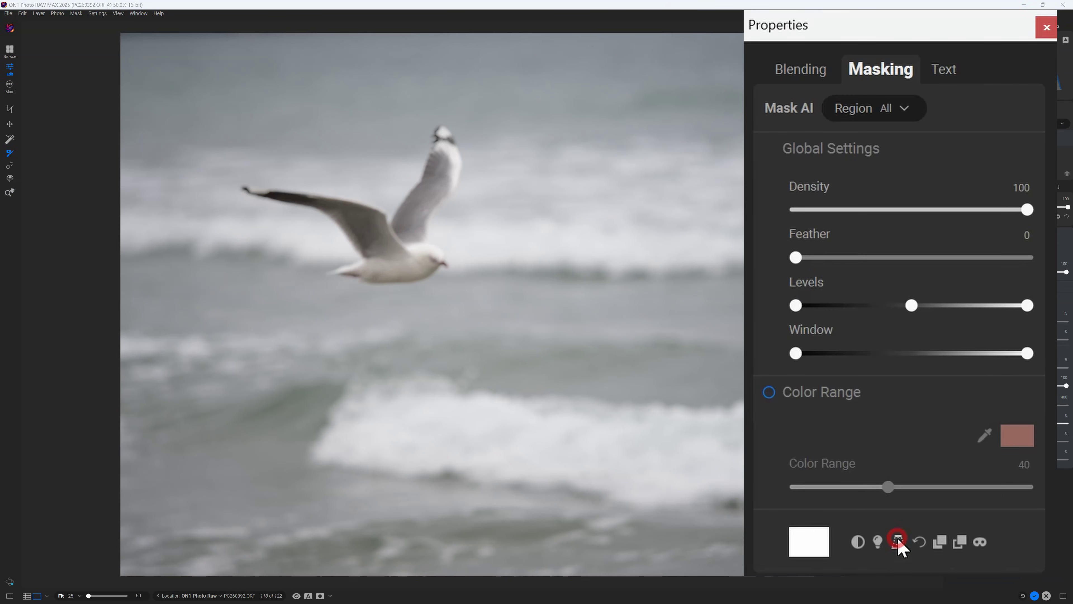
{"action": "left_click", "coordinate": [978, 544]}
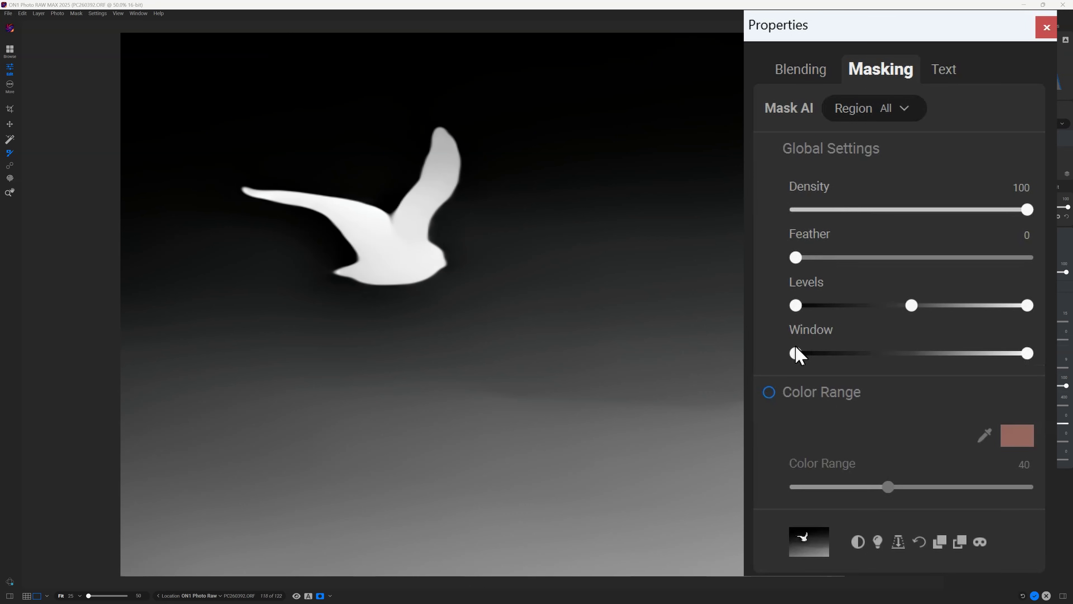
{"action": "left_click_drag", "start_coordinate": [798, 354], "coordinate": [920, 354]}
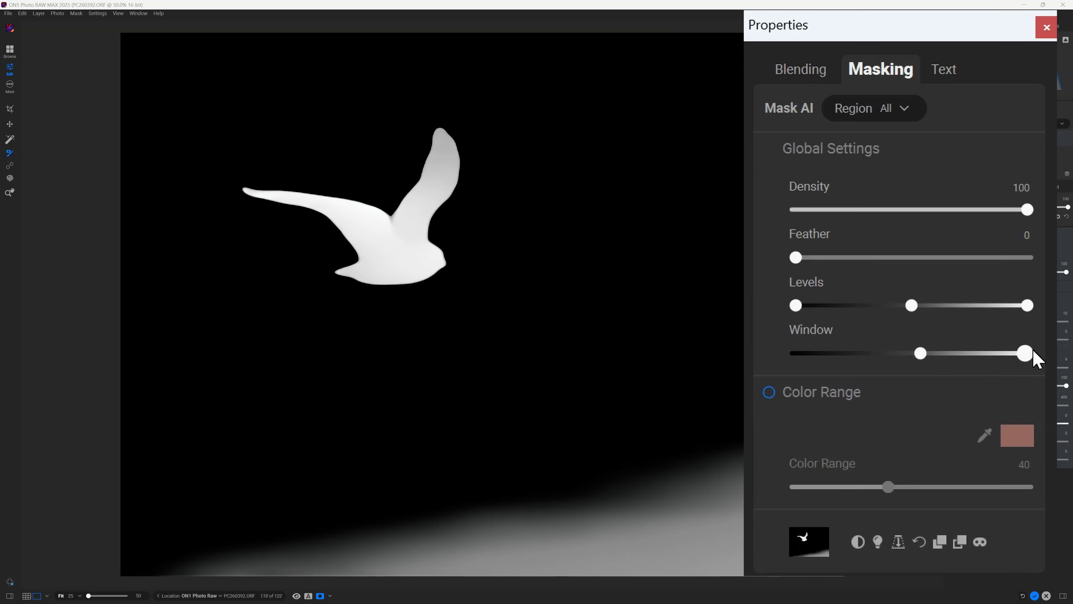
{"action": "mouse_move", "coordinate": [1027, 349]}
{"action": "left_mouse_down"}
{"action": "mouse_move", "coordinate": [943, 354]}
{"action": "mouse_move", "coordinate": [1038, 356]}
{"action": "left_mouse_up"}
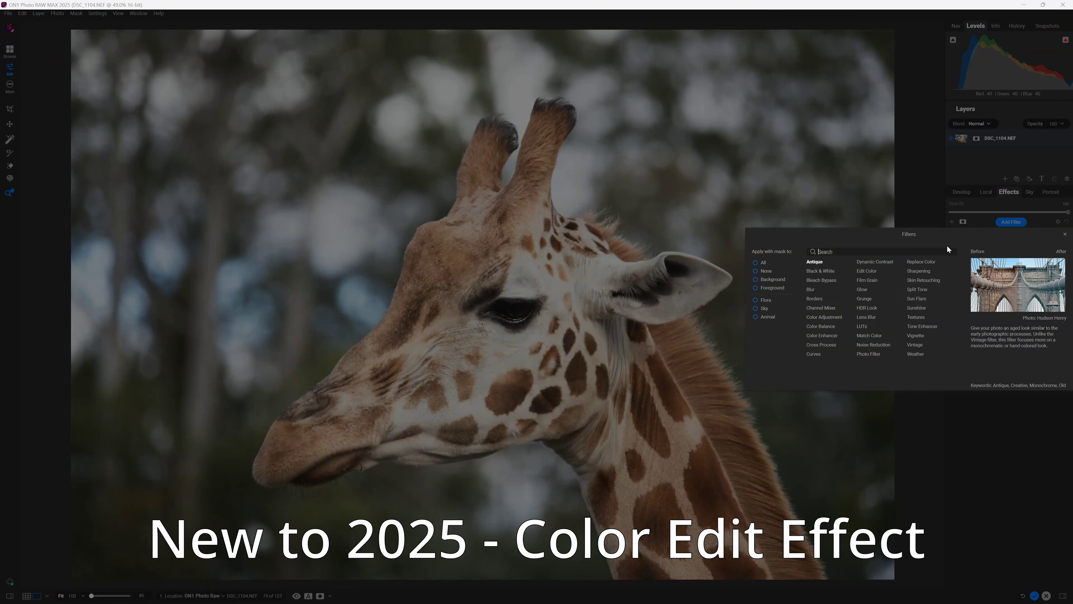
Add Edit Color, sample a giraffe spot, adjust its saturation, lightness and hue, and compare.
{"action": "left_click", "coordinate": [869, 271]}
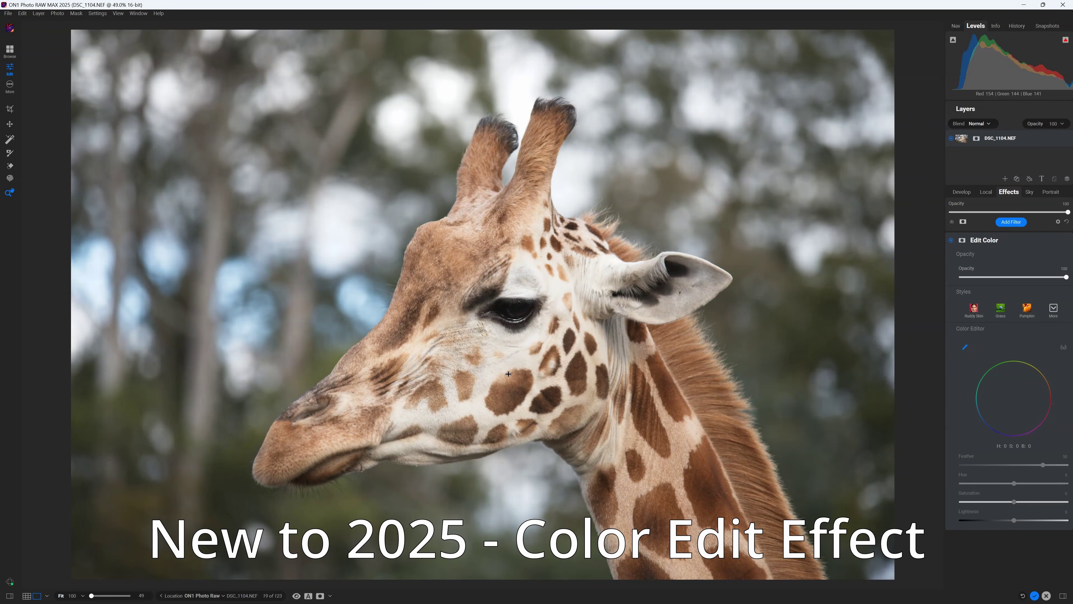
{"action": "left_click", "coordinate": [504, 399]}
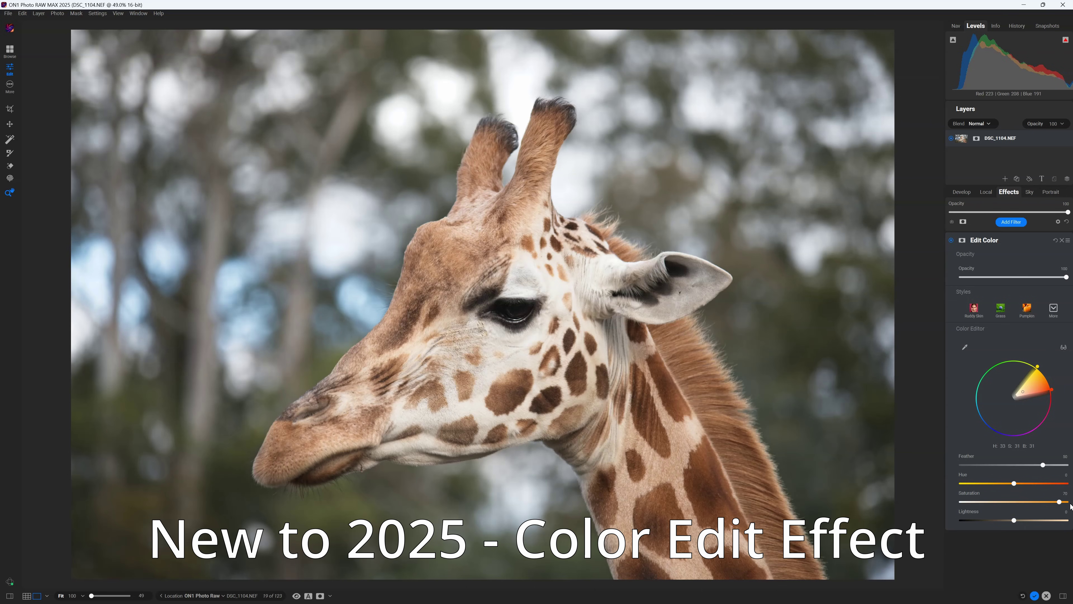
{"action": "left_click_drag", "start_coordinate": [1071, 506], "coordinate": [1072, 506]}
{"action": "mouse_move", "coordinate": [1060, 502]}
{"action": "left_mouse_down"}
{"action": "mouse_move", "coordinate": [1031, 501]}
{"action": "mouse_move", "coordinate": [1066, 502]}
{"action": "left_mouse_up"}
{"action": "left_click_drag", "start_coordinate": [972, 520], "coordinate": [968, 520]}
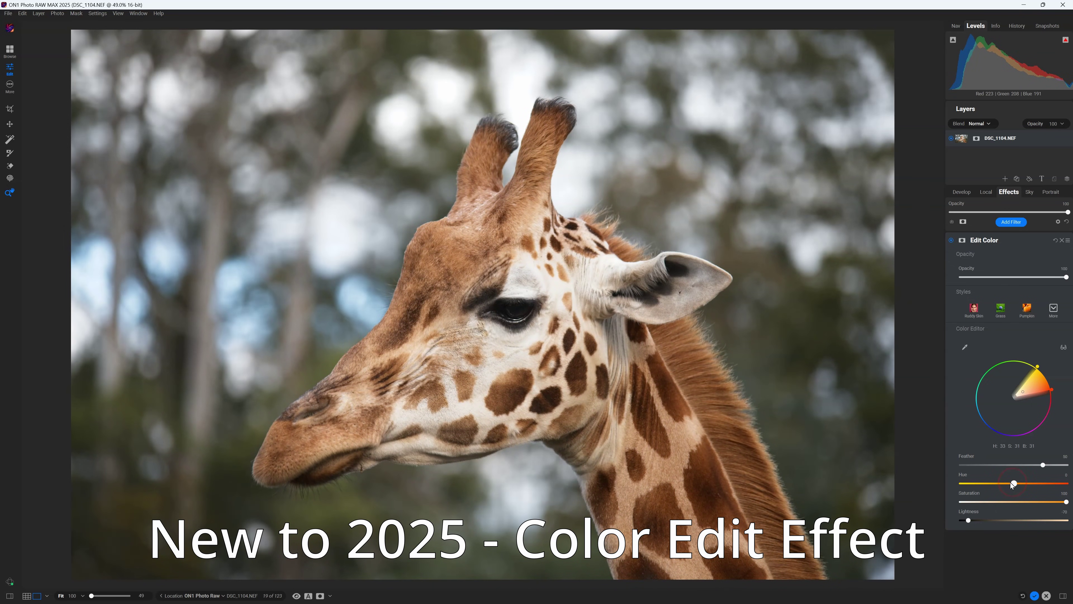
{"action": "left_click_drag", "start_coordinate": [1003, 482], "coordinate": [988, 485]}
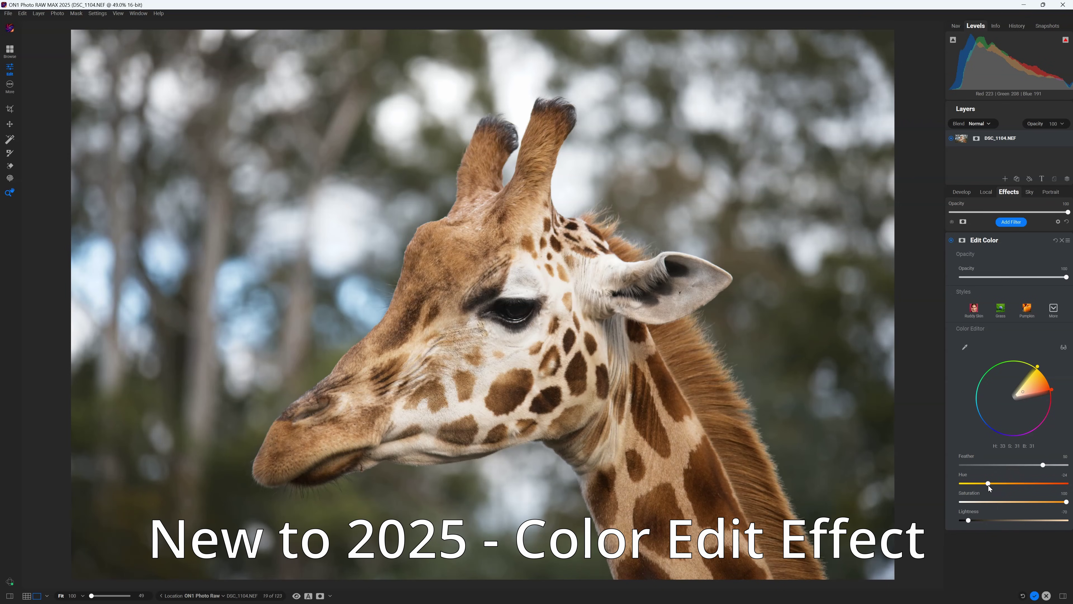
{"action": "left_click", "coordinate": [950, 240]}
{"action": "left_click", "coordinate": [951, 241]}
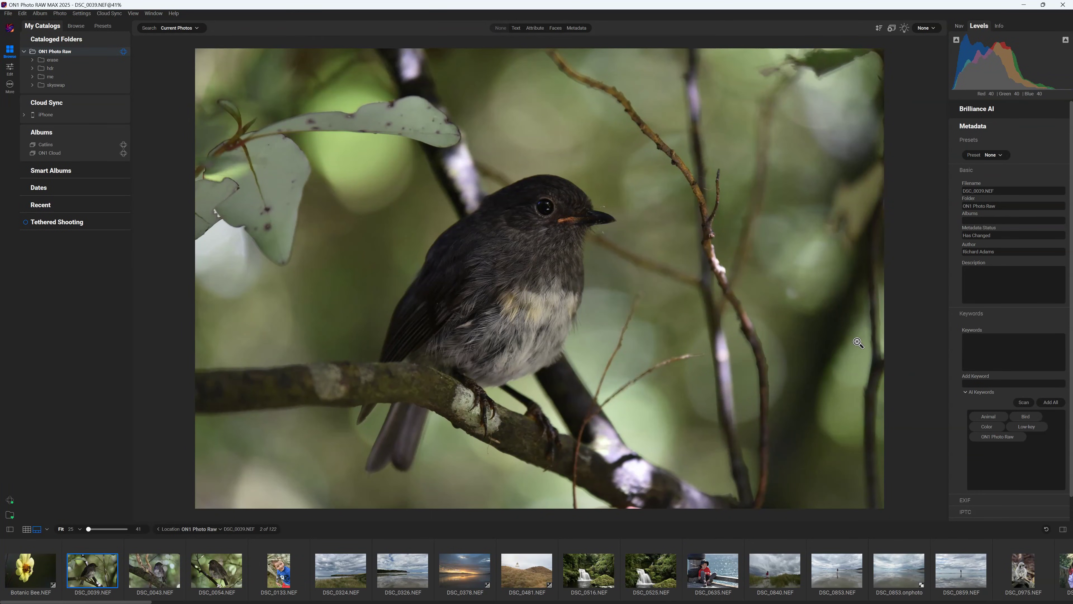
Advance through DSC_0043, DSC_0054 and DSC_0133 toward DSC_0324.NEF.
{"action": "key", "text": "Right"}
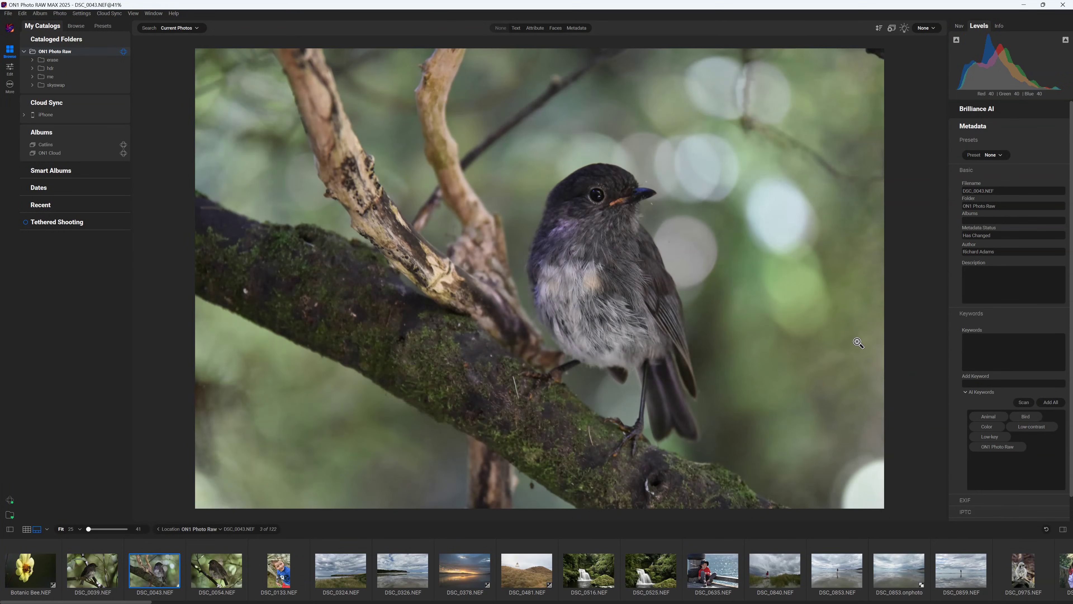
{"action": "key", "text": "Right"}
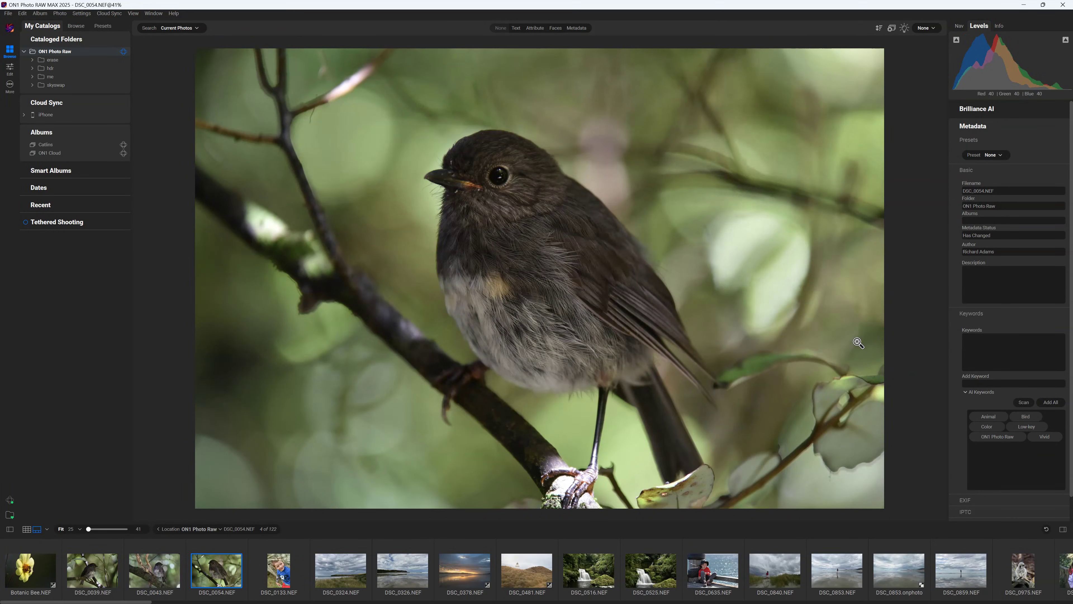
{"action": "key", "text": "Right"}
{"action": "key", "text": "Right"}
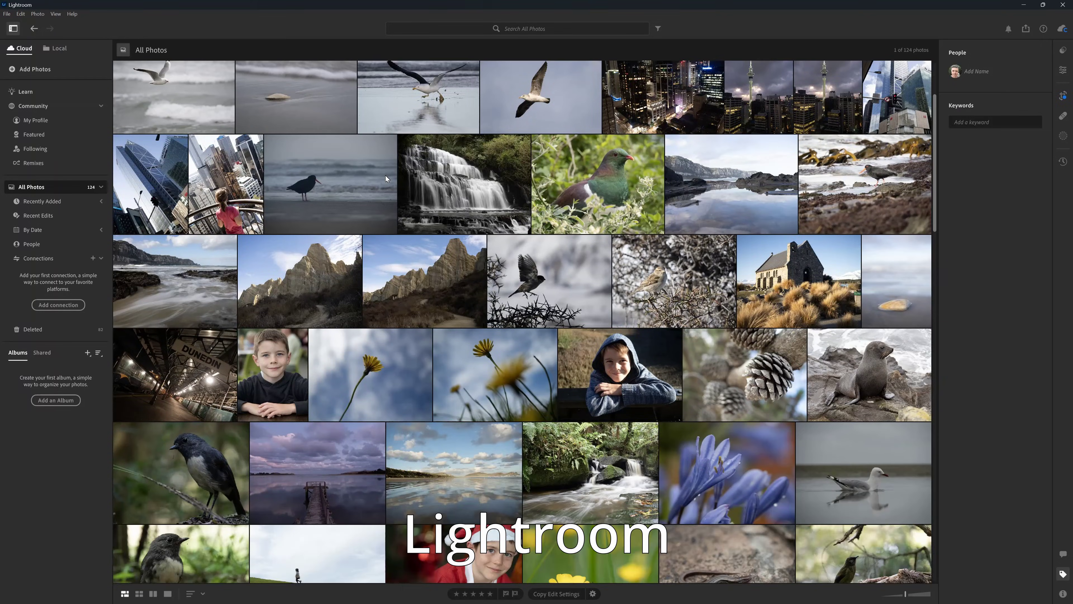
{"action": "scroll", "coordinate": [386, 176], "scroll_direction": "down", "scroll_amount": 10}
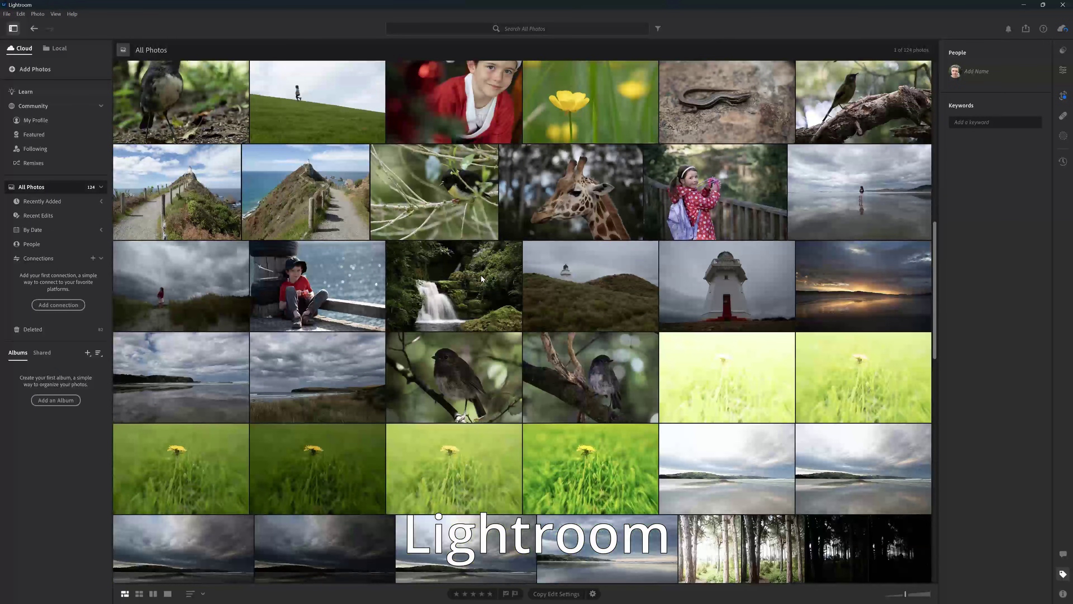
{"action": "double_click", "coordinate": [480, 276]}
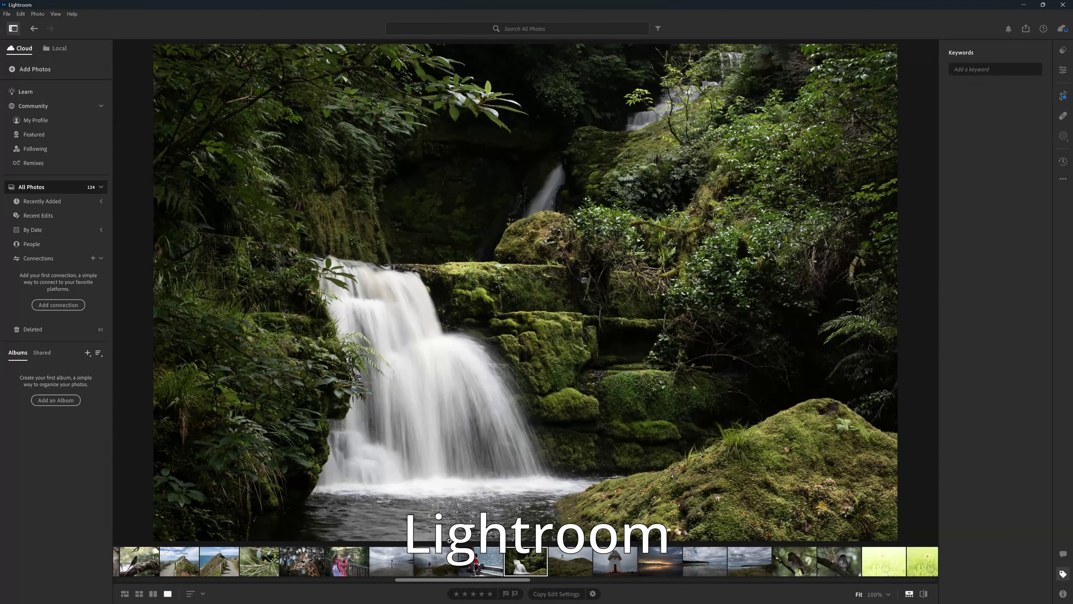
{"action": "left_click_drag", "start_coordinate": [459, 578], "coordinate": [499, 576]}
{"action": "left_click", "coordinate": [540, 561]}
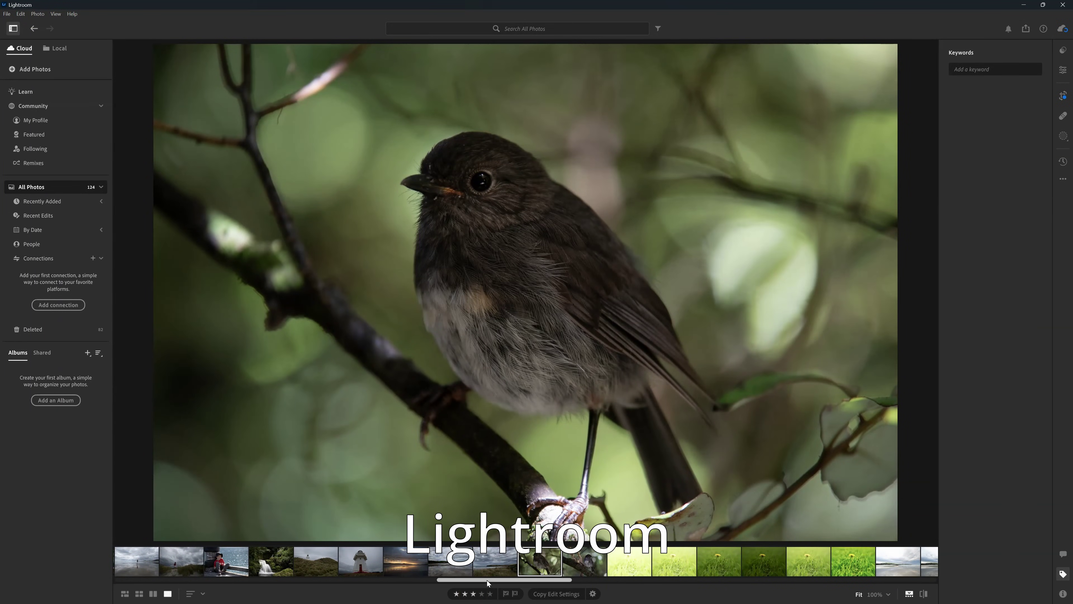
{"action": "scroll", "coordinate": [574, 564], "scroll_direction": "down", "scroll_amount": 10}
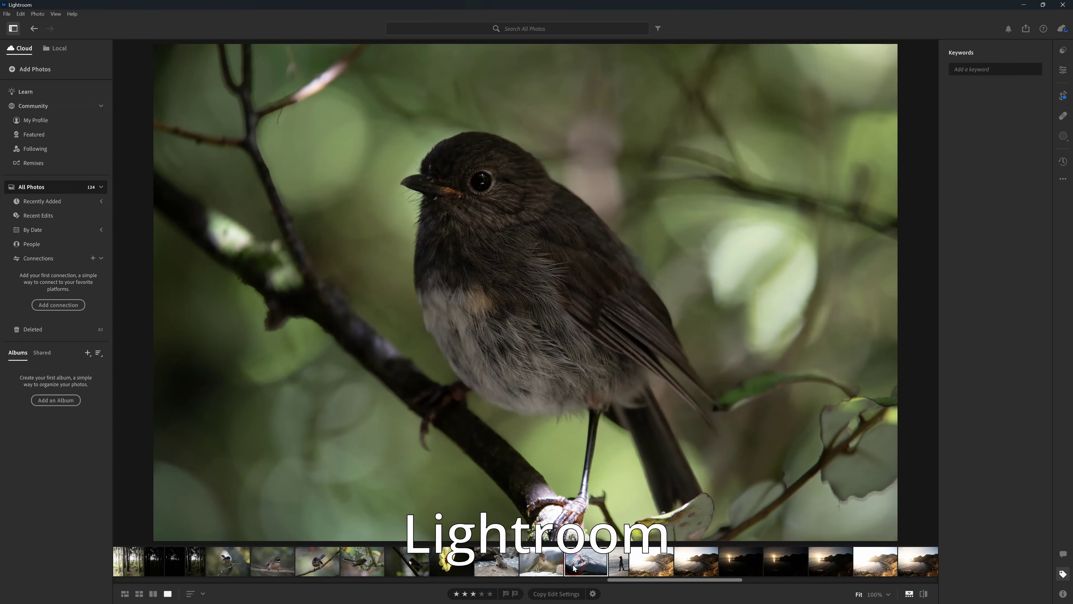
{"action": "left_click", "coordinate": [574, 567]}
{"action": "key", "text": "g"}
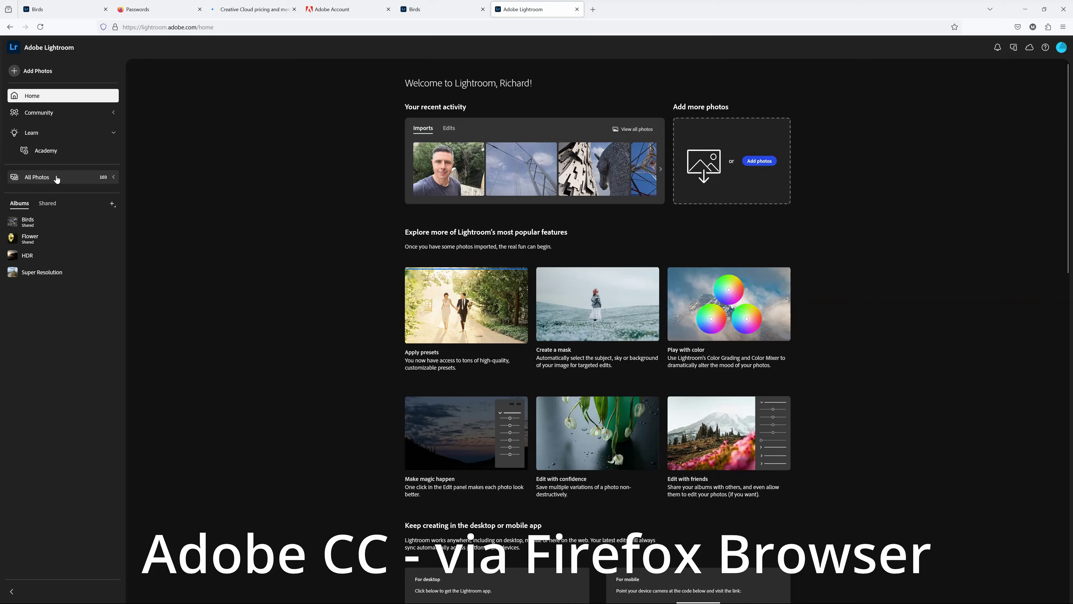
Open the bird-in-flight photo from the Birds album under All Photos.
{"action": "left_click", "coordinate": [62, 177]}
{"action": "left_click", "coordinate": [37, 220]}
{"action": "left_click", "coordinate": [279, 290]}
In Edit, raise Exposure to +0.49 and Highlights to +27.
{"action": "left_click", "coordinate": [1062, 104]}
{"action": "left_click_drag", "start_coordinate": [986, 189], "coordinate": [991, 189]}
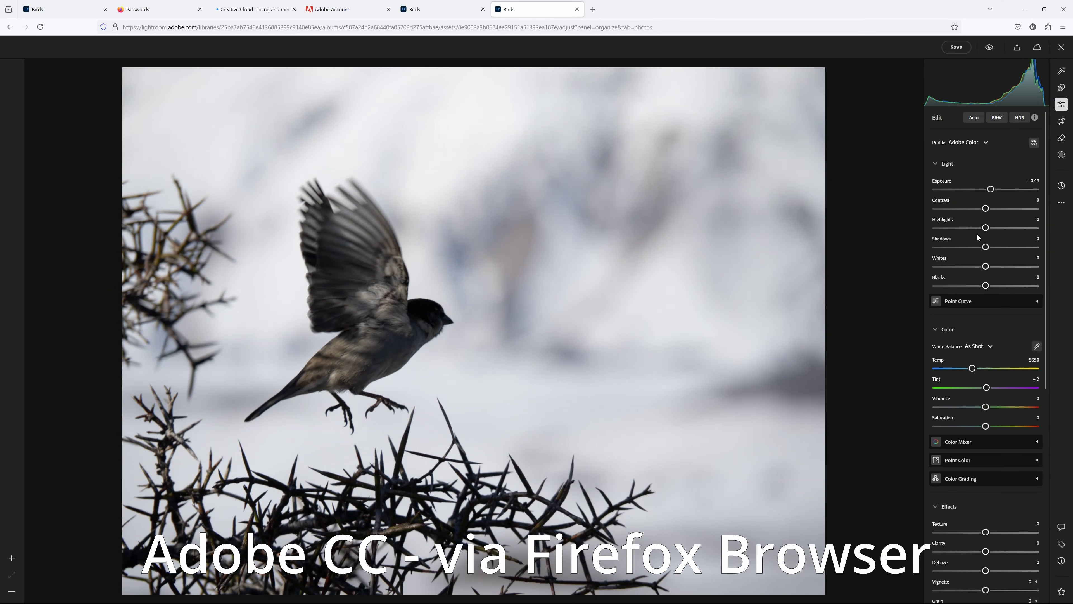
{"action": "left_click_drag", "start_coordinate": [991, 230], "coordinate": [1004, 248]}
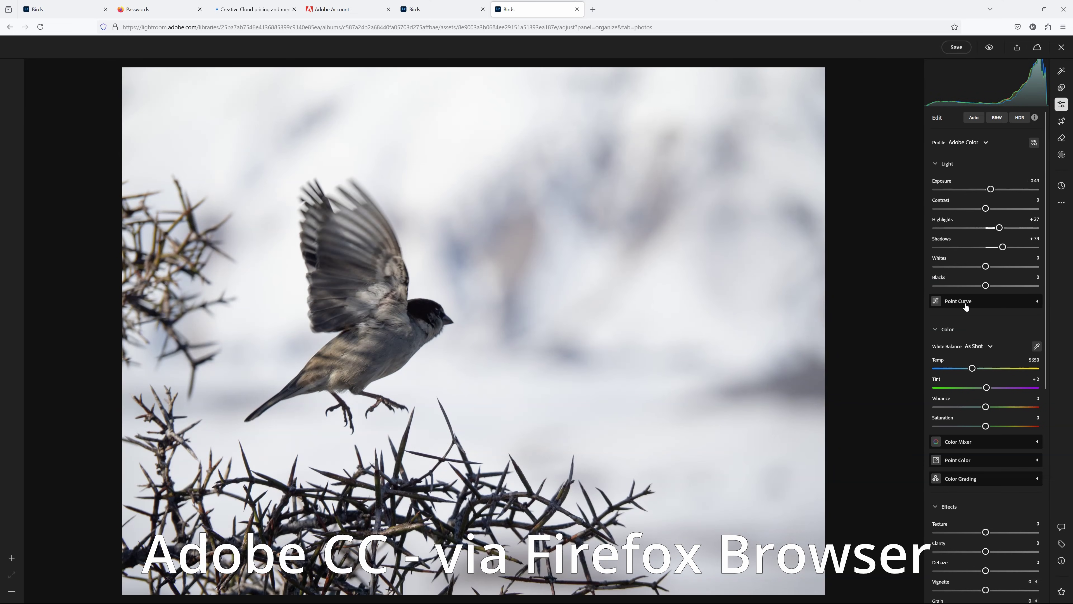
{"action": "scroll", "coordinate": [975, 486], "scroll_direction": "down", "scroll_amount": 2}
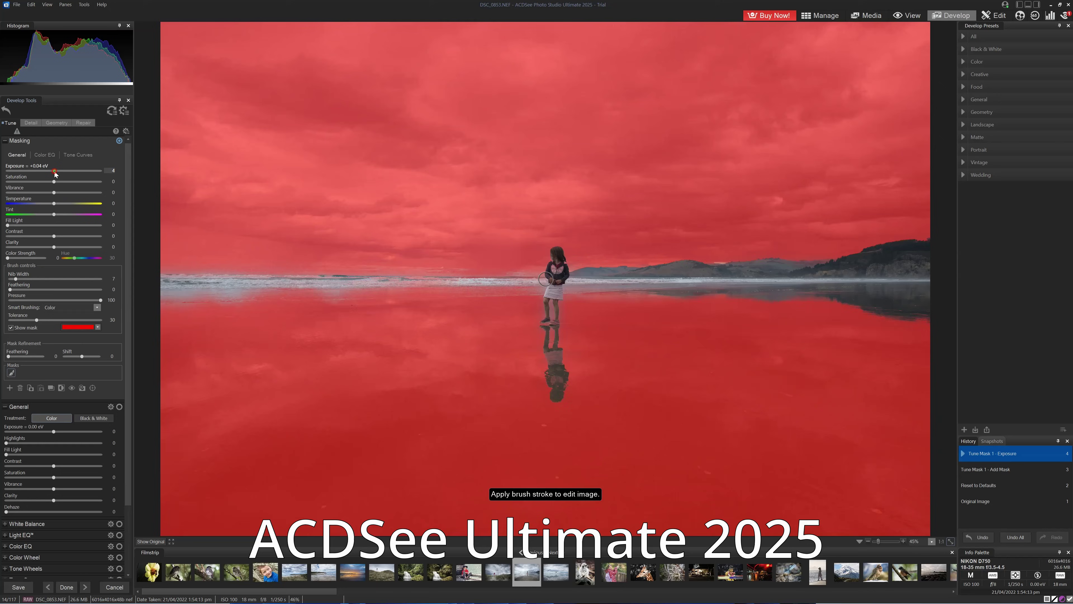
Darken the masked sky and add contrast to it.
{"action": "left_click", "coordinate": [50, 170]}
{"action": "left_click_drag", "start_coordinate": [29, 235], "coordinate": [60, 235]}
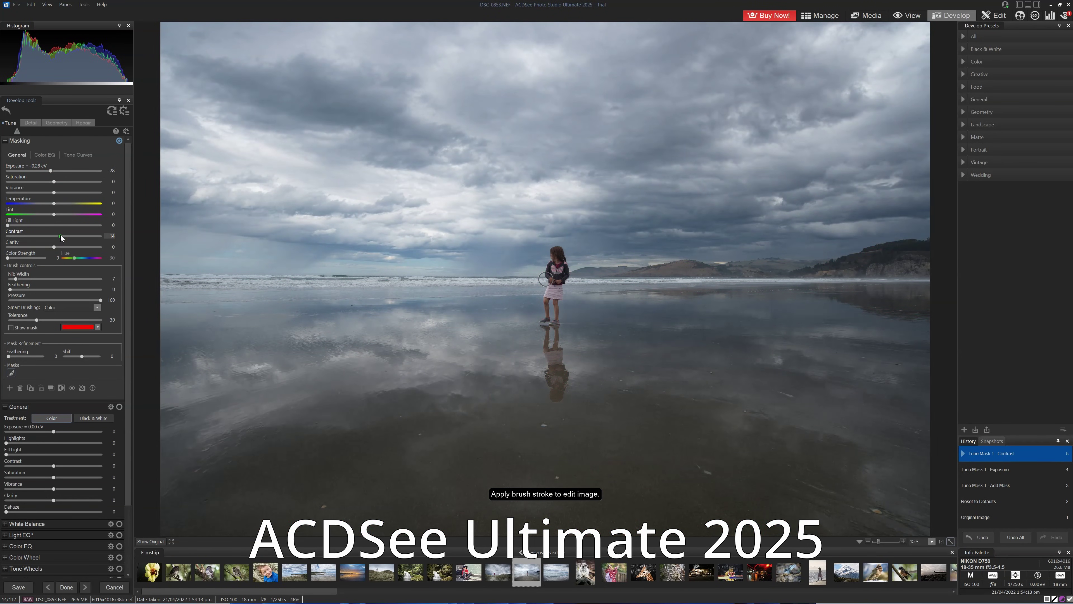
{"action": "left_click", "coordinate": [5, 141]}
Brighten the whole photo to +0.64 exposure with more contrast and clarity.
{"action": "left_click_drag", "start_coordinate": [54, 176], "coordinate": [59, 211]}
{"action": "left_click_drag", "start_coordinate": [54, 245], "coordinate": [63, 245]}
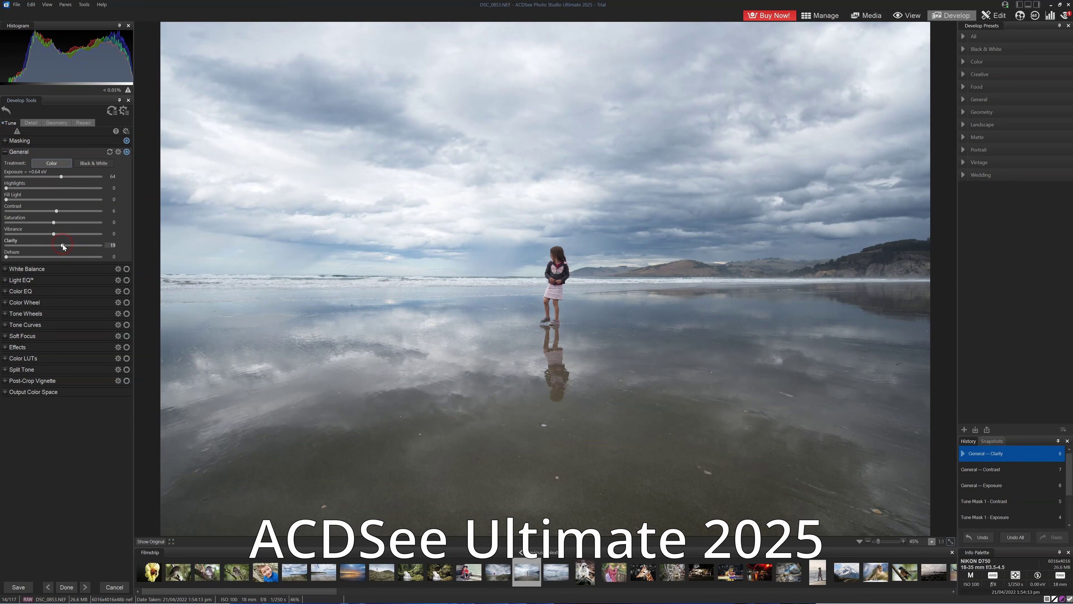
{"action": "left_click", "coordinate": [23, 280]}
Cool the photo with cyan colour wheel saturation 55 and a two-point tone curve.
{"action": "left_click", "coordinate": [26, 406]}
{"action": "left_click", "coordinate": [332, 160]}
{"action": "left_click_drag", "start_coordinate": [56, 347], "coordinate": [77, 380]}
{"action": "left_click", "coordinate": [25, 416]}
{"action": "left_click_drag", "start_coordinate": [21, 314], "coordinate": [21, 315]}
{"action": "left_click_drag", "start_coordinate": [62, 275], "coordinate": [64, 277]}
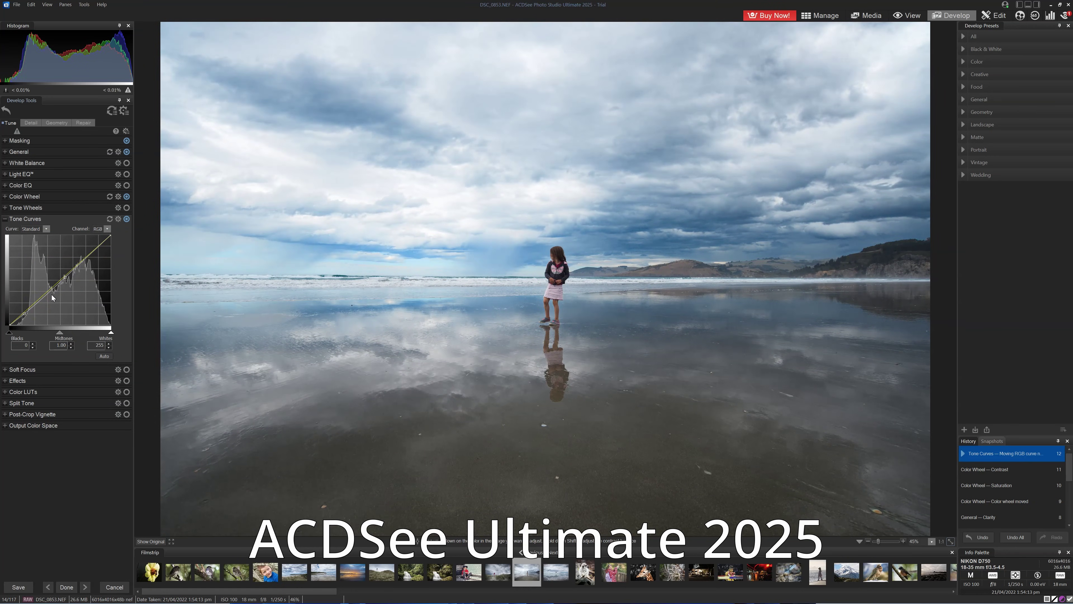
Add a post-crop vignette, straighten the horizon and enlarge the crop.
{"action": "left_click", "coordinate": [24, 415]}
{"action": "left_click_drag", "start_coordinate": [59, 429], "coordinate": [43, 429]}
{"action": "left_click", "coordinate": [57, 122]}
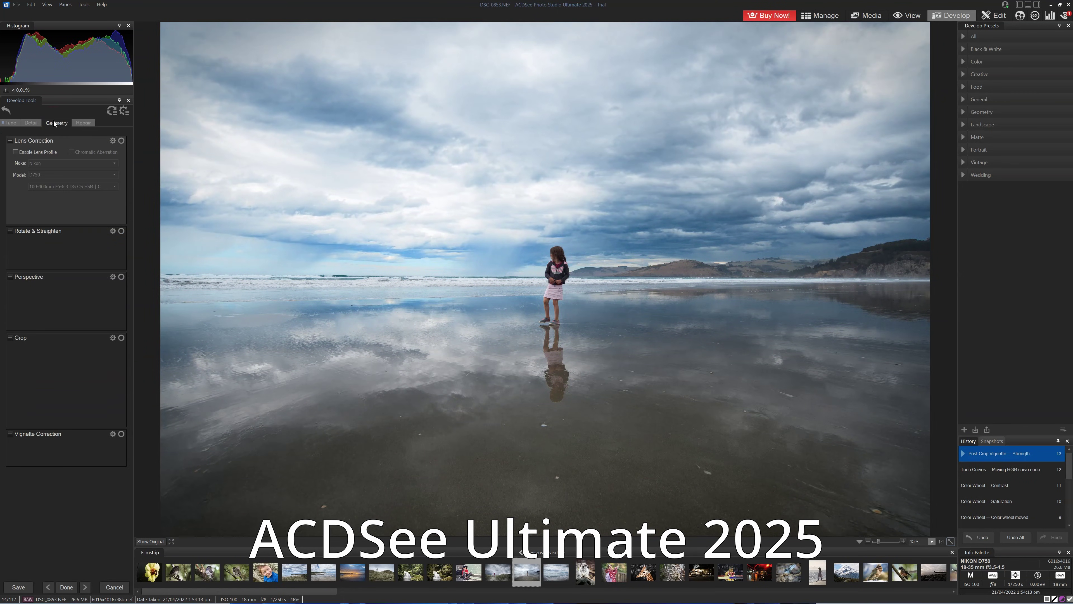
{"action": "left_click_drag", "start_coordinate": [306, 275], "coordinate": [841, 279]}
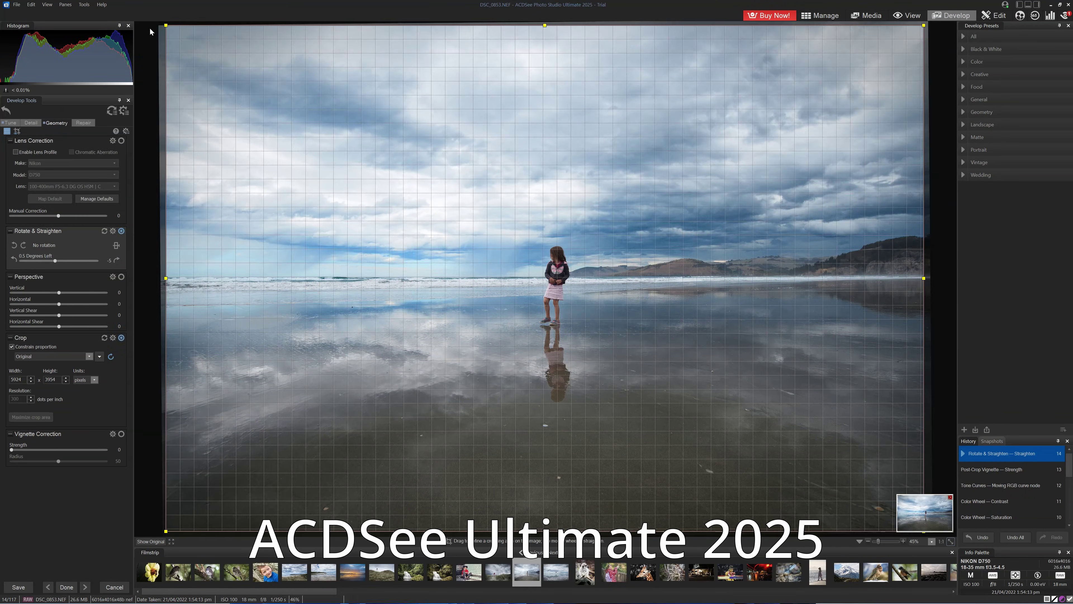
{"action": "left_click_drag", "start_coordinate": [253, 71], "coordinate": [222, 53]}
{"action": "left_click", "coordinate": [9, 123]}
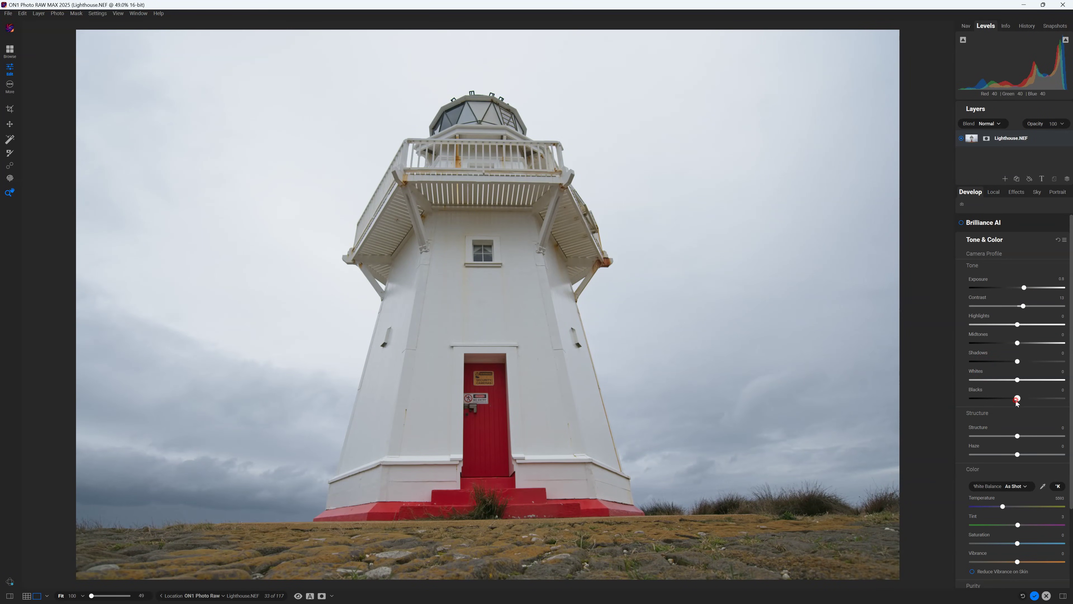
Add a Vignette filter that darkens the photo edges.
{"action": "left_click", "coordinate": [1011, 195]}
{"action": "left_click", "coordinate": [1012, 223]}
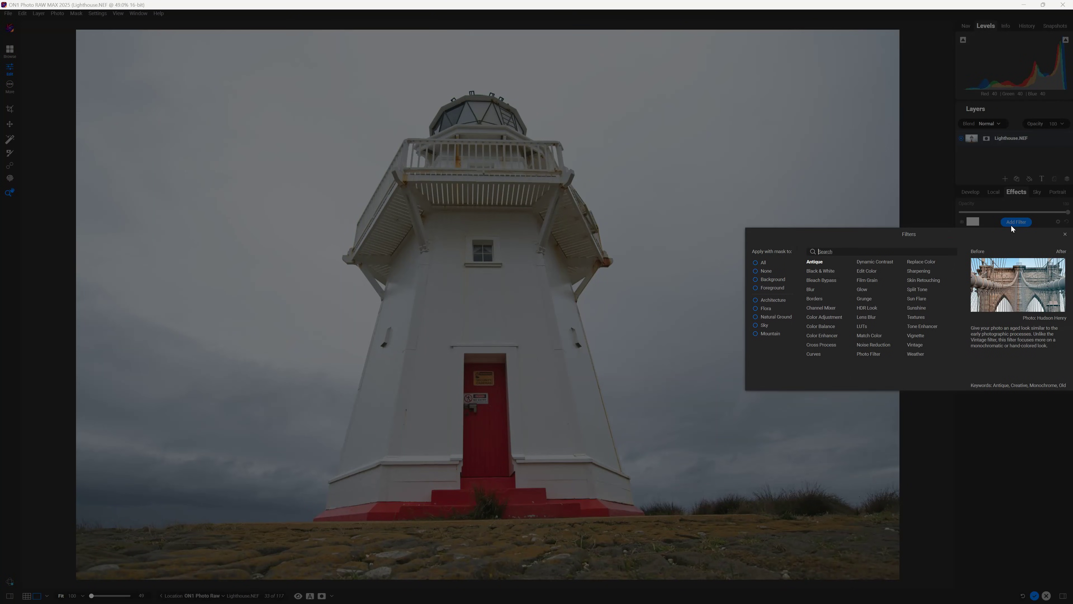
{"action": "left_click", "coordinate": [922, 336]}
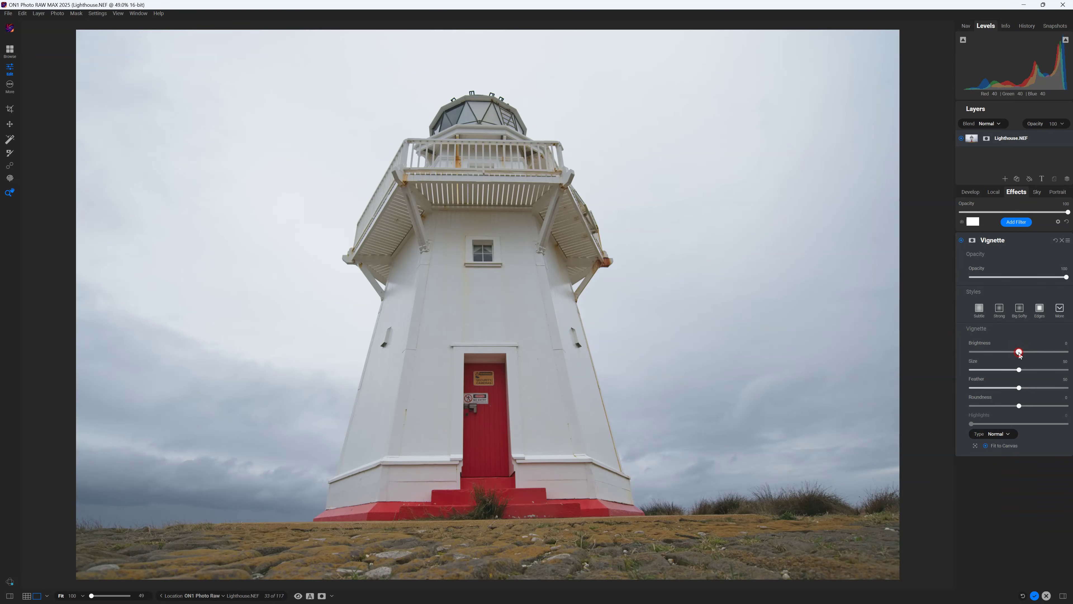
{"action": "left_click_drag", "start_coordinate": [1019, 353], "coordinate": [997, 350]}
Add a Textures filter in the Rice Paper Vignette style, brightened to 20.
{"action": "left_click", "coordinate": [1016, 222]}
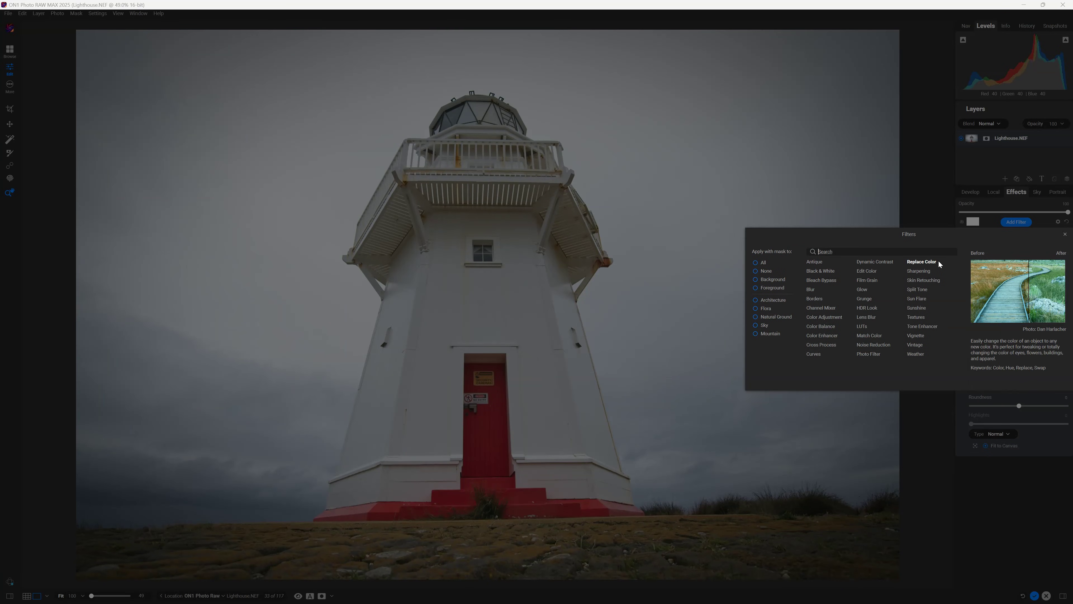
{"action": "left_click", "coordinate": [908, 317]}
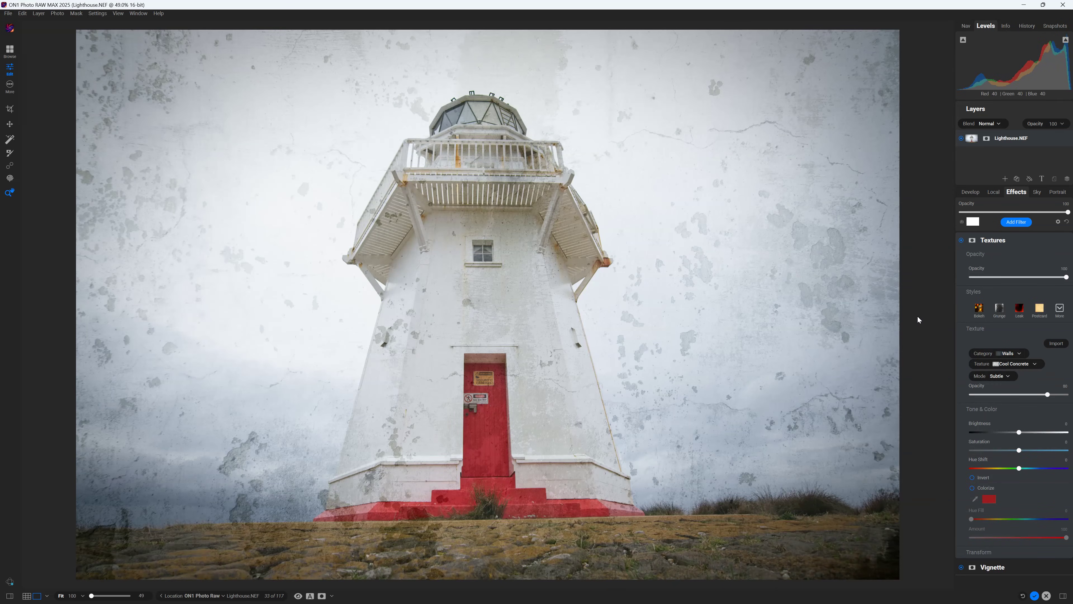
{"action": "left_click", "coordinate": [996, 312]}
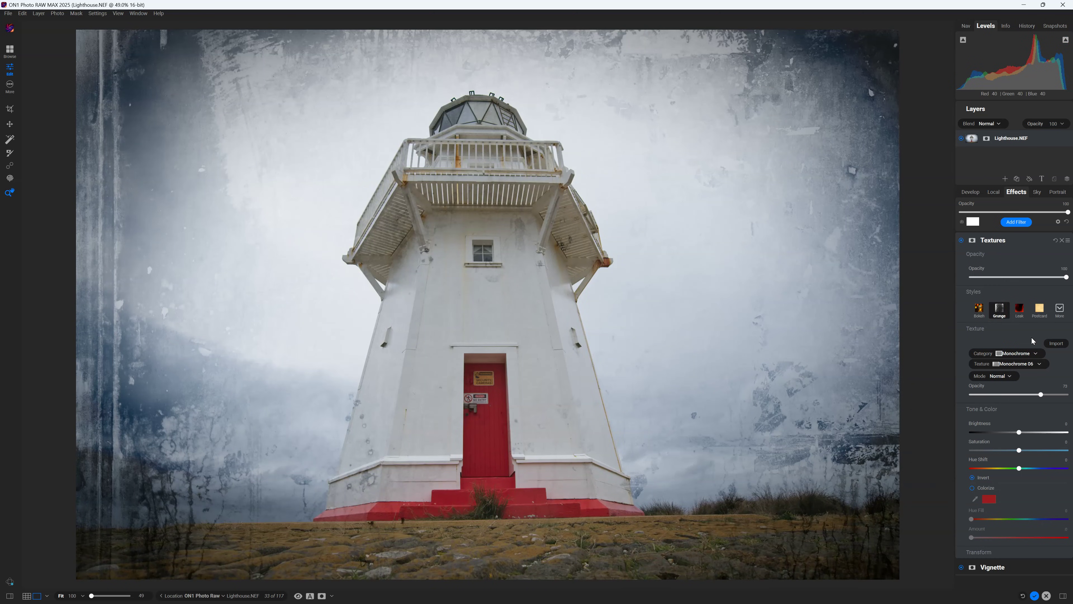
{"action": "left_click", "coordinate": [1019, 312]}
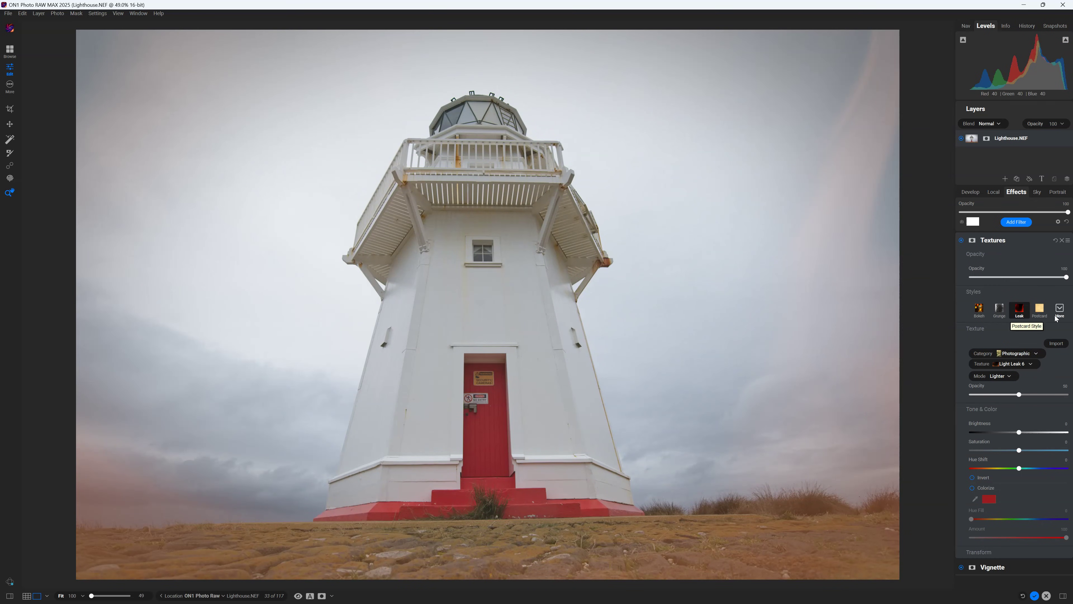
{"action": "left_click", "coordinate": [1060, 310]}
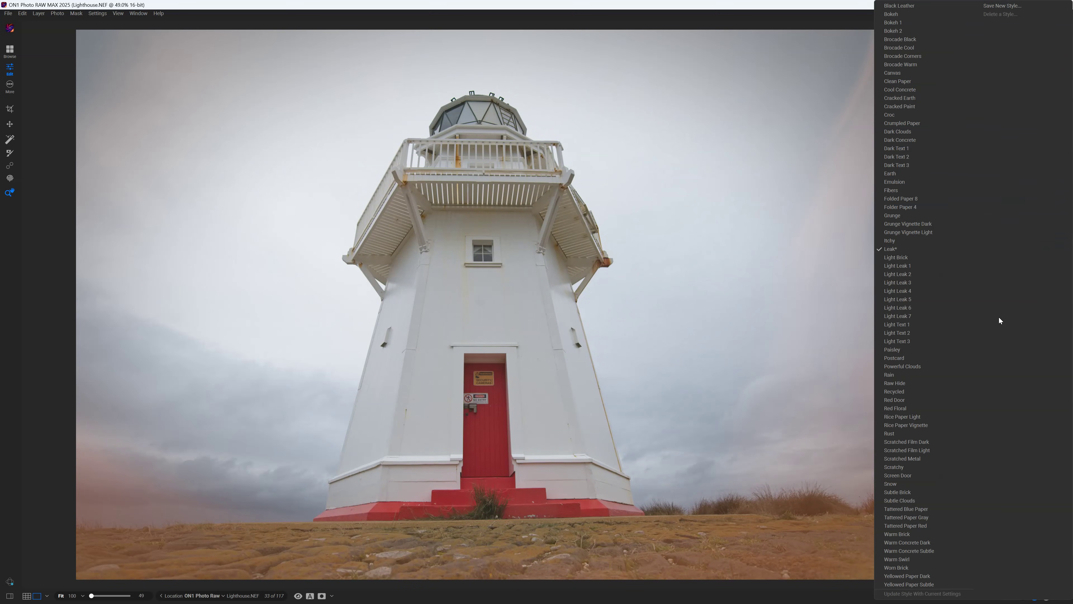
{"action": "left_click", "coordinate": [906, 425]}
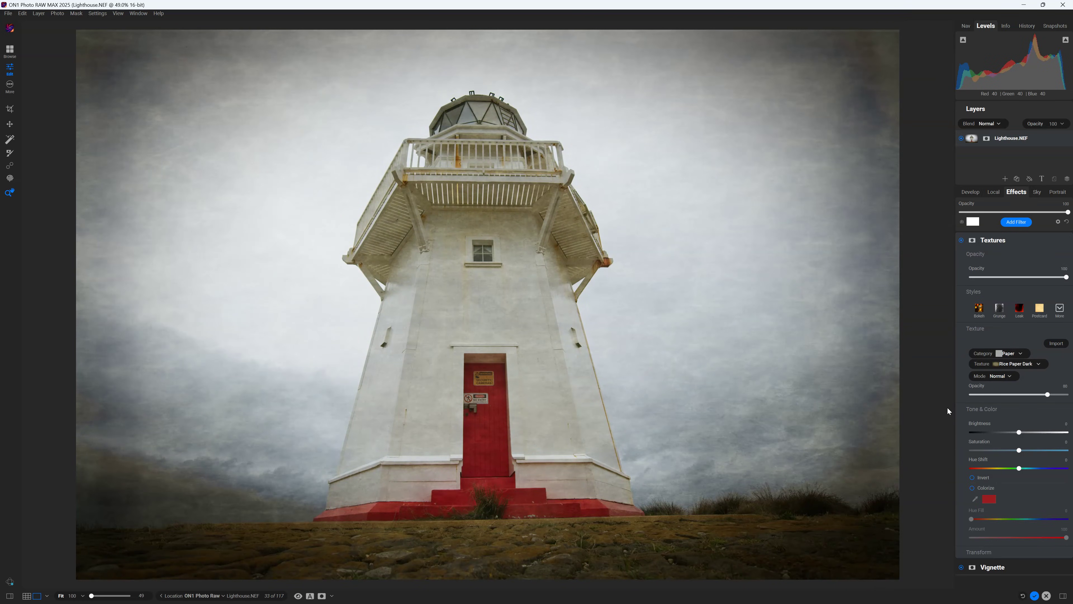
{"action": "left_click_drag", "start_coordinate": [1013, 432], "coordinate": [1039, 432]}
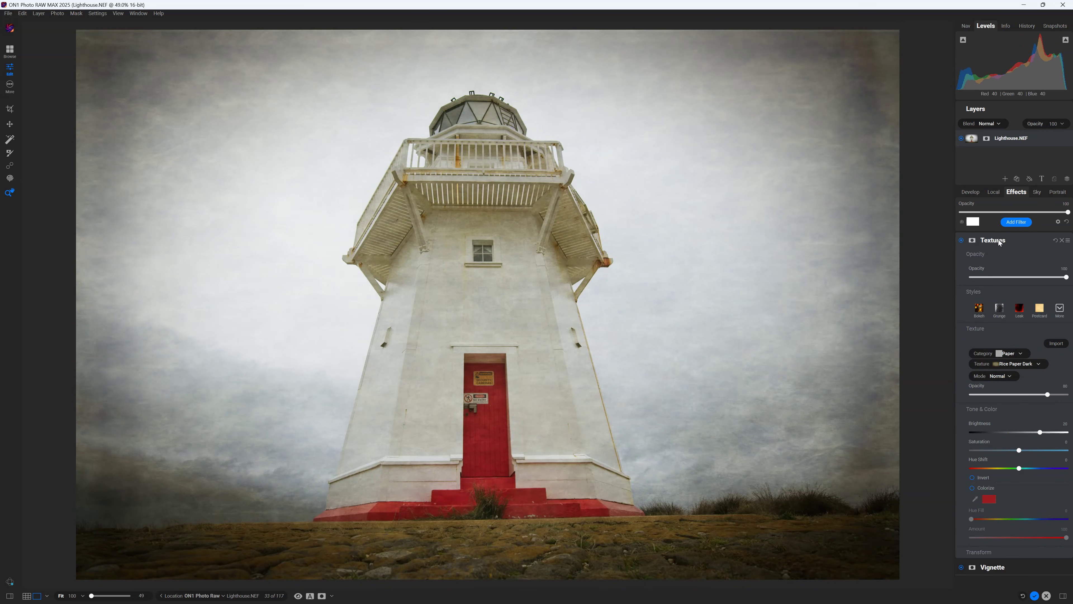
Add Bleach Bypass with amount 63 and saturation -40, then a Glow filter.
{"action": "left_click", "coordinate": [1009, 218]}
{"action": "left_click", "coordinate": [822, 278]}
{"action": "left_click_drag", "start_coordinate": [1019, 356], "coordinate": [1038, 357]}
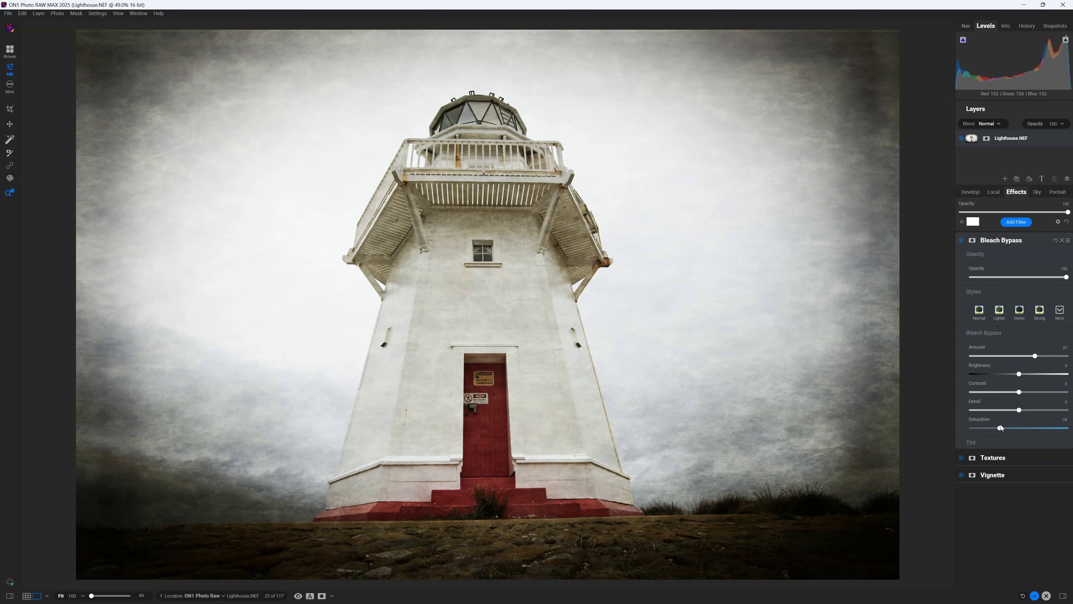
{"action": "left_click_drag", "start_coordinate": [1001, 425], "coordinate": [987, 424]}
{"action": "left_click", "coordinate": [1016, 221]}
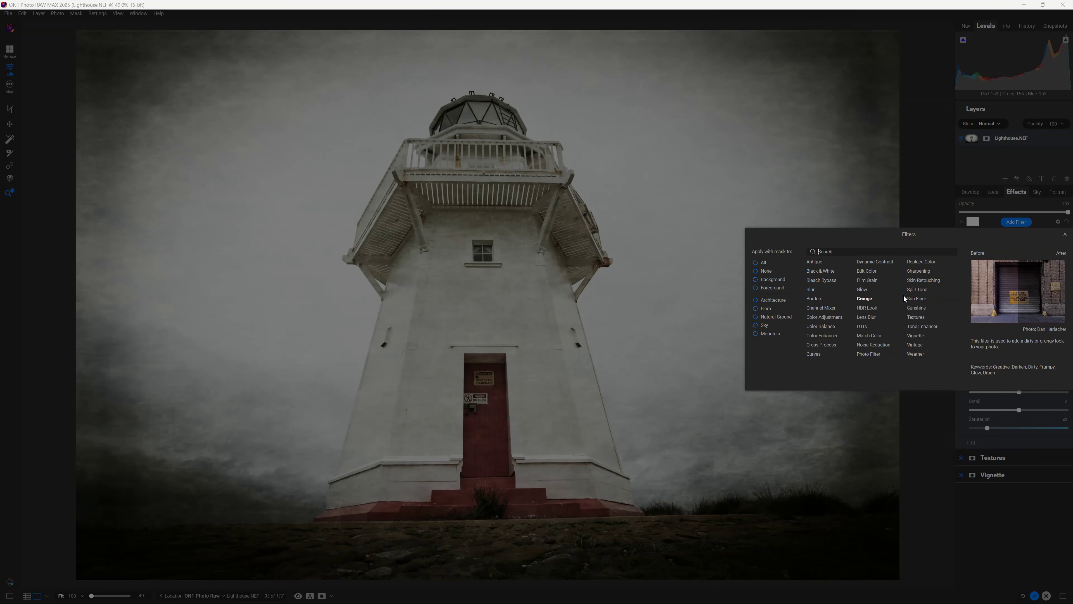
{"action": "left_click", "coordinate": [863, 292]}
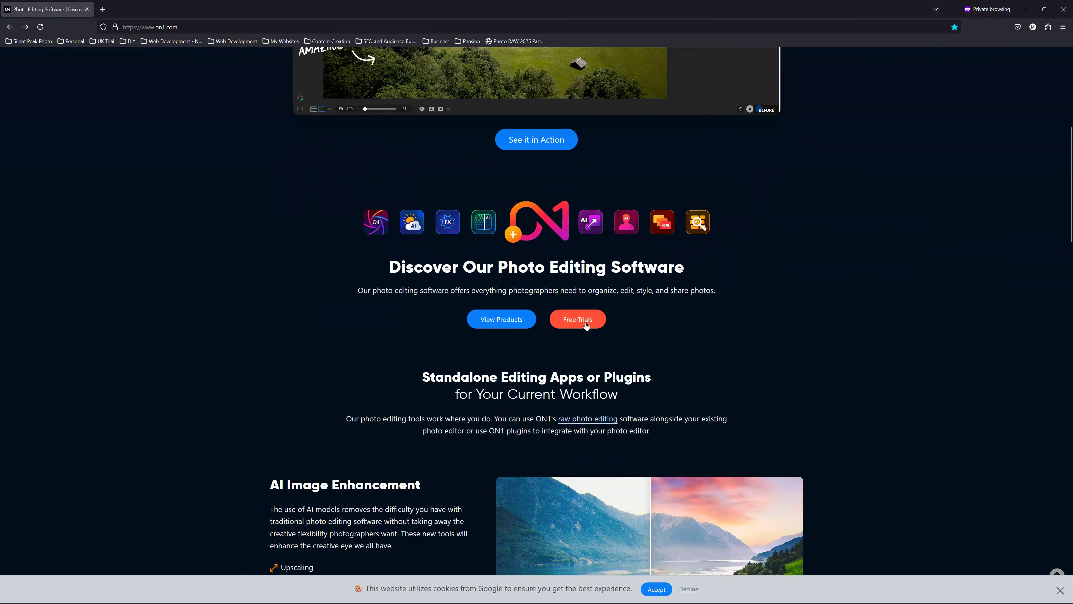
Go to the Photo RAW 30-day free trial download page via Free Trials.
{"action": "left_click", "coordinate": [586, 325]}
{"action": "scroll", "coordinate": [585, 321], "scroll_direction": "down", "scroll_amount": 3}
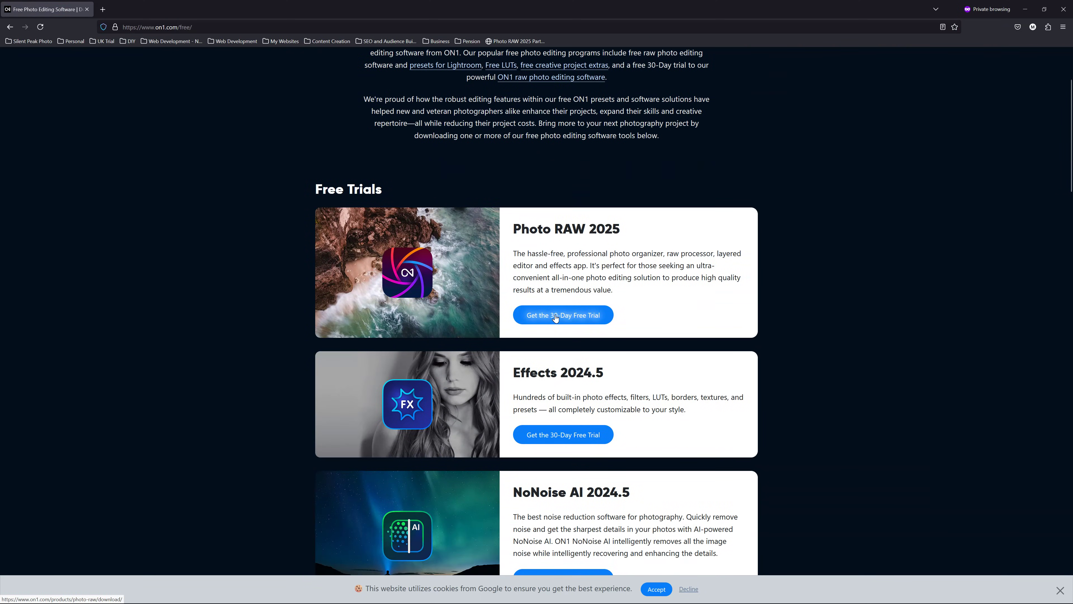
{"action": "left_click", "coordinate": [556, 317]}
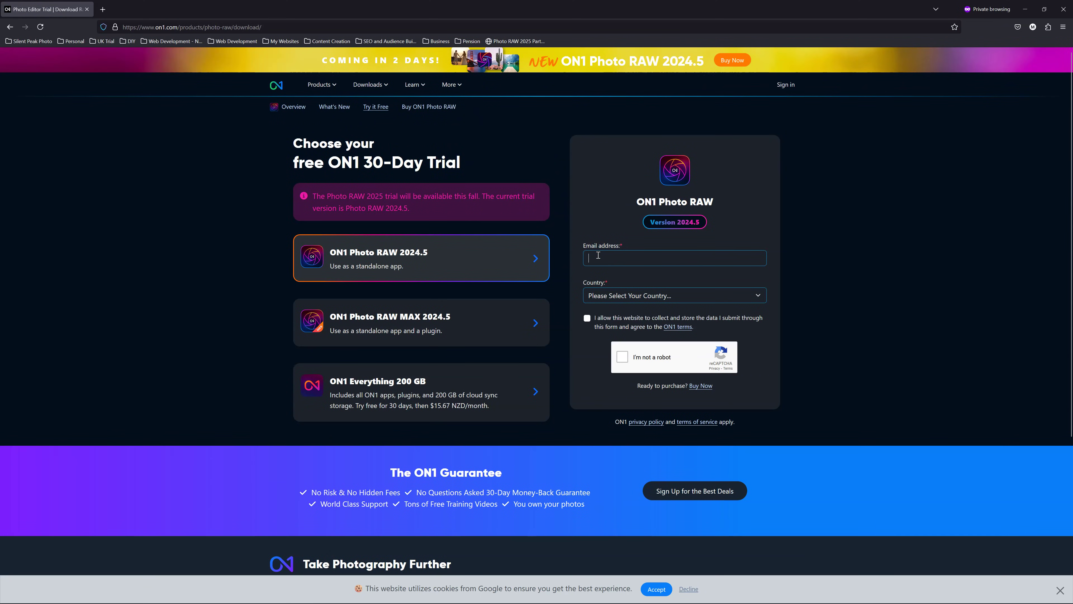
Fill in the e-mail address and choose United States as the country.
{"action": "type", "text": "y"}
{"action": "left_click", "coordinate": [638, 270]}
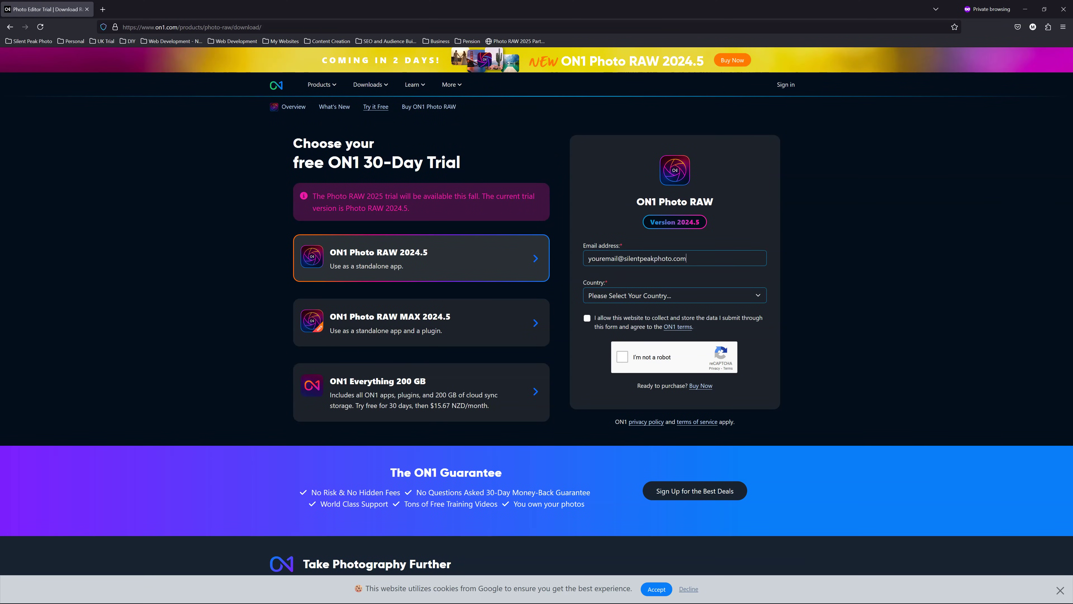
{"action": "left_click", "coordinate": [649, 293]}
{"action": "left_click", "coordinate": [595, 327]}
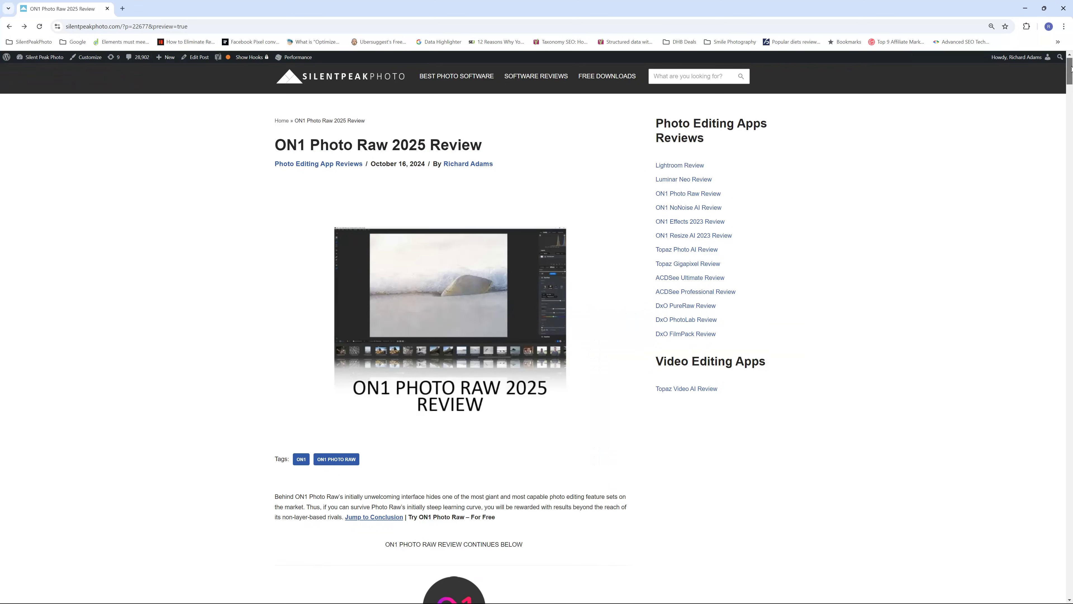
Scroll down the ON1 Photo Raw 2025 Review article to the Super Select AI section.
{"action": "scroll", "coordinate": [454, 296], "scroll_direction": "down", "scroll_amount": 15}
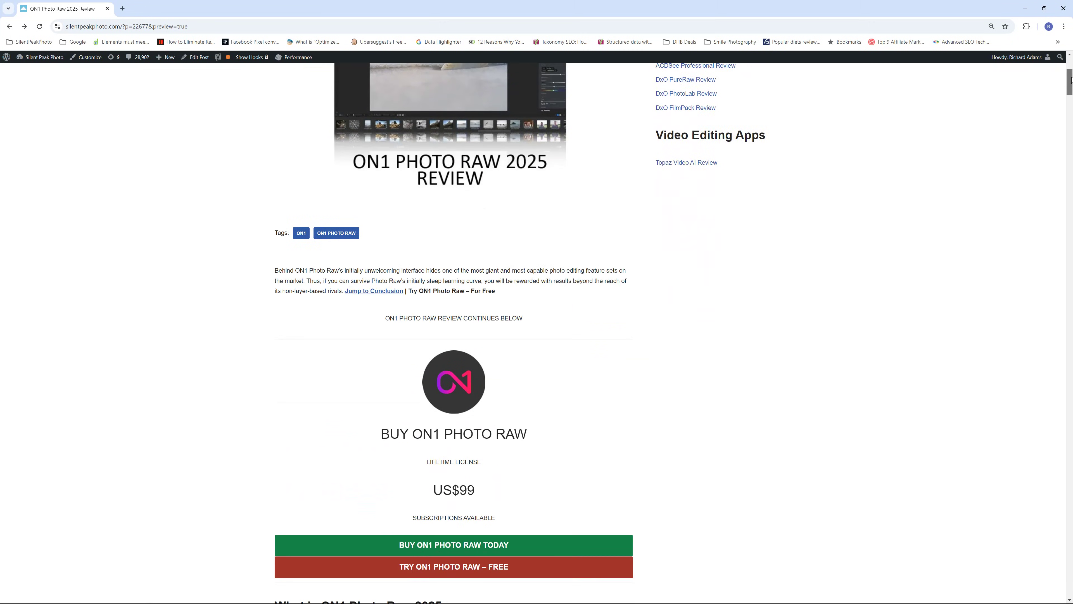
{"action": "scroll", "coordinate": [453, 296], "scroll_direction": "down", "scroll_amount": 20}
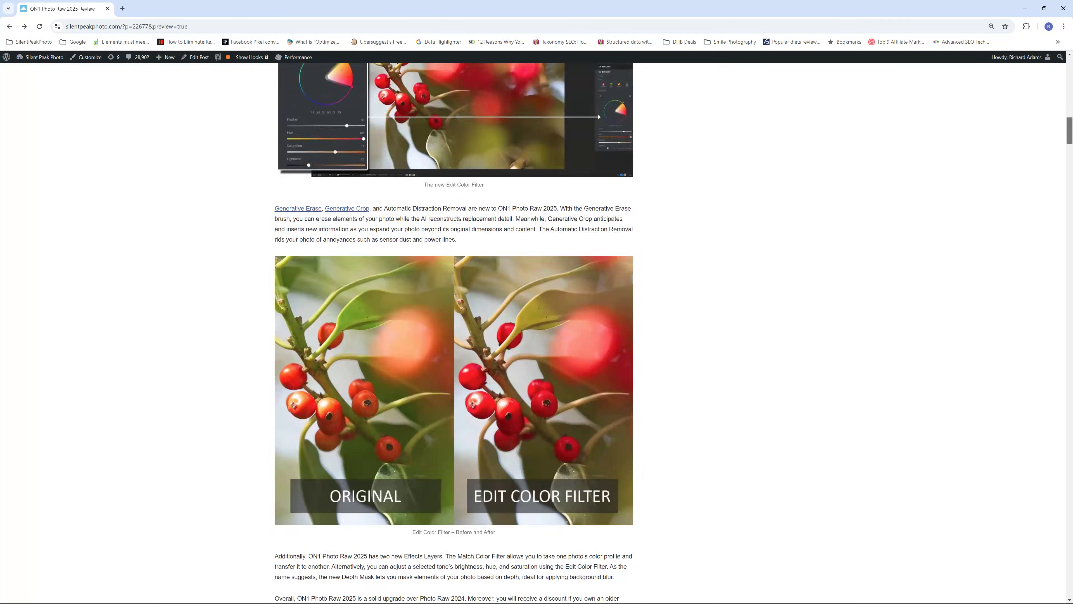
{"action": "scroll", "coordinate": [454, 296], "scroll_direction": "down", "scroll_amount": 20}
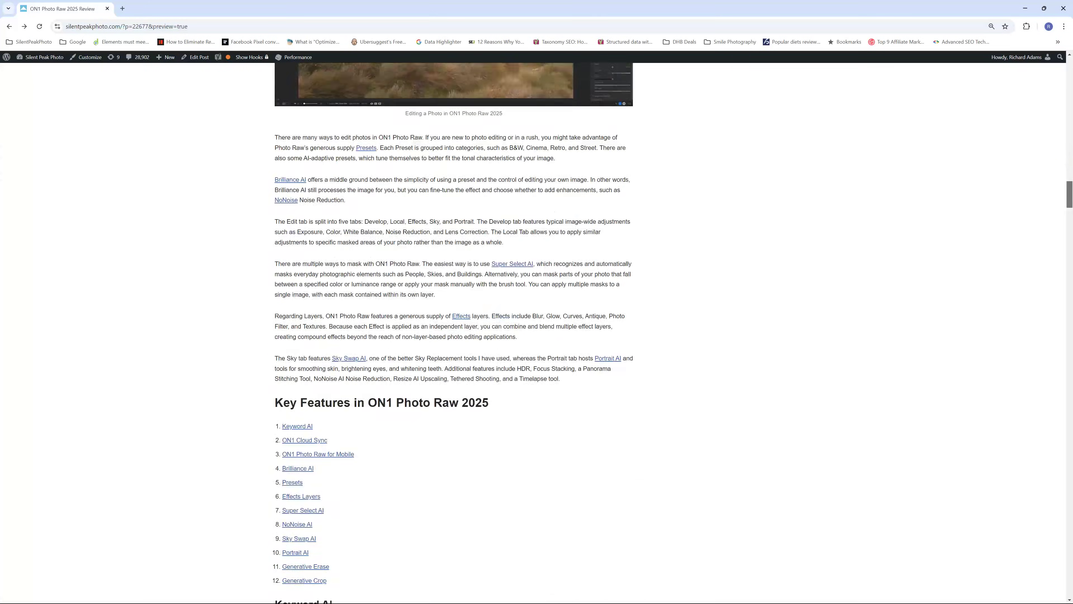
{"action": "scroll", "coordinate": [454, 296], "scroll_direction": "down", "scroll_amount": 20}
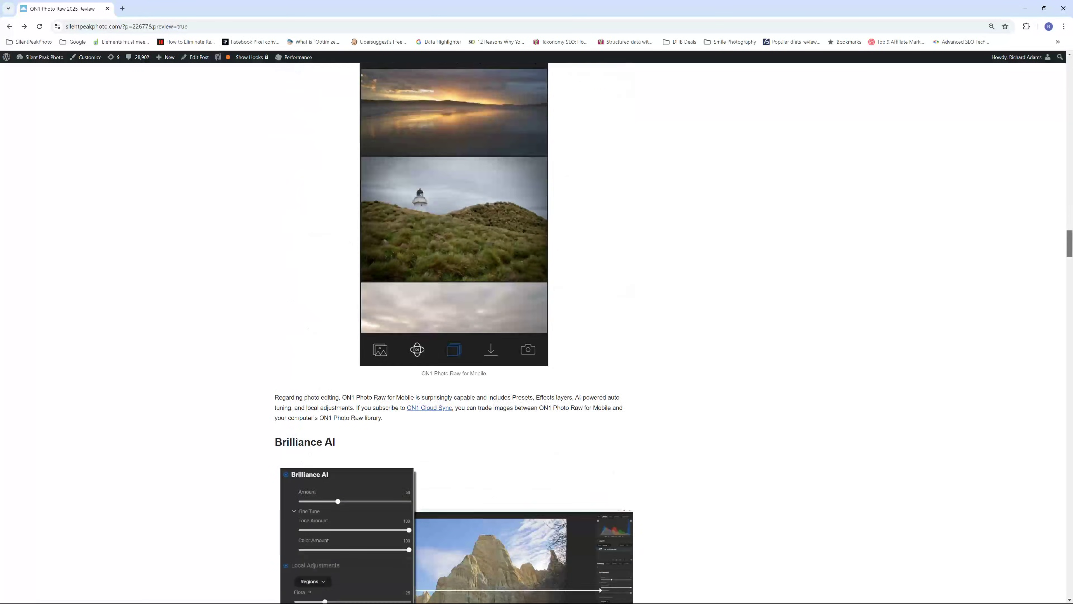
{"action": "scroll", "coordinate": [453, 296], "scroll_direction": "down", "scroll_amount": 10}
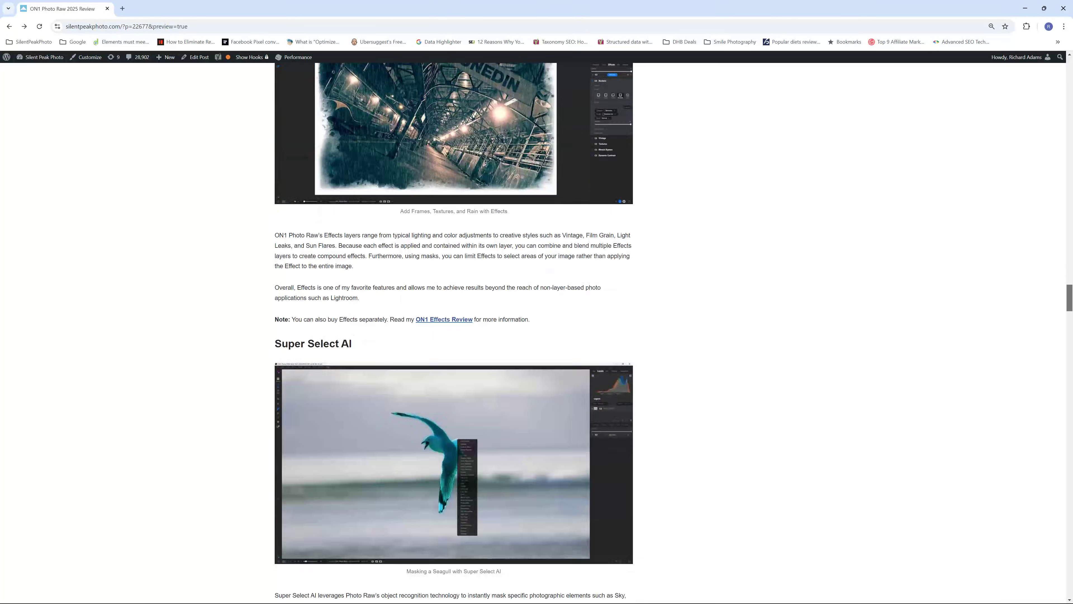